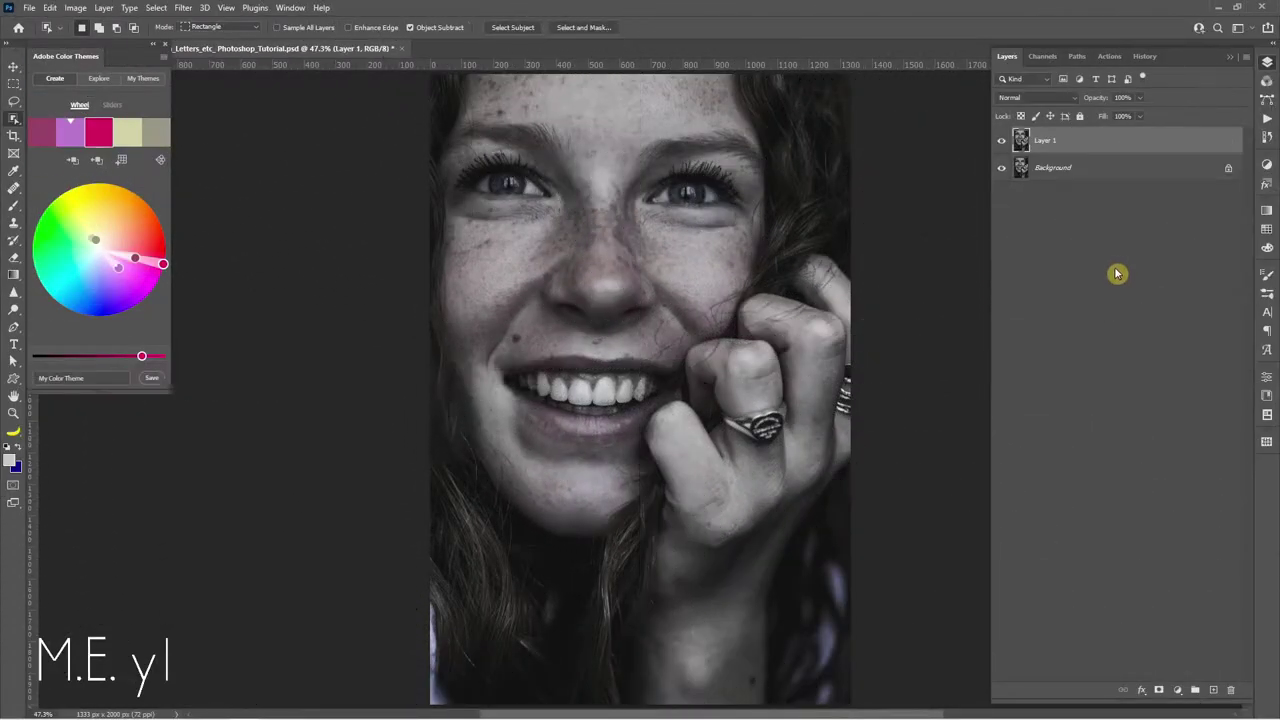
Rename Layer 1 to 'Subject' and convert it to a Smart Object
{"action": "double_click", "coordinate": [1046, 140]}
{"action": "type", "text": "Subject"}
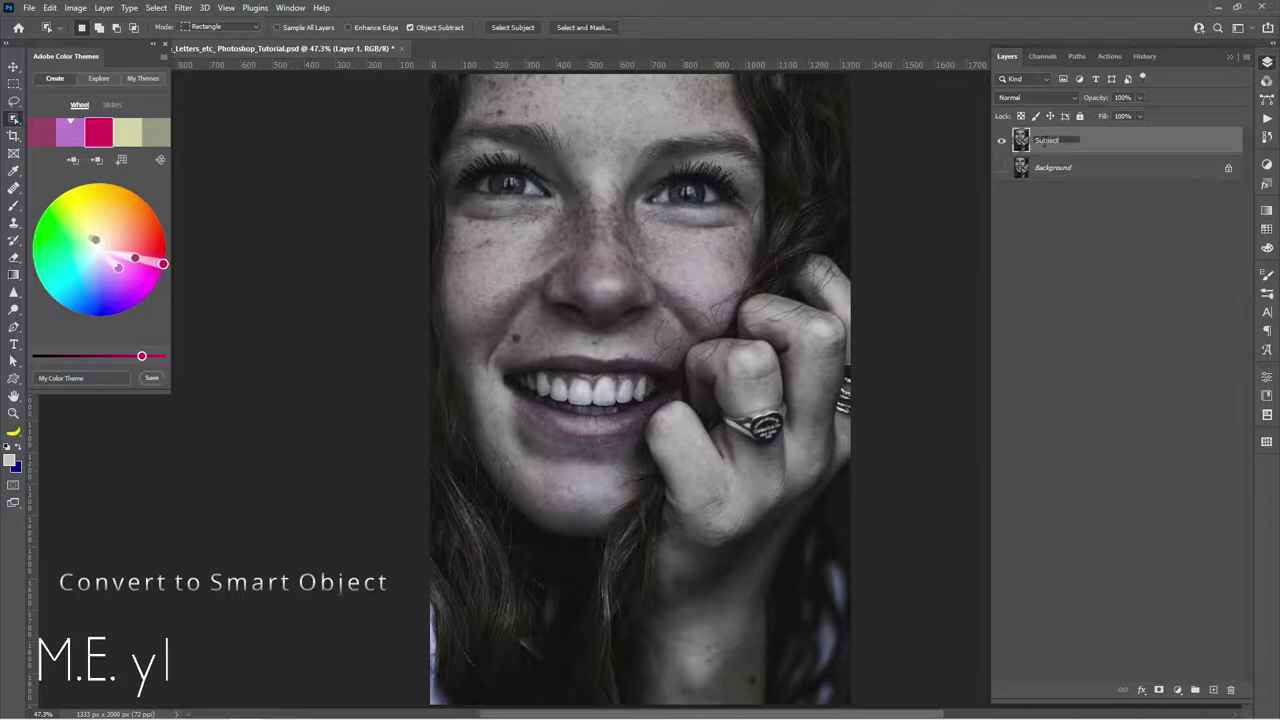
{"action": "key", "text": "Return"}
{"action": "right_click", "coordinate": [1132, 138]}
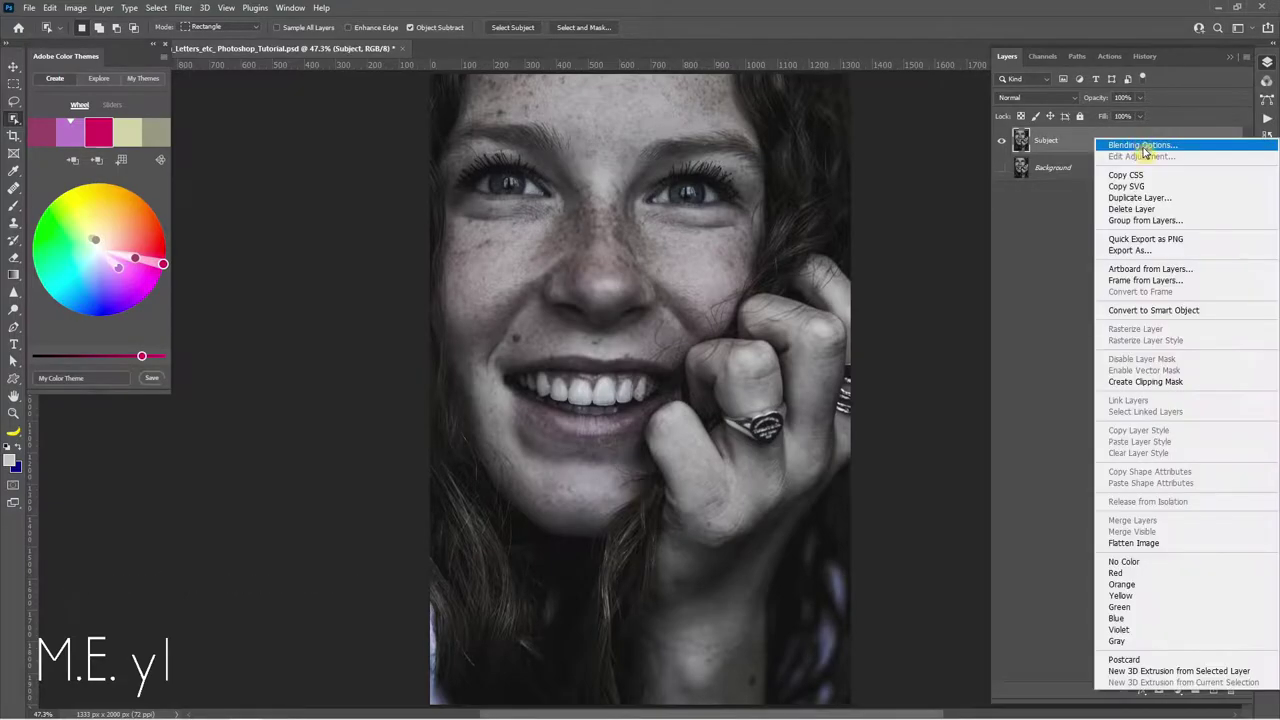
{"action": "left_click", "coordinate": [1195, 311]}
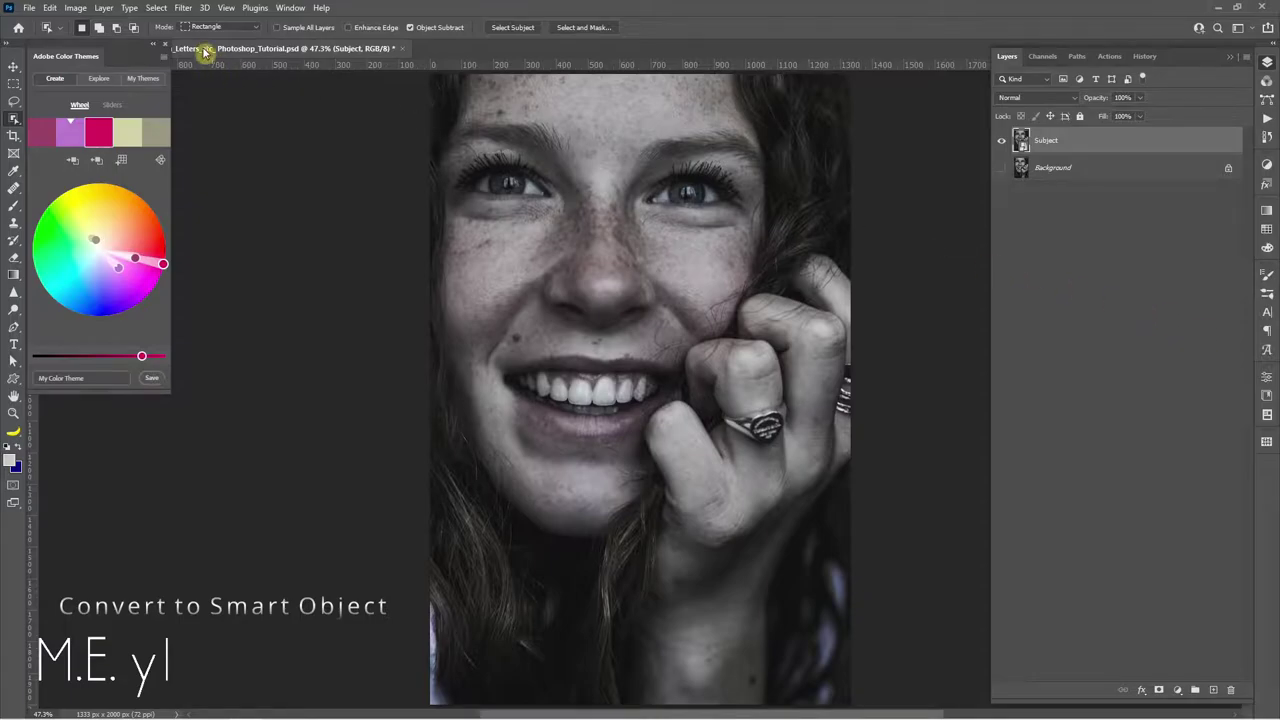
Apply an Unsharp Mask smart filter to Subject with Amount 70 and Radius 4.0
{"action": "left_click", "coordinate": [183, 8]}
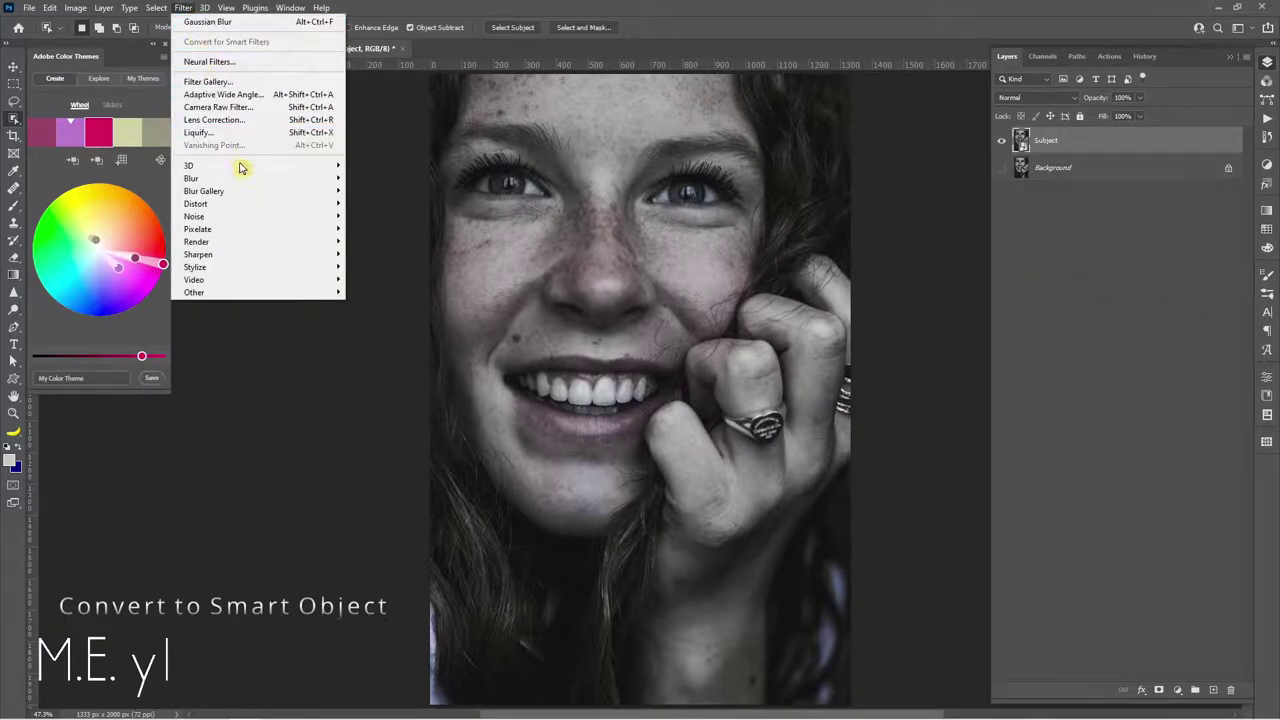
{"action": "mouse_move", "coordinate": [198, 254]}
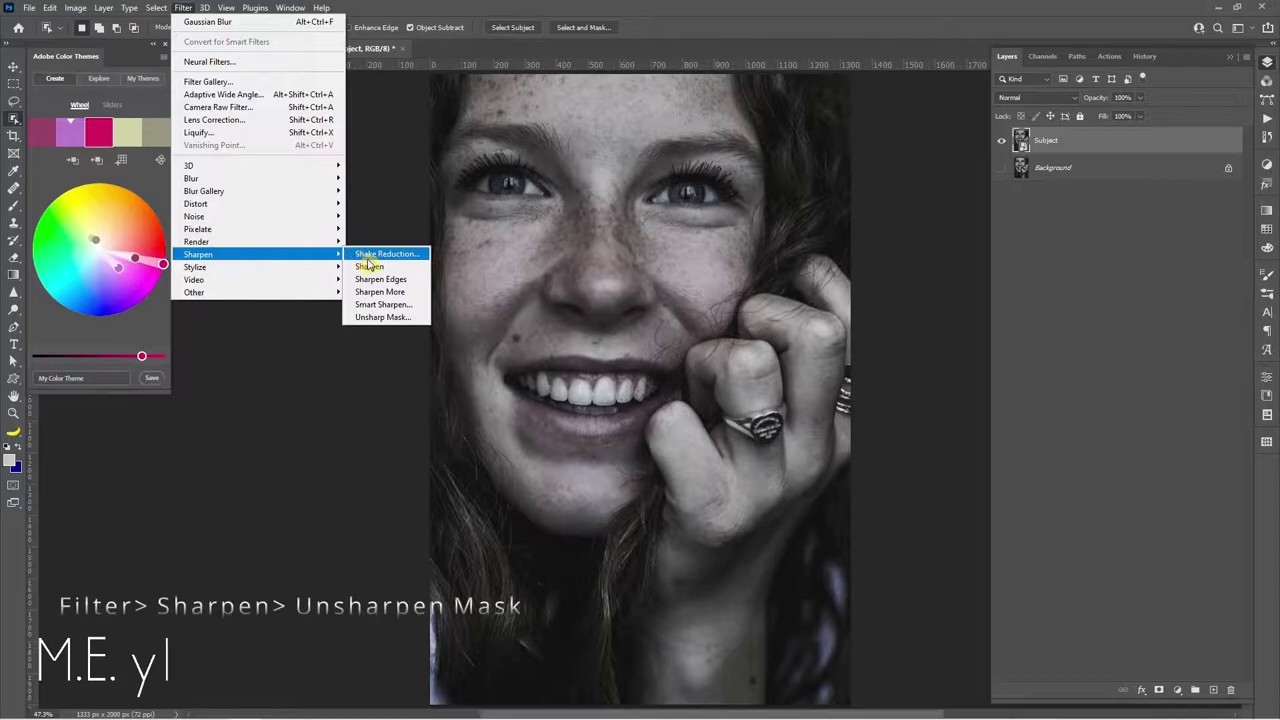
{"action": "left_click", "coordinate": [398, 320]}
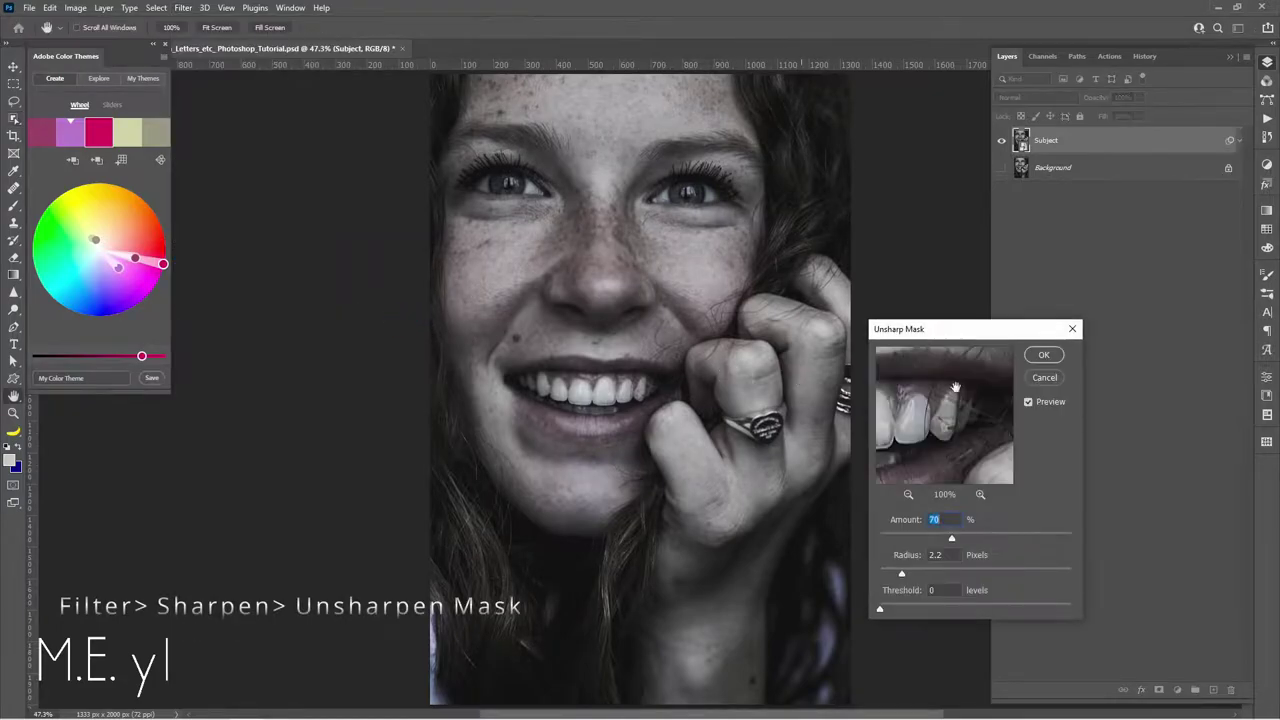
{"action": "left_click_drag", "start_coordinate": [937, 410], "coordinate": [966, 434]}
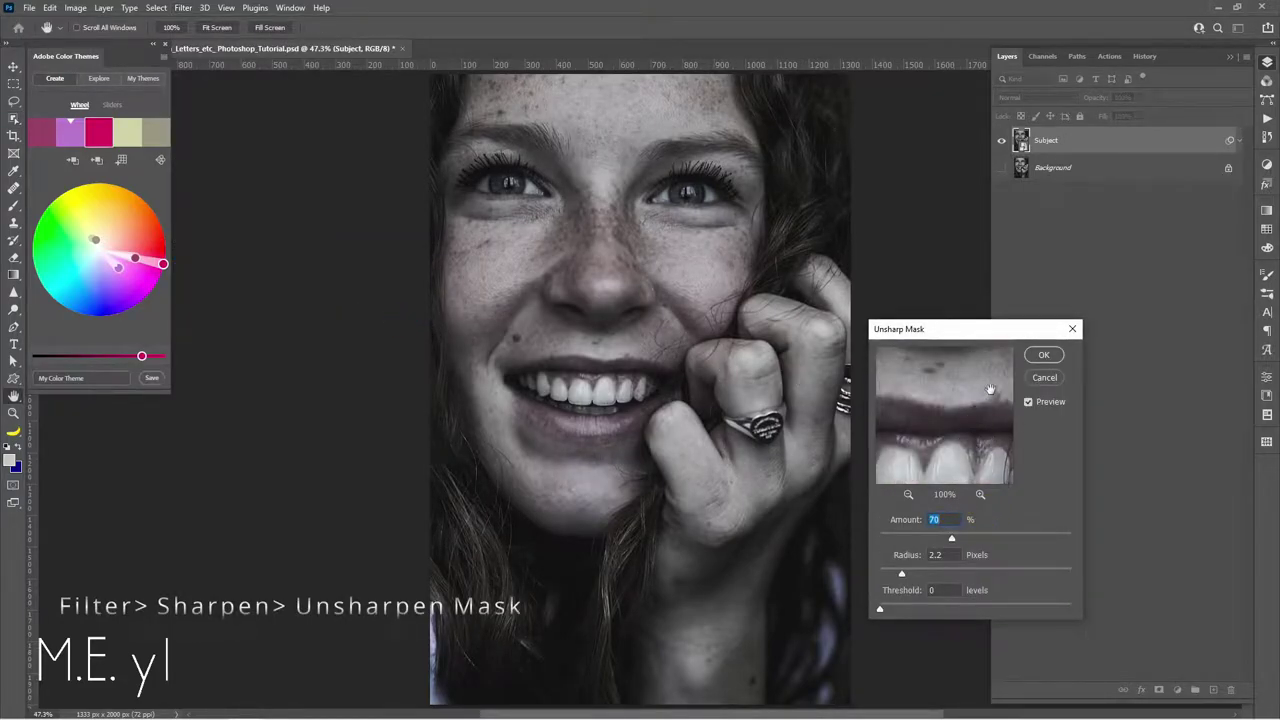
{"action": "left_click", "coordinate": [908, 494]}
{"action": "left_click", "coordinate": [908, 494]}
{"action": "left_click_drag", "start_coordinate": [976, 398], "coordinate": [971, 460]}
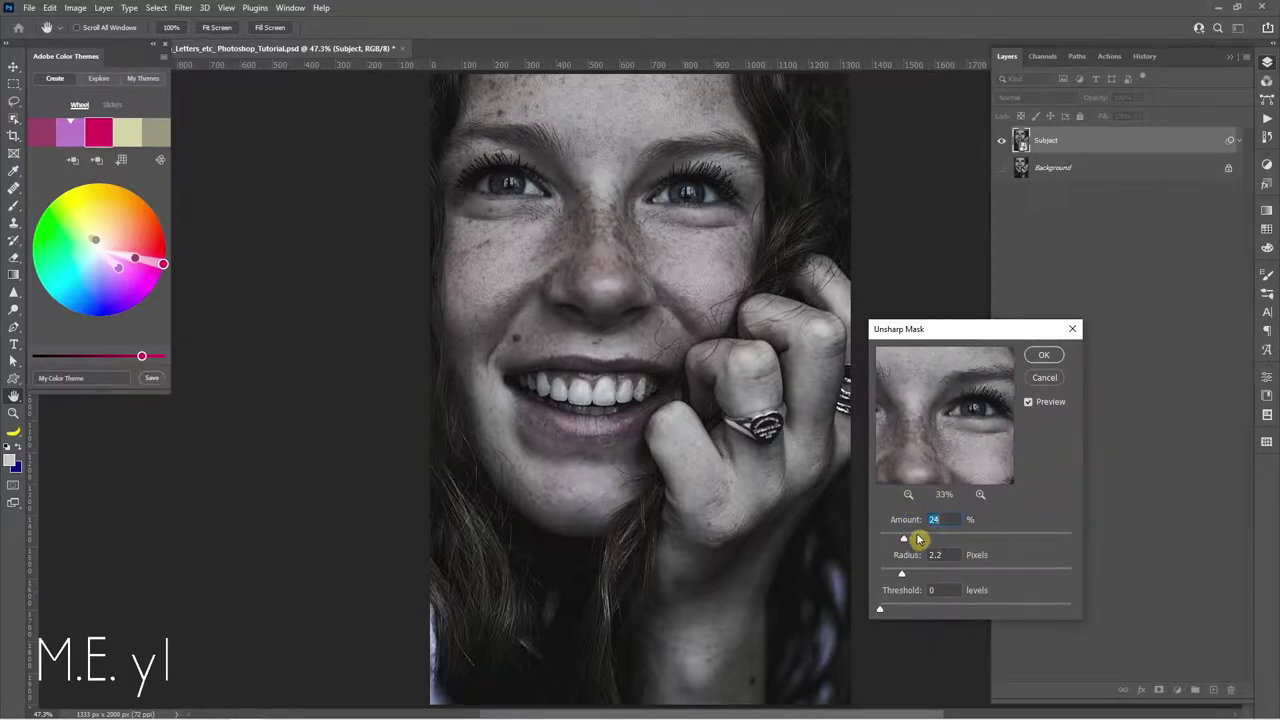
{"action": "left_click_drag", "start_coordinate": [906, 540], "coordinate": [1048, 531]}
{"action": "left_click_drag", "start_coordinate": [966, 460], "coordinate": [966, 405]}
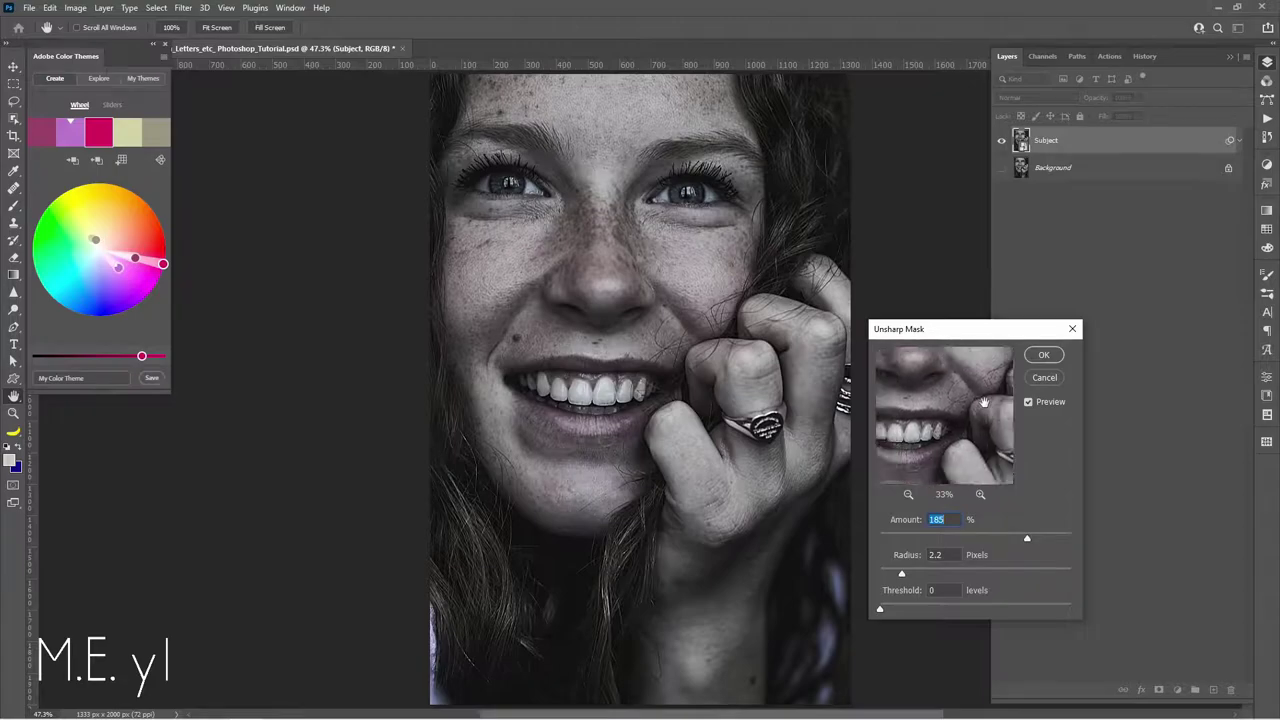
{"action": "left_click_drag", "start_coordinate": [998, 466], "coordinate": [998, 434]}
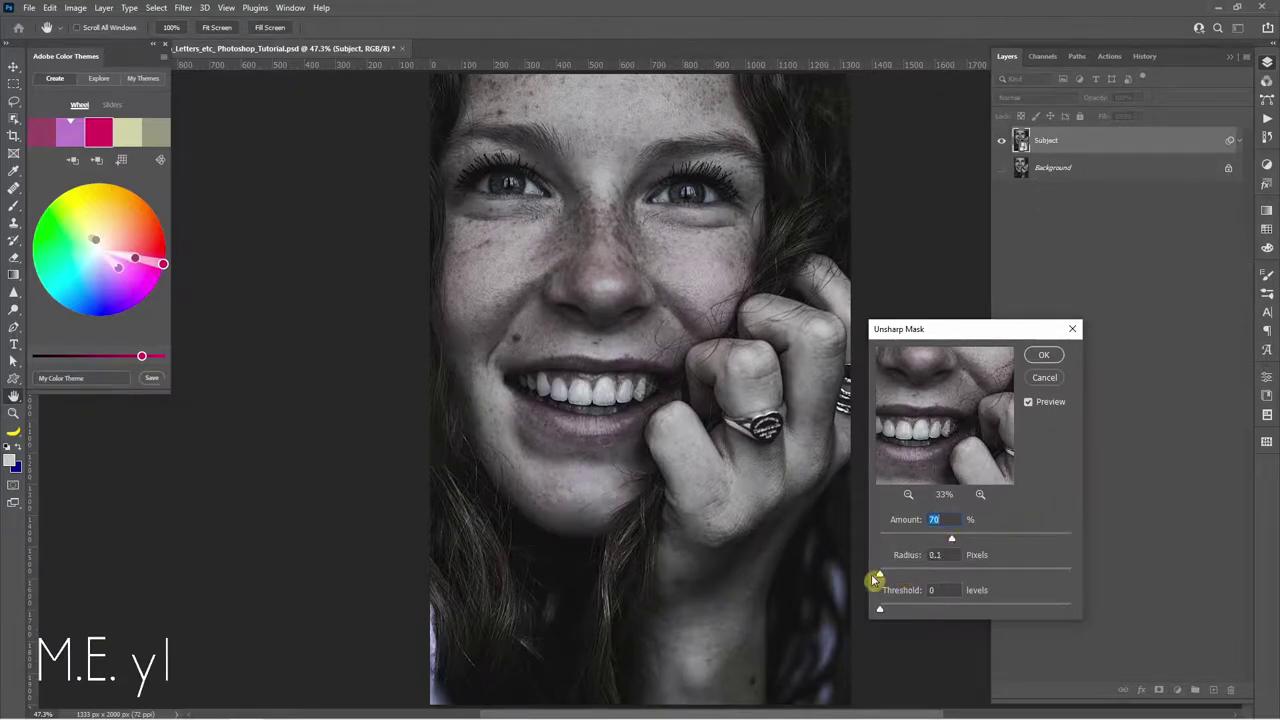
{"action": "mouse_move", "coordinate": [880, 572]}
{"action": "left_mouse_down"}
{"action": "mouse_move", "coordinate": [1012, 573]}
{"action": "mouse_move", "coordinate": [914, 575]}
{"action": "left_mouse_up"}
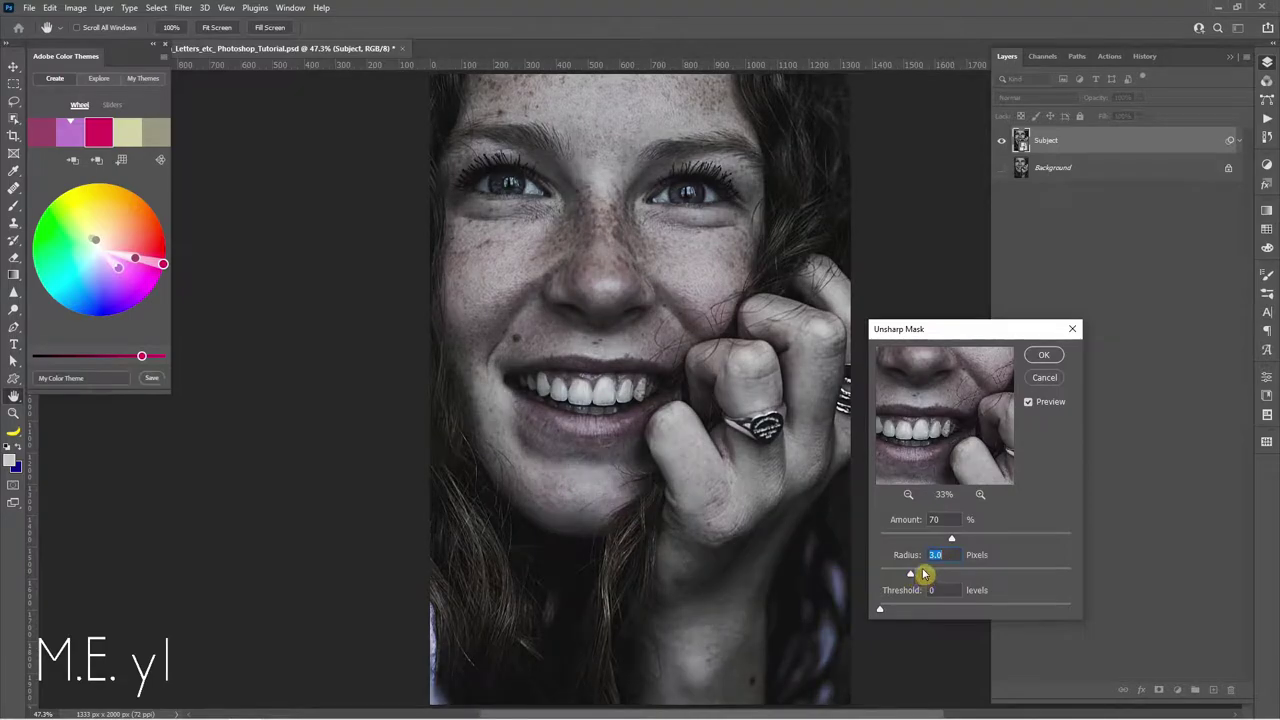
{"action": "left_click", "coordinate": [1044, 358]}
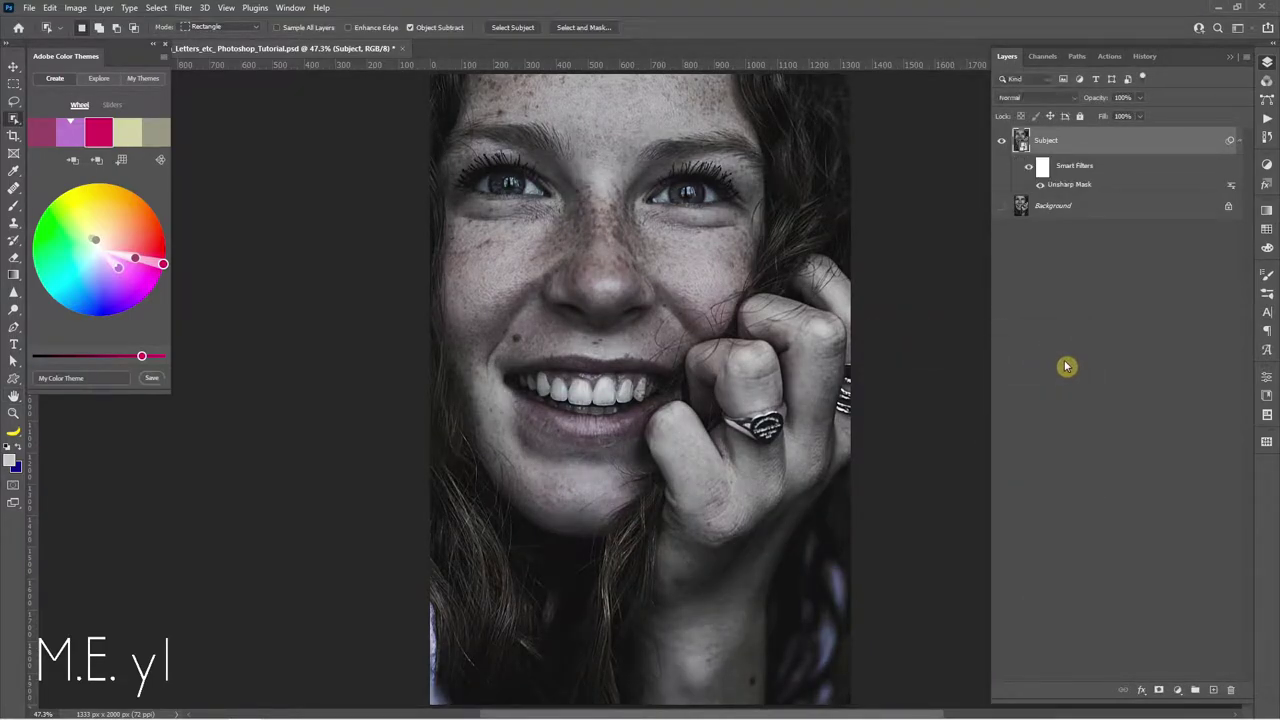
Add a Black & White adjustment layer clipped to Subject
{"action": "left_click", "coordinate": [1178, 691]}
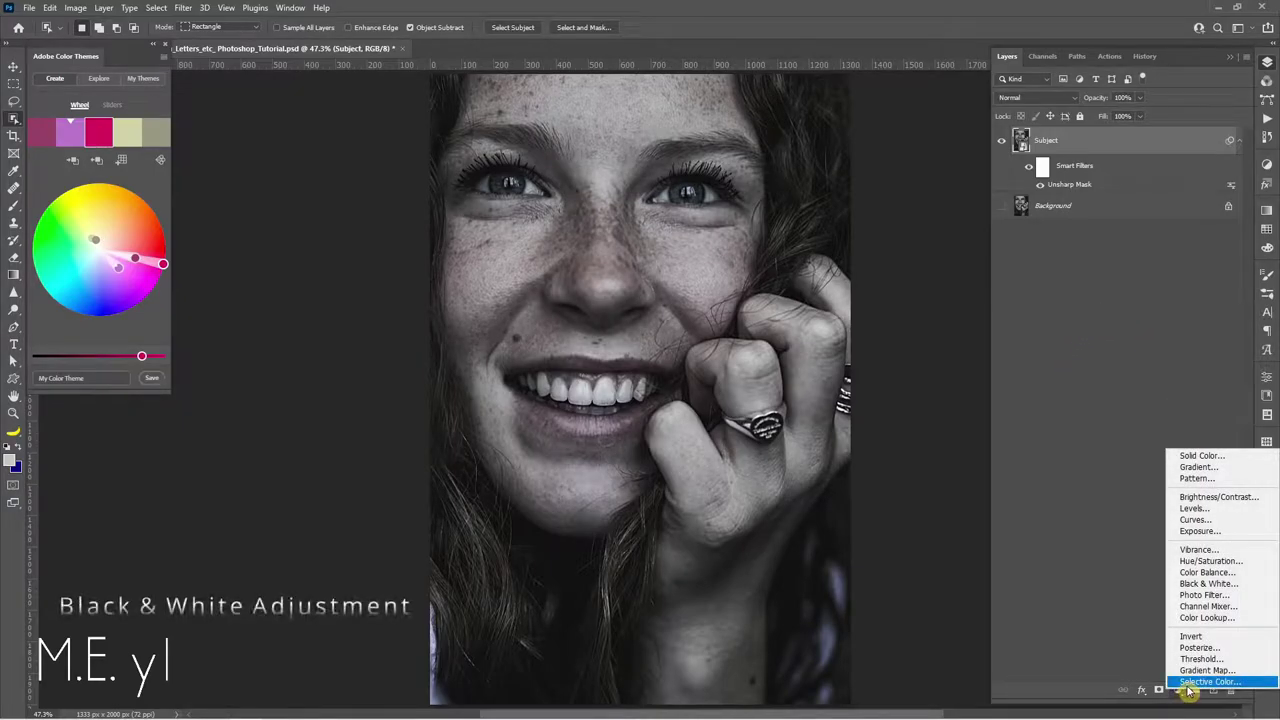
{"action": "left_click", "coordinate": [1222, 584]}
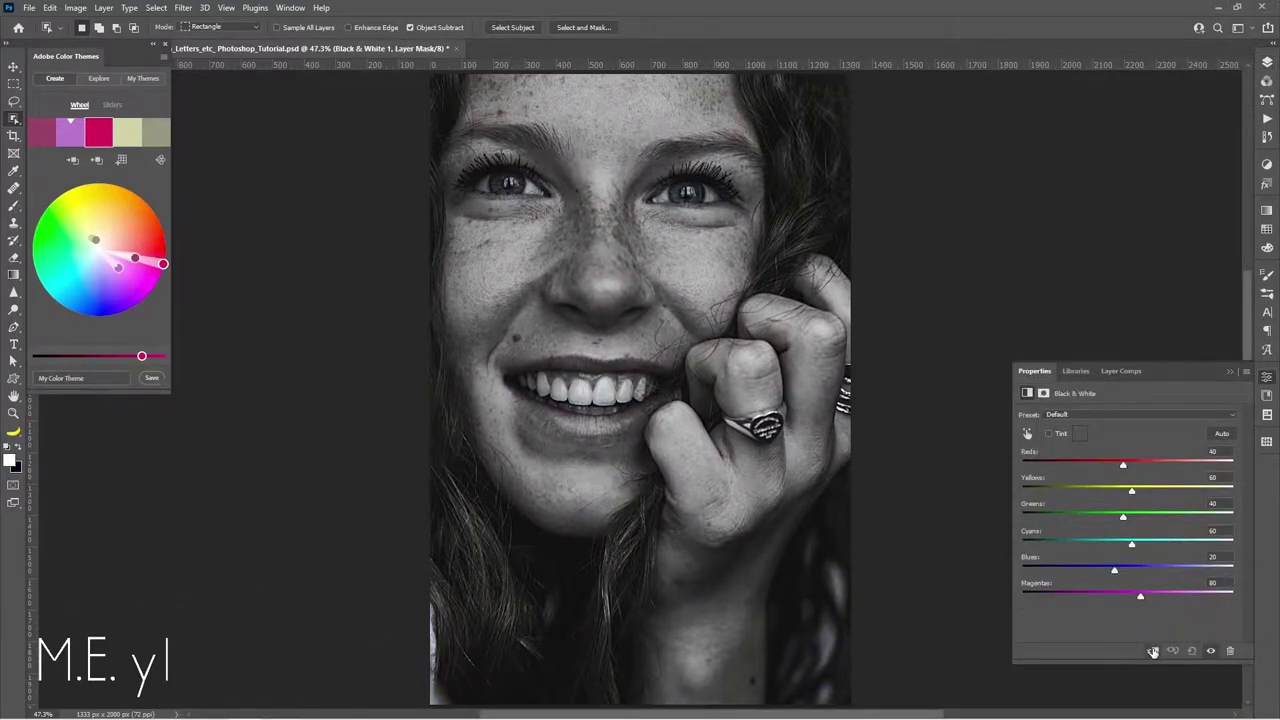
{"action": "left_click", "coordinate": [1266, 64]}
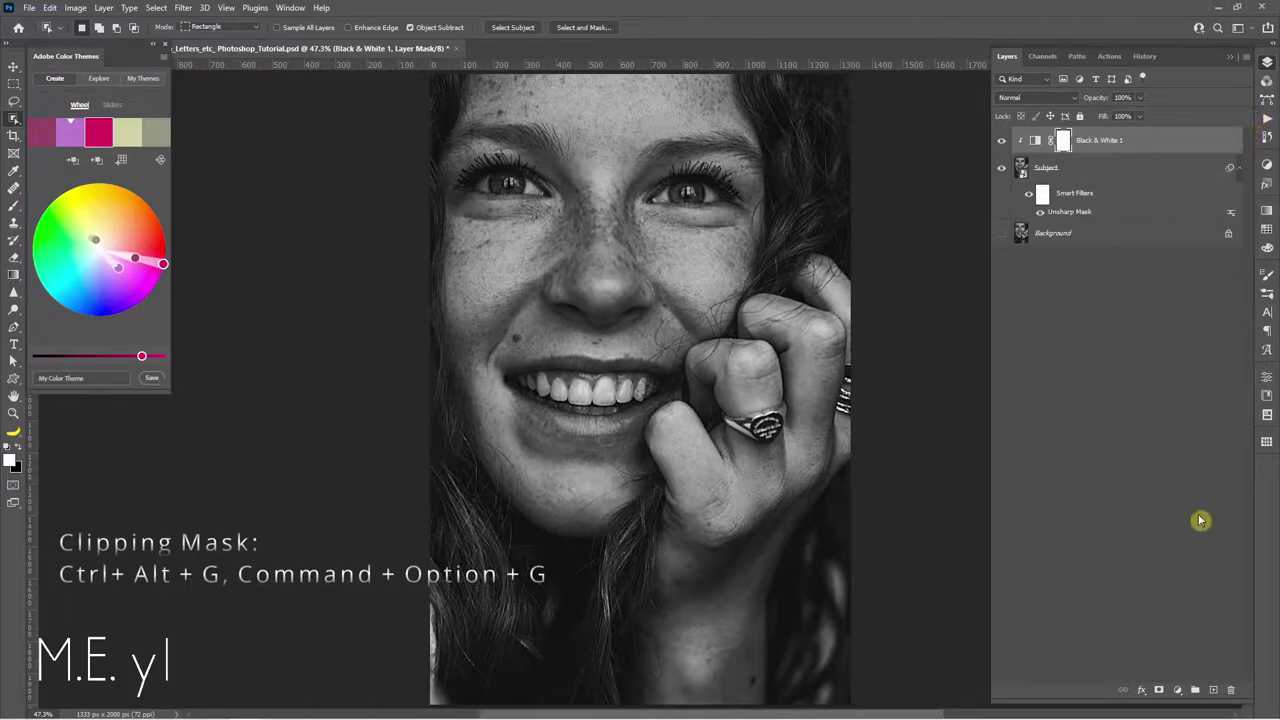
Add a Curves adjustment with black and white points pulled inward for higher contrast
{"action": "left_click", "coordinate": [1178, 690]}
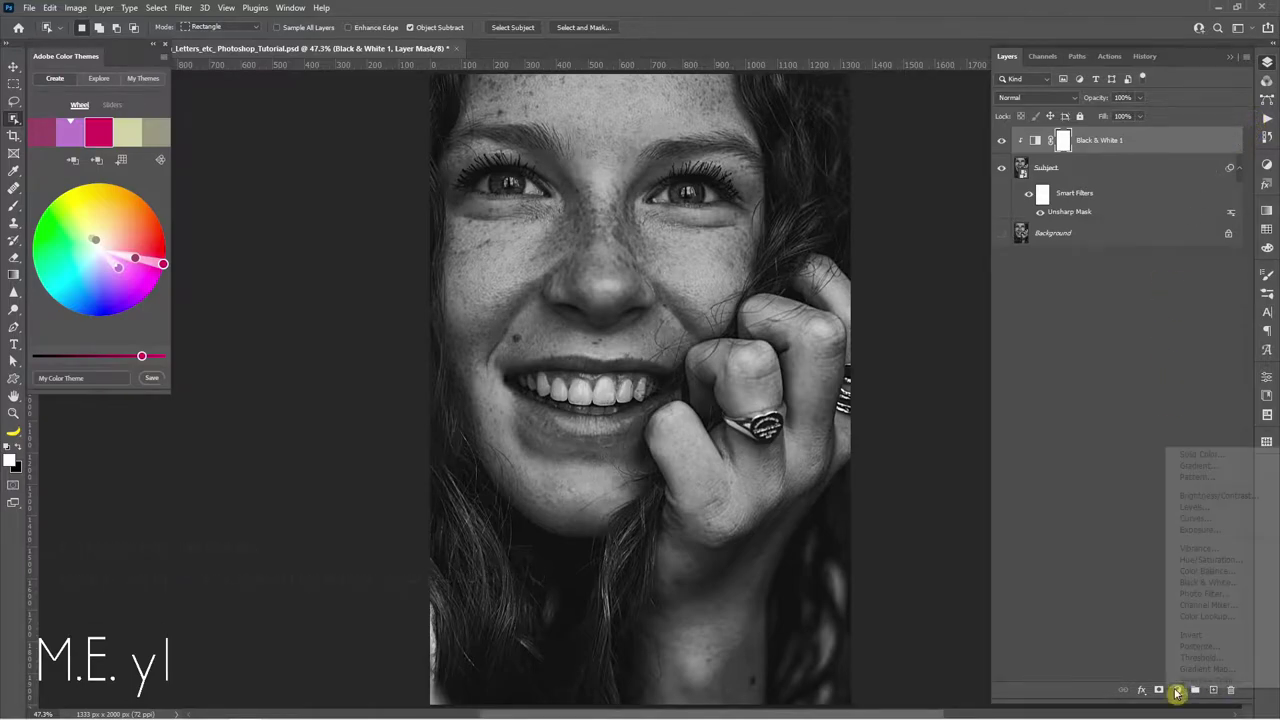
{"action": "left_click", "coordinate": [1227, 521]}
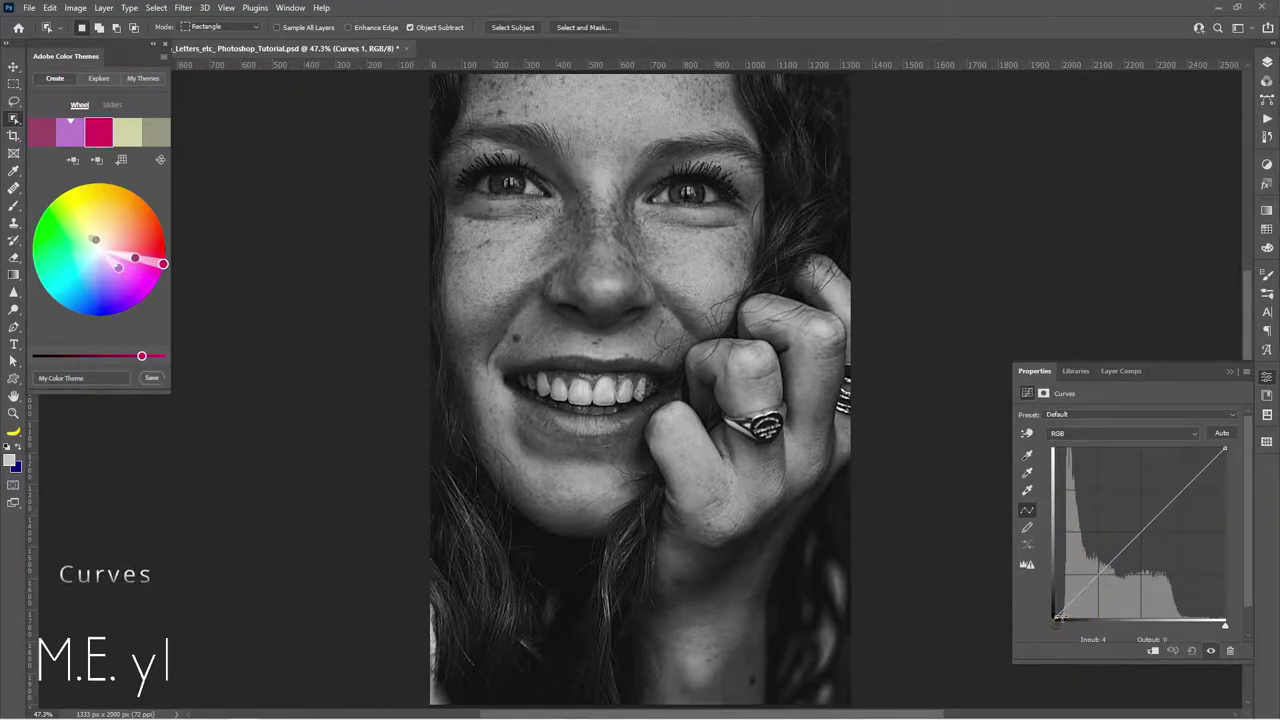
{"action": "left_click_drag", "start_coordinate": [1058, 616], "coordinate": [1080, 619]}
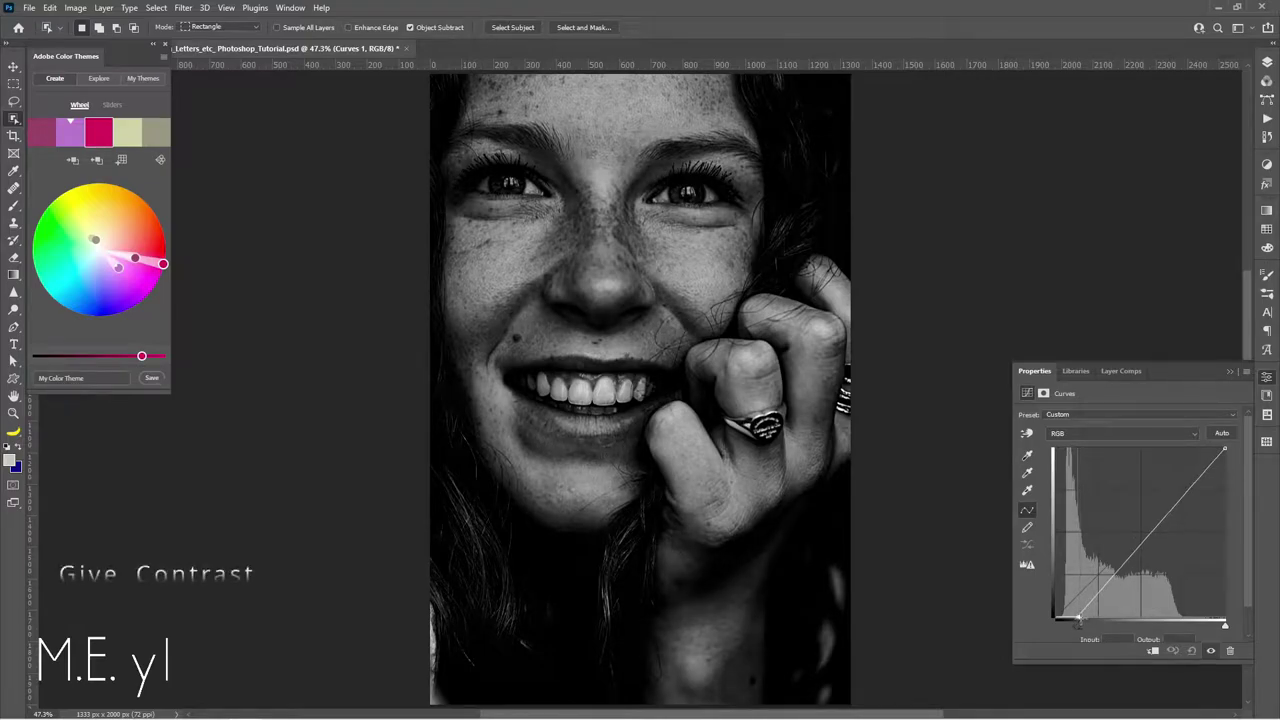
{"action": "left_click_drag", "start_coordinate": [1224, 447], "coordinate": [1188, 448]}
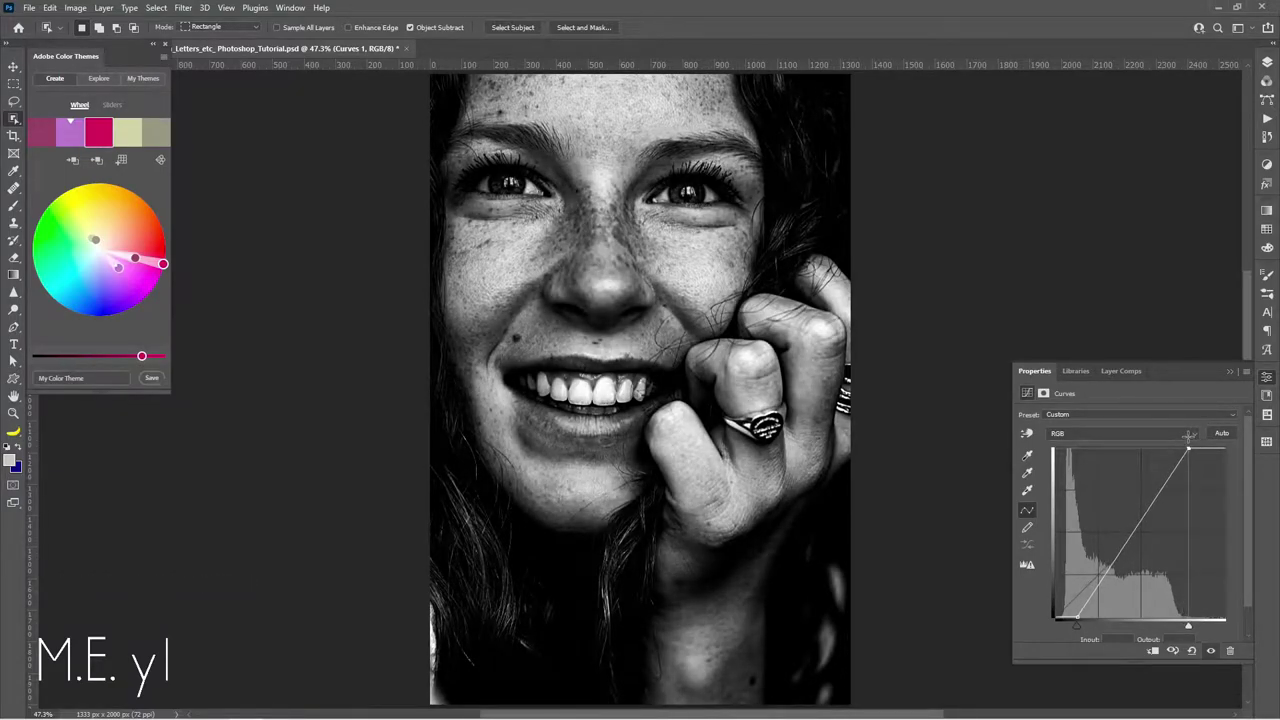
{"action": "left_click", "coordinate": [1267, 62]}
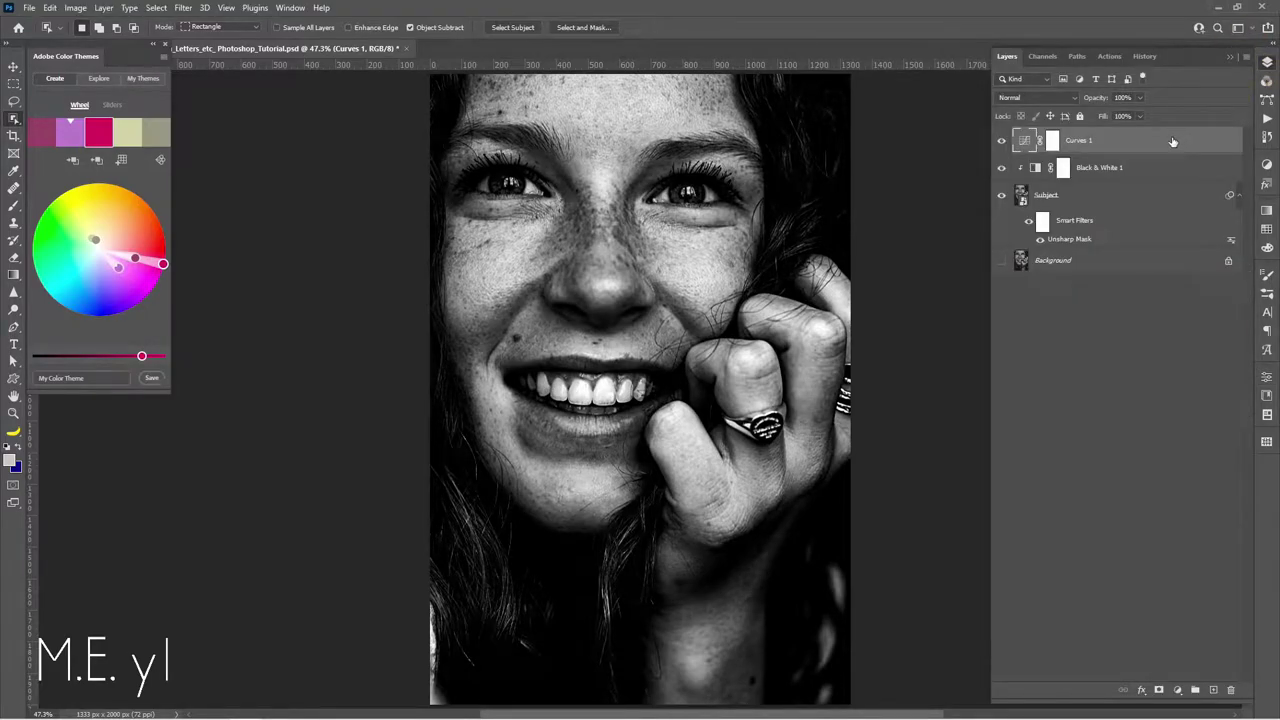
Stamp visible layers into a new layer, hide the layers beneath, and apply 7 px Gaussian Blur
{"action": "key", "text": "ctrl+shift+alt+n"}
{"action": "type", "text": "Subject for Displacement Map"}
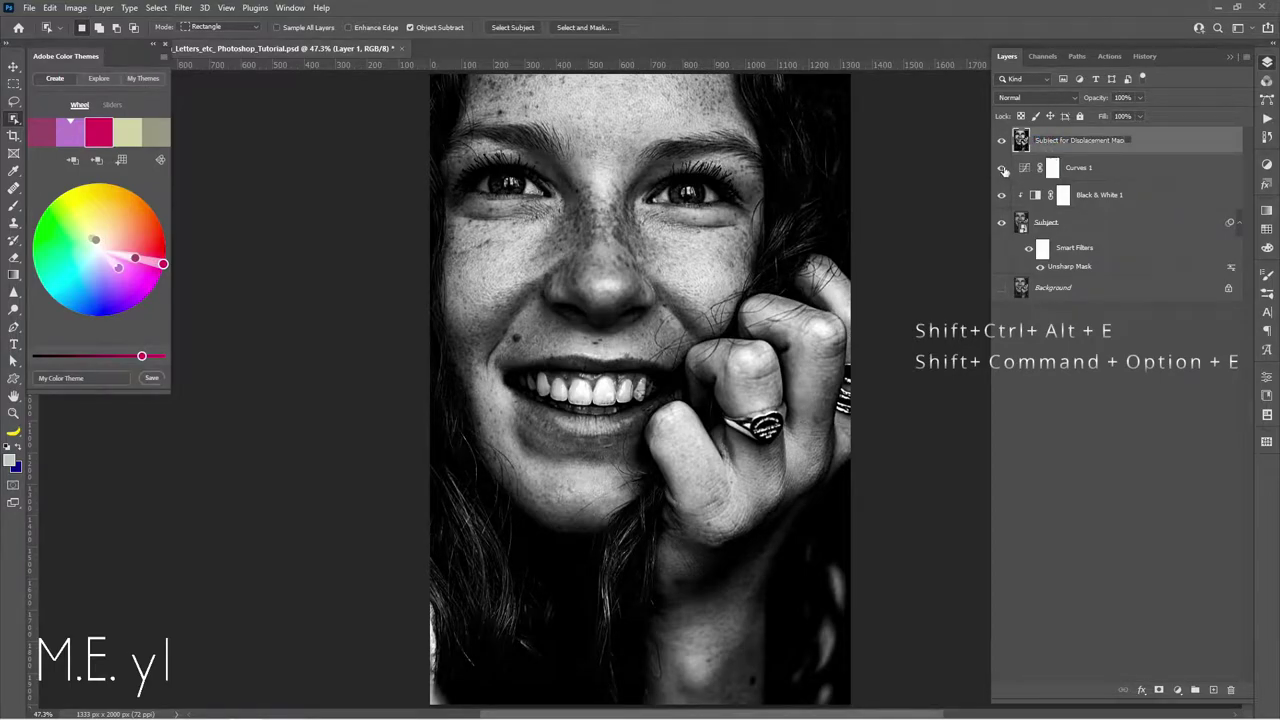
{"action": "left_click_drag", "start_coordinate": [1003, 168], "coordinate": [1002, 196]}
{"action": "left_click", "coordinate": [183, 7]}
{"action": "mouse_move", "coordinate": [191, 178]}
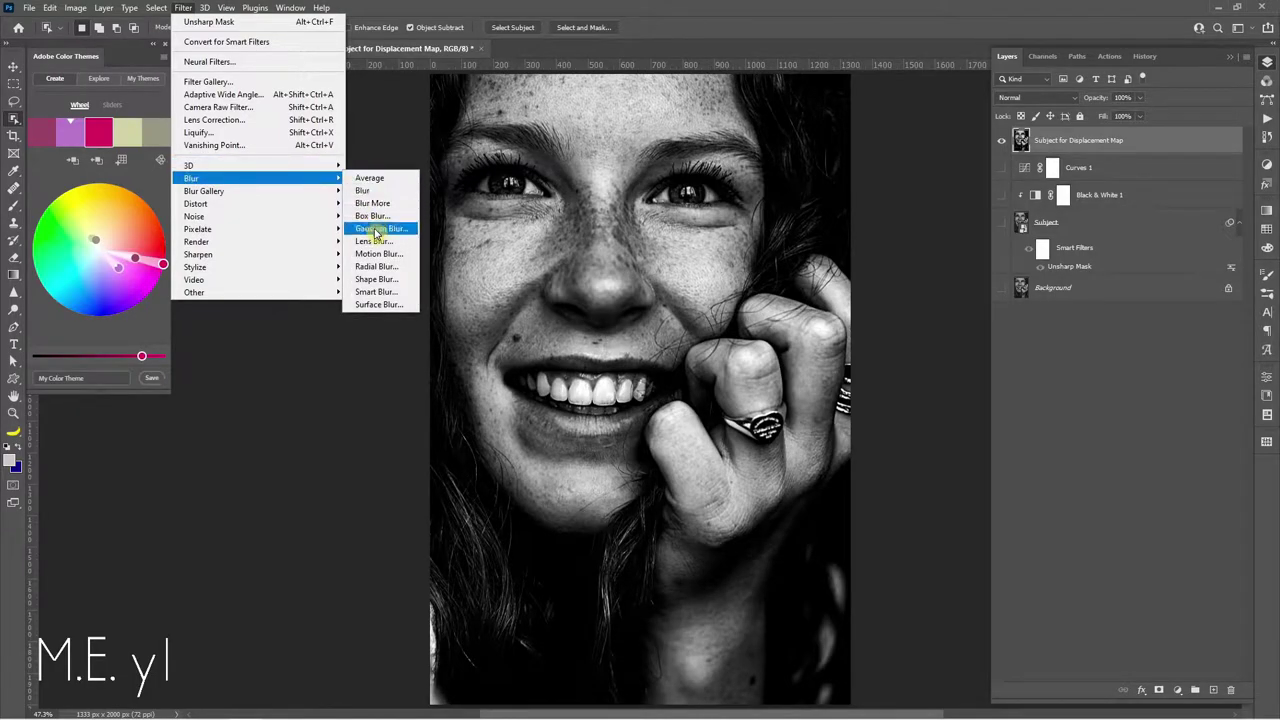
{"action": "left_click", "coordinate": [380, 228]}
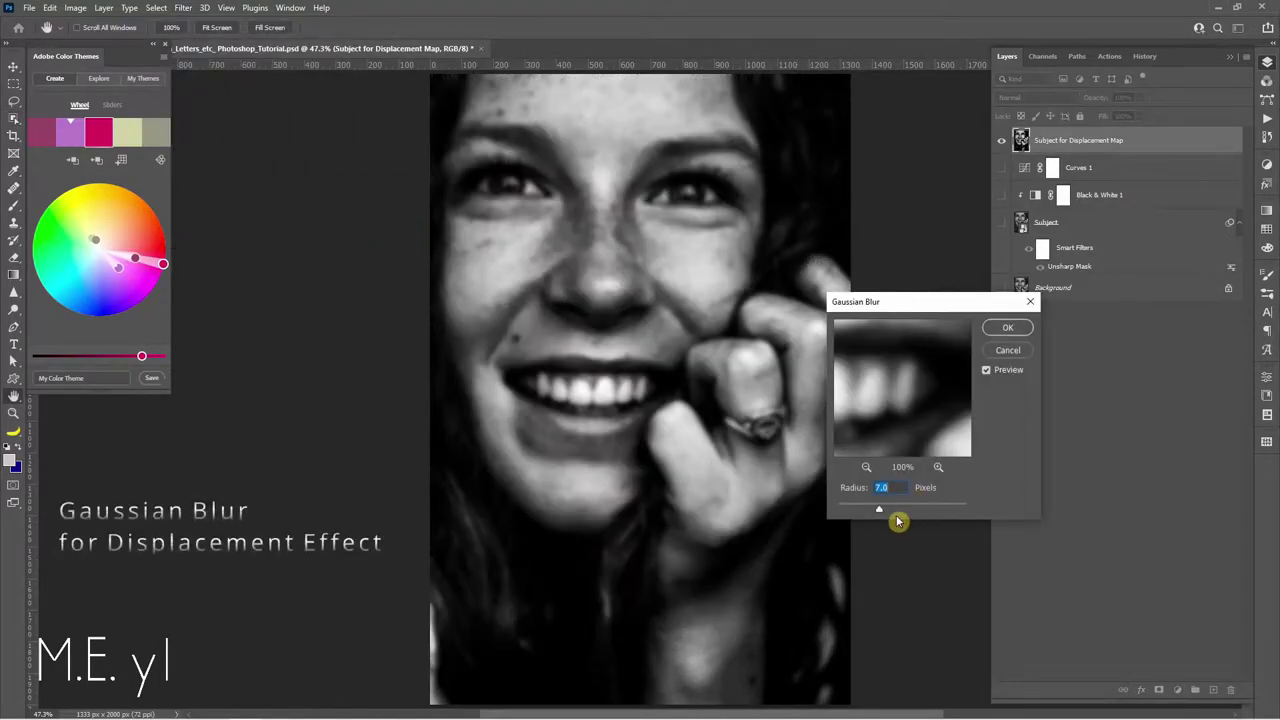
{"action": "left_click", "coordinate": [1008, 328]}
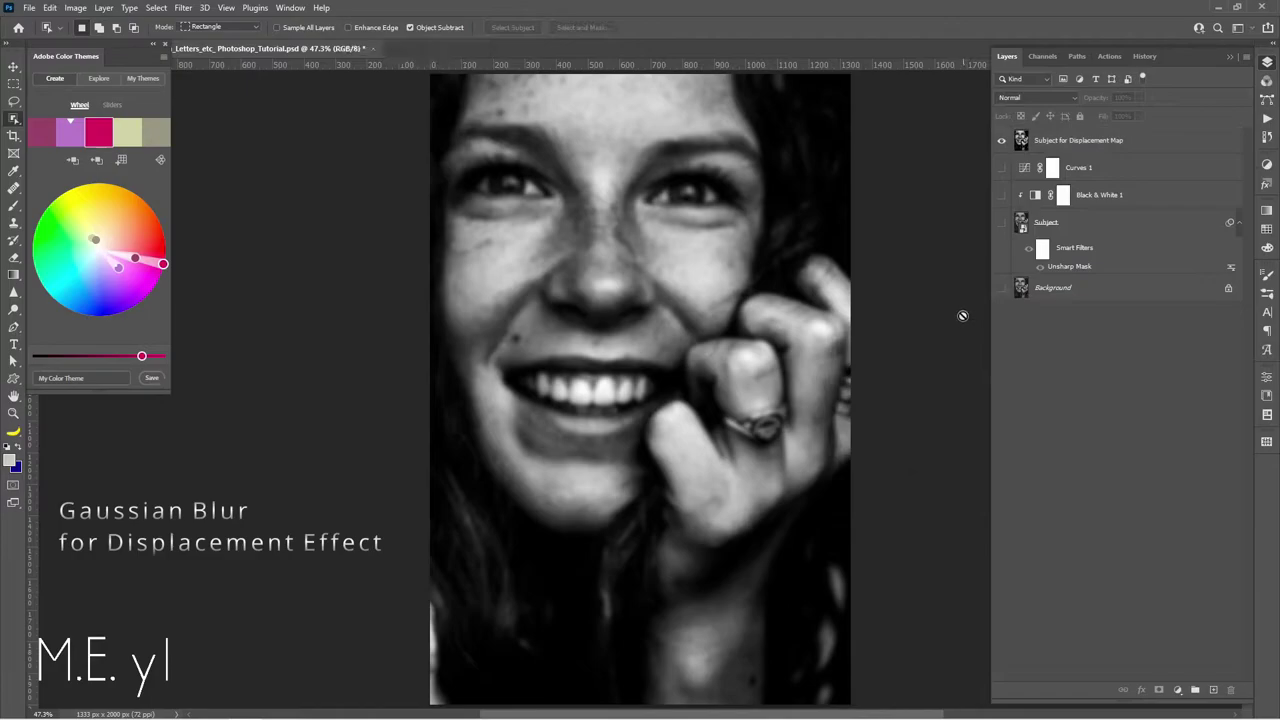
Duplicate the blurred layer into a new document named 'Subject for Displacement Map'
{"action": "right_click", "coordinate": [1156, 141]}
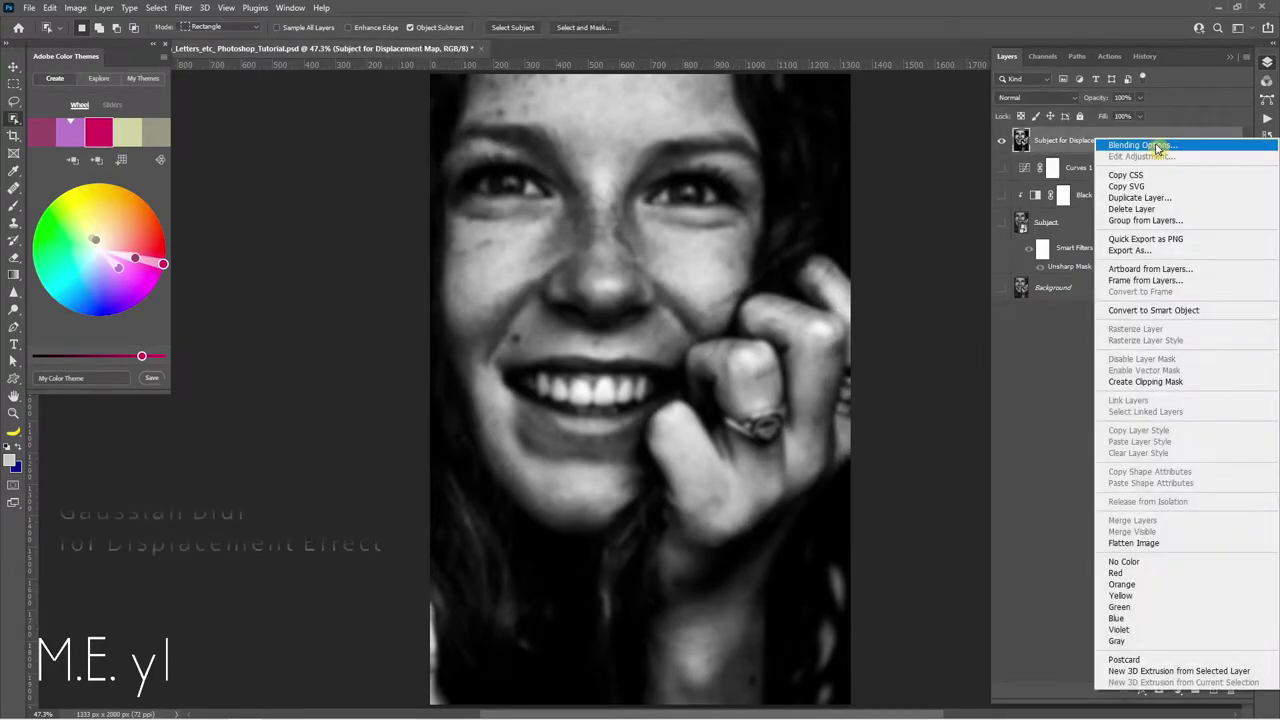
{"action": "left_click", "coordinate": [1166, 199]}
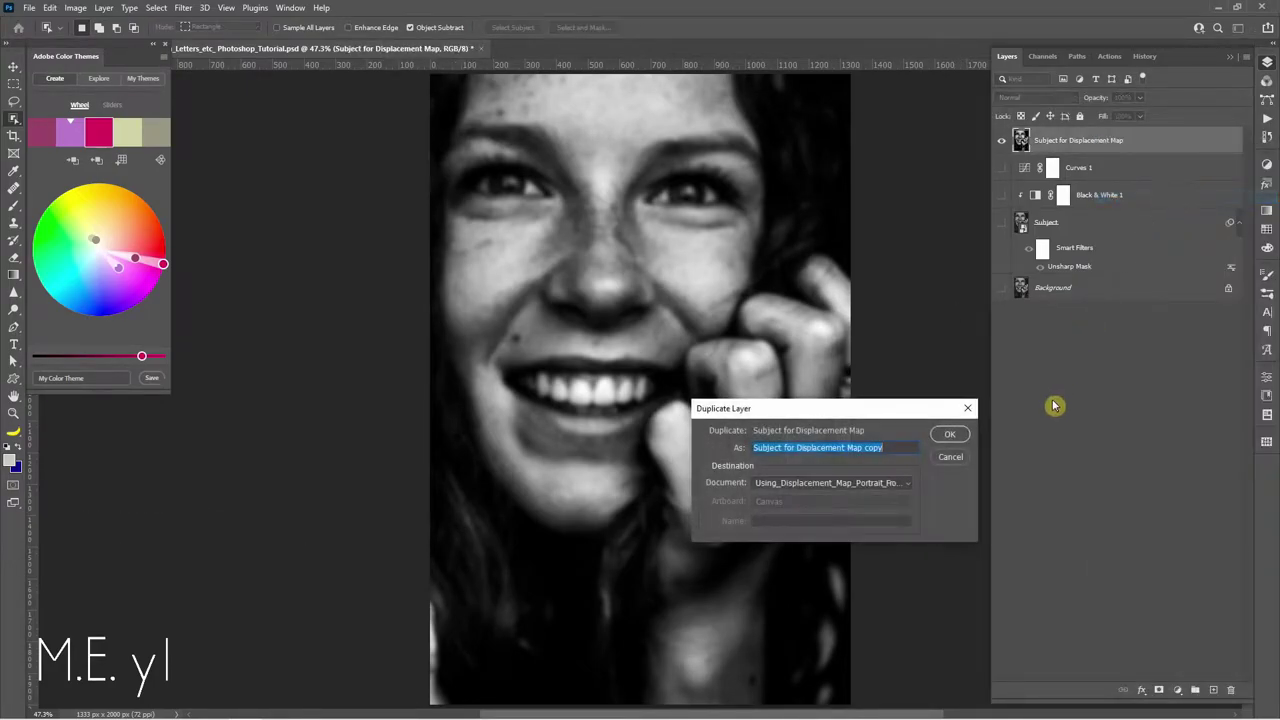
{"action": "left_click", "coordinate": [865, 448]}
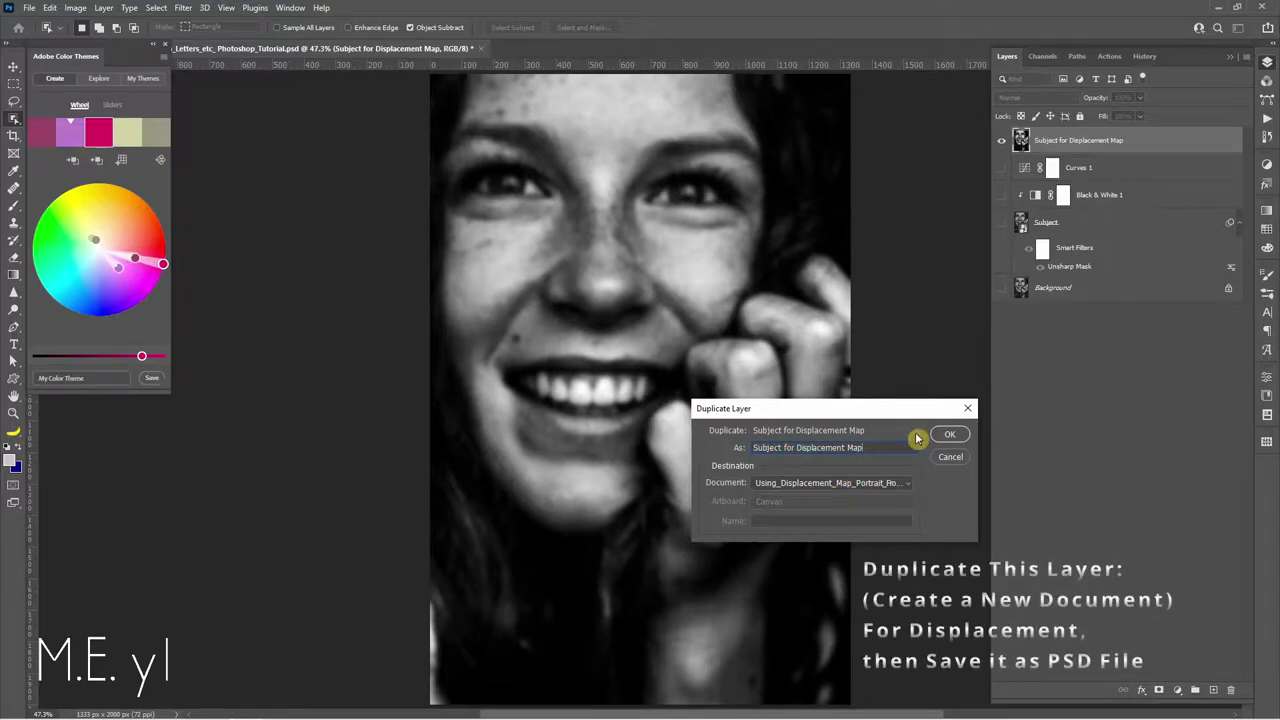
{"action": "left_click", "coordinate": [846, 489]}
{"action": "left_click", "coordinate": [845, 514]}
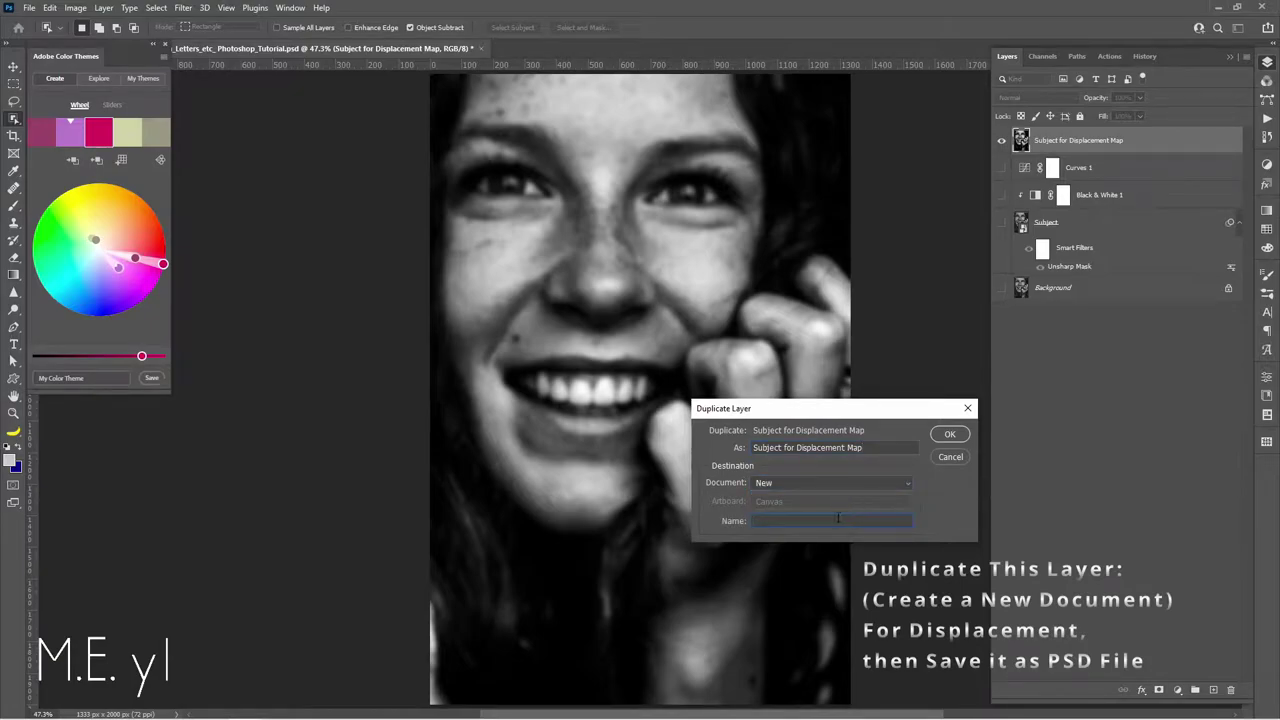
{"action": "left_click_drag", "start_coordinate": [880, 447], "coordinate": [771, 440]}
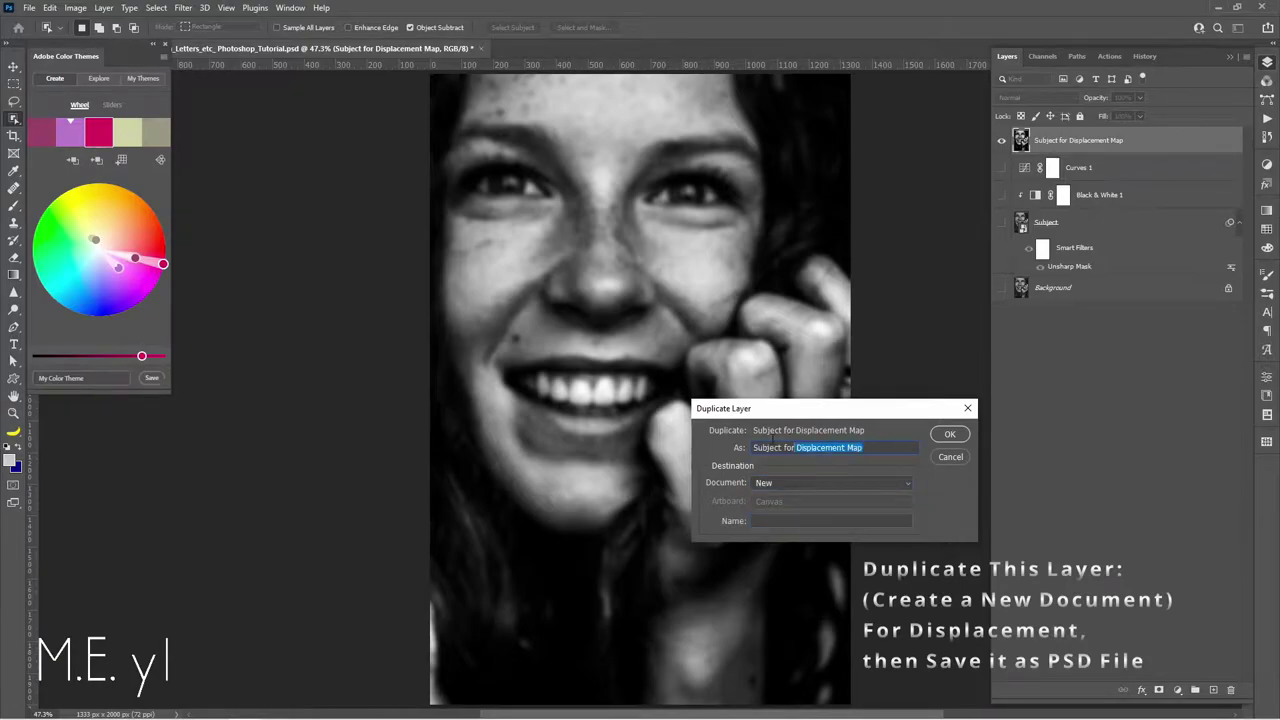
{"action": "left_click", "coordinate": [793, 520]}
{"action": "key", "text": "ctrl+v"}
{"action": "left_click", "coordinate": [949, 434]}
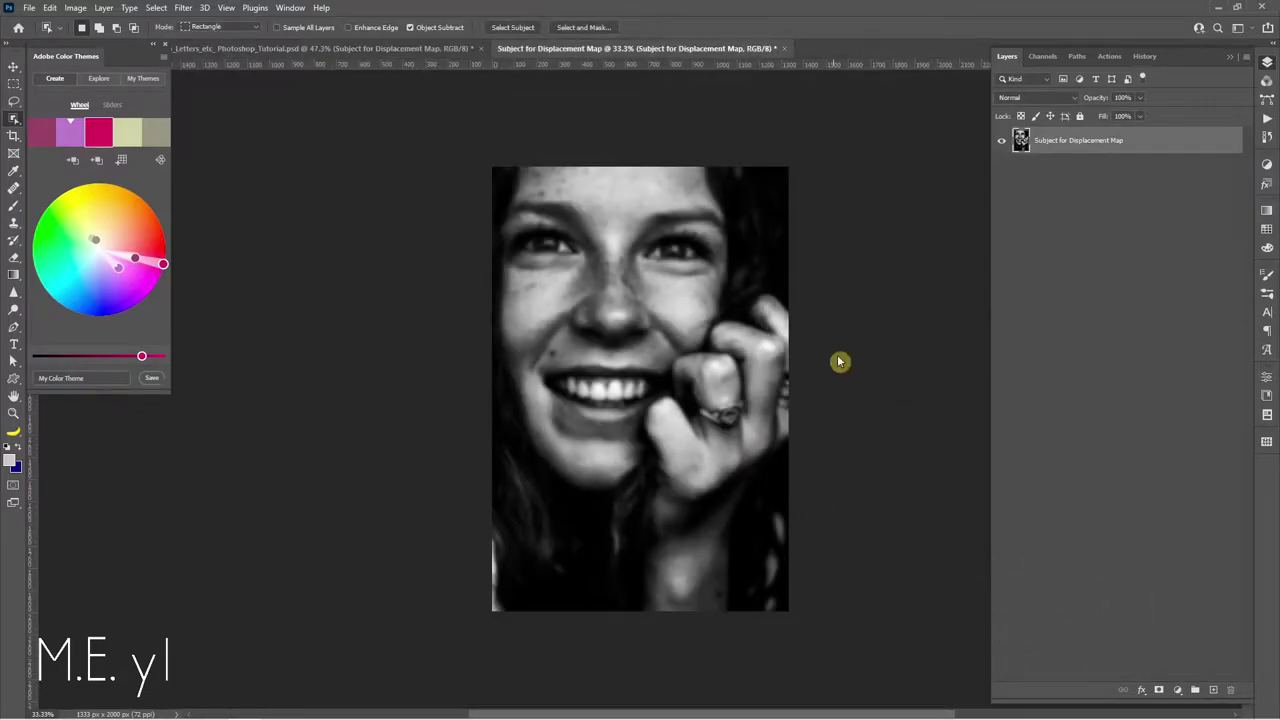
Save the new document as Subject for Displacement Map.psd
{"action": "key", "text": "ctrl+s"}
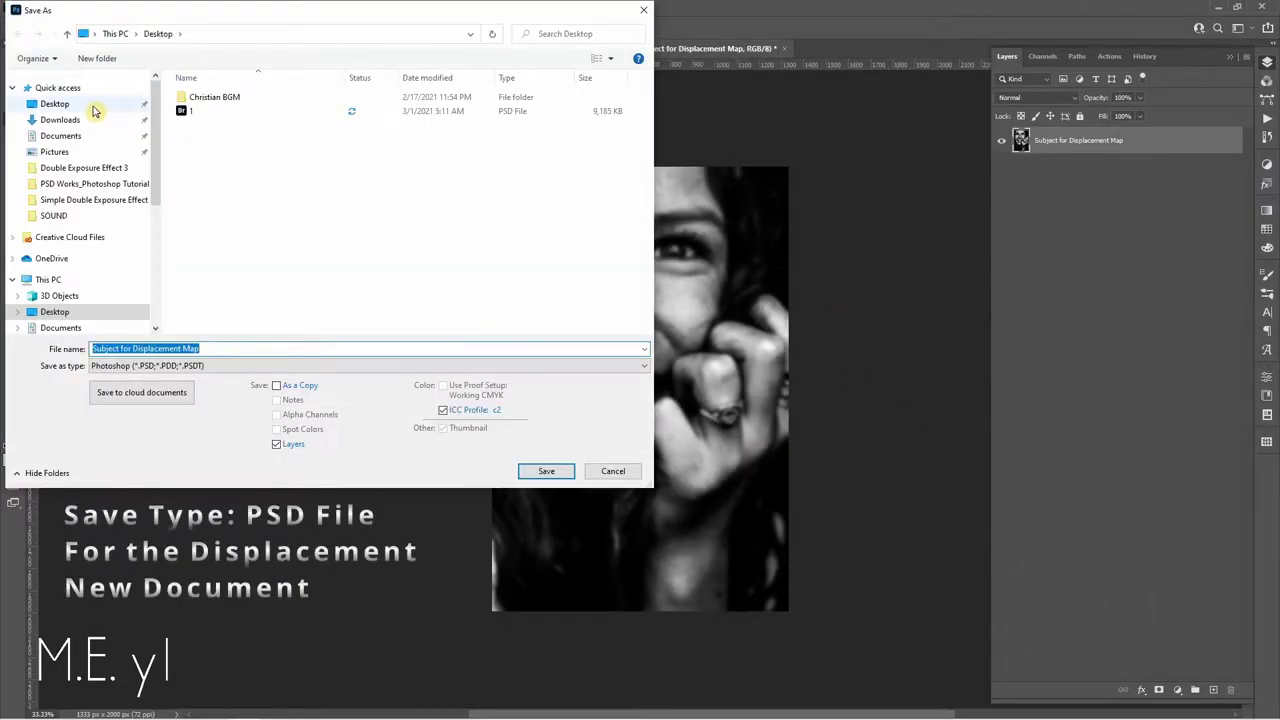
{"action": "left_click", "coordinate": [535, 472]}
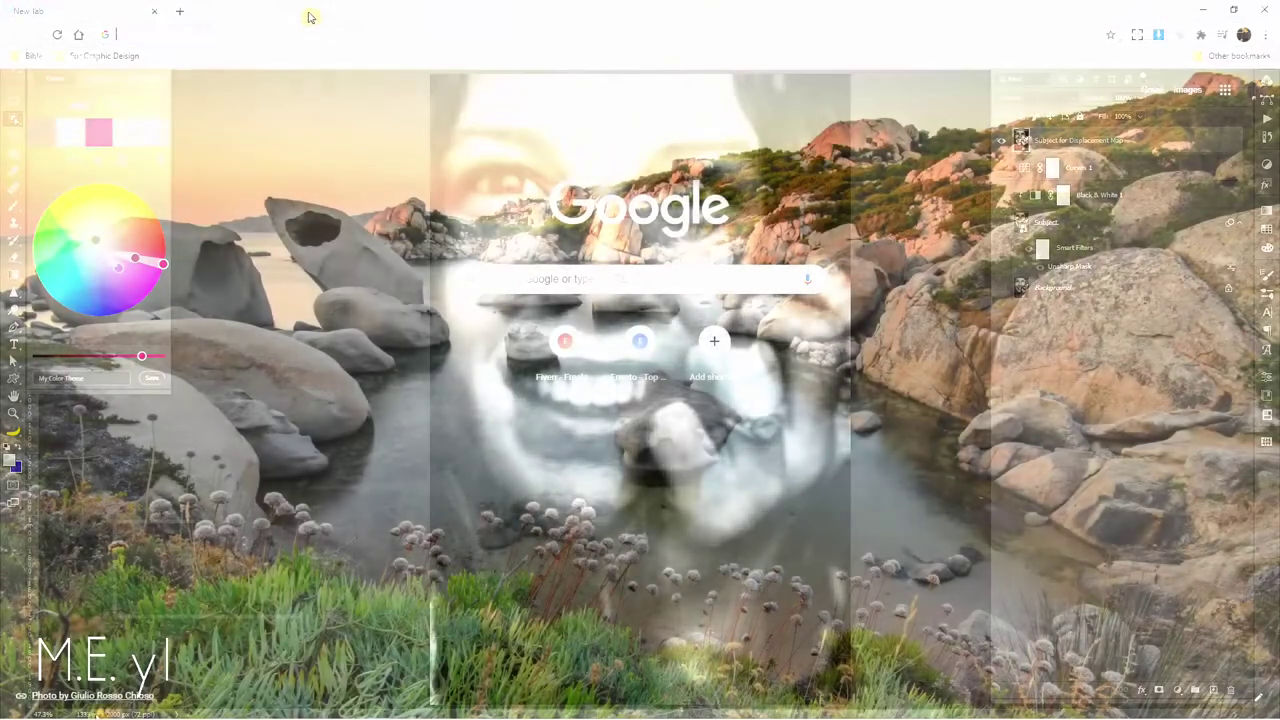
{"action": "type", "text": "https://www.jasondavies.com/"}
{"action": "key", "text": "Return"}
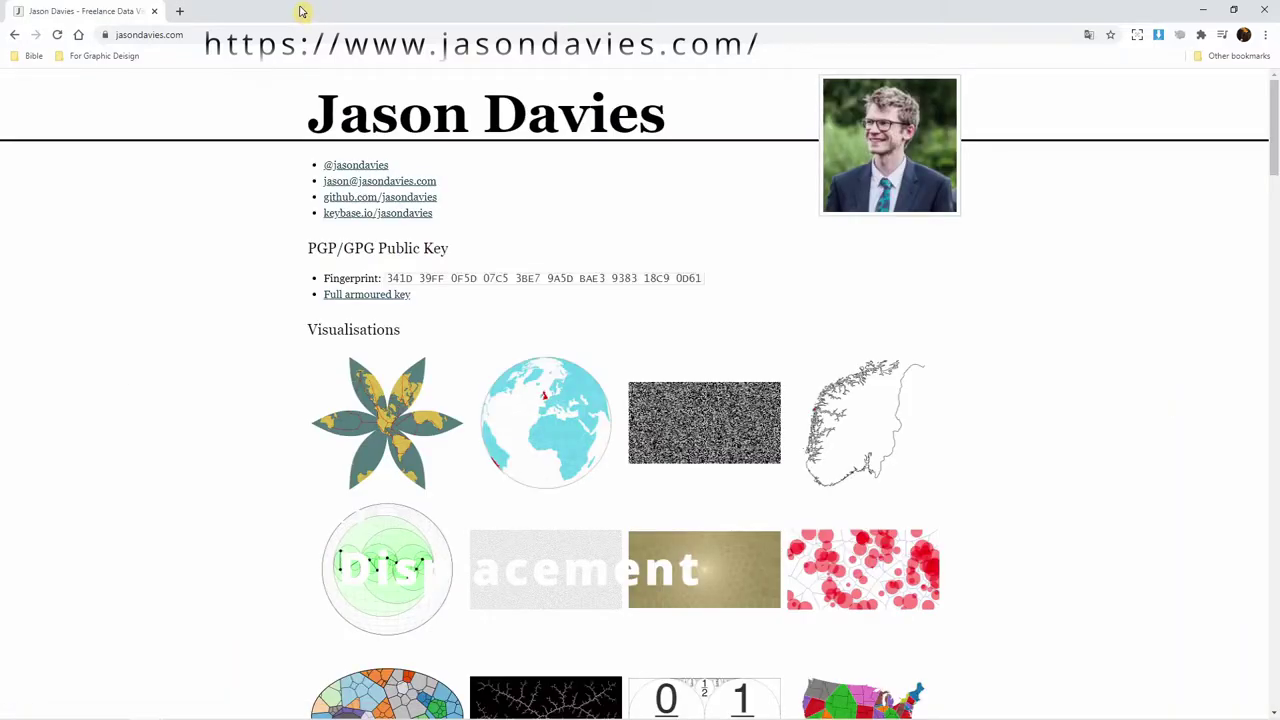
{"action": "scroll", "coordinate": [457, 366], "scroll_direction": "down", "scroll_amount": 5}
{"action": "scroll", "coordinate": [480, 380], "scroll_direction": "down", "scroll_amount": 1}
{"action": "scroll", "coordinate": [488, 381], "scroll_direction": "down", "scroll_amount": 4}
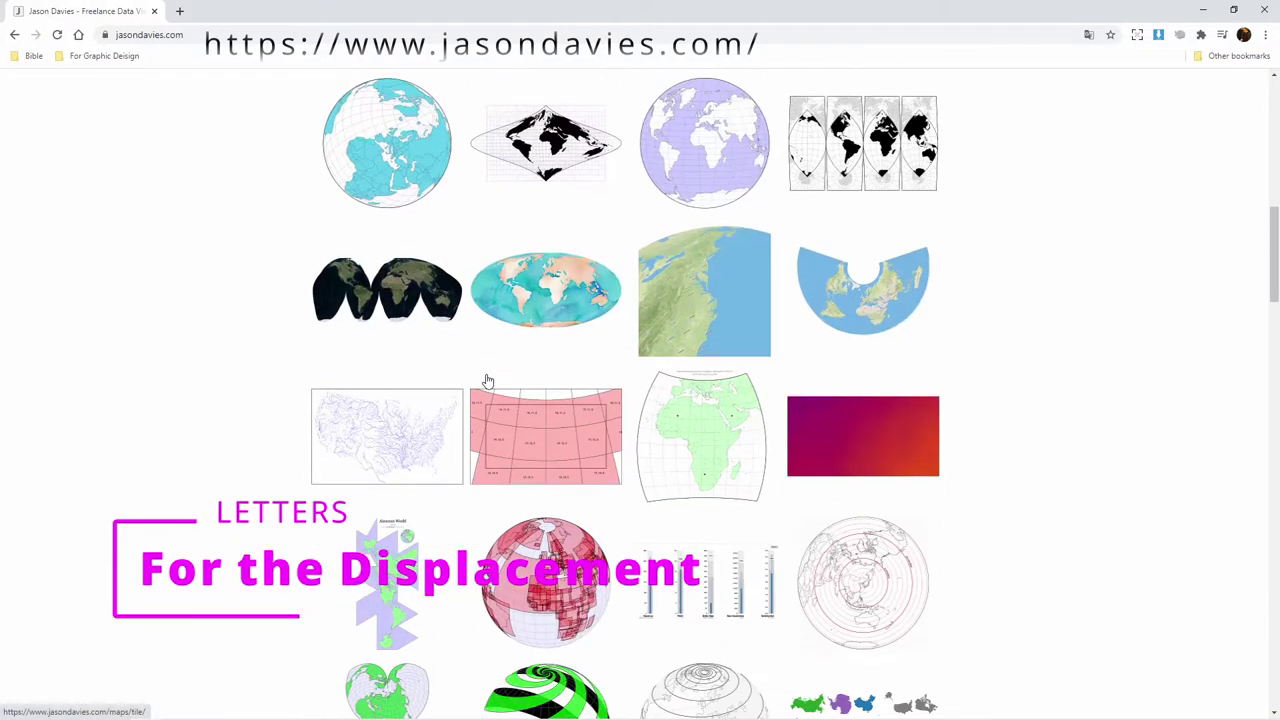
{"action": "scroll", "coordinate": [488, 381], "scroll_direction": "down", "scroll_amount": 4}
{"action": "scroll", "coordinate": [489, 381], "scroll_direction": "down", "scroll_amount": 1}
{"action": "scroll", "coordinate": [490, 381], "scroll_direction": "down", "scroll_amount": 1}
{"action": "scroll", "coordinate": [491, 381], "scroll_direction": "down", "scroll_amount": 2}
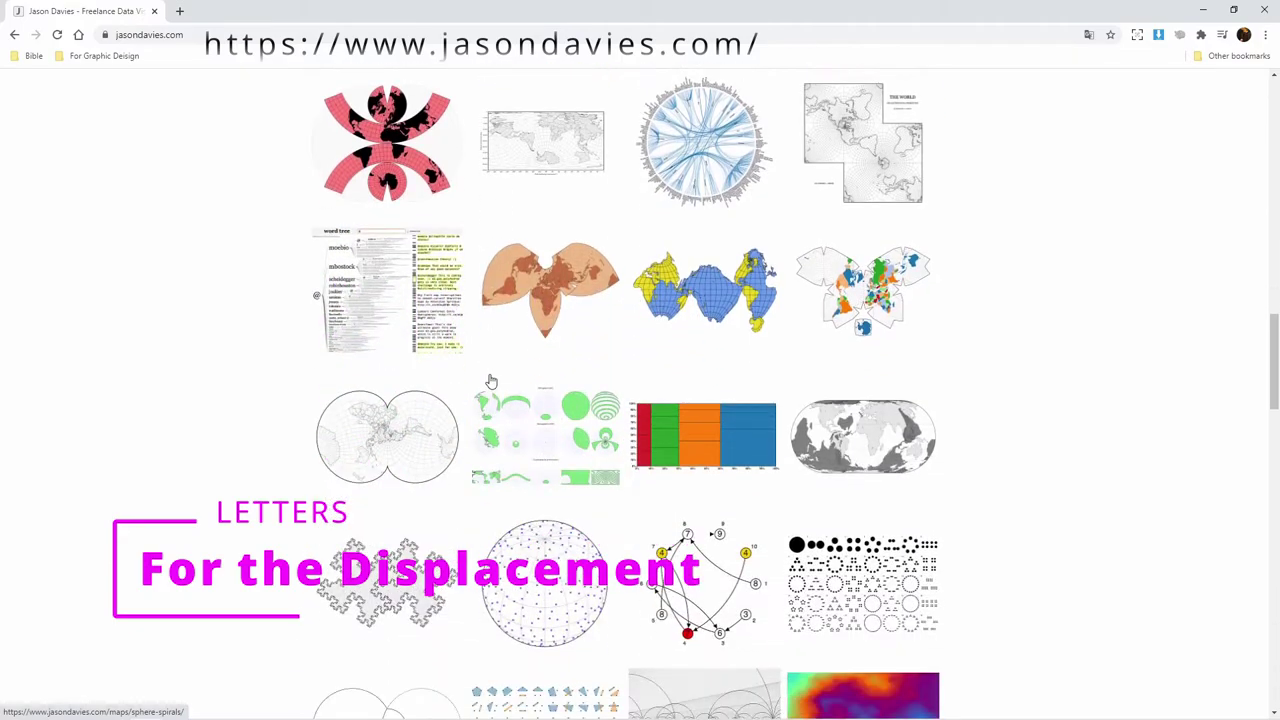
{"action": "scroll", "coordinate": [491, 381], "scroll_direction": "down", "scroll_amount": 1}
{"action": "scroll", "coordinate": [491, 381], "scroll_direction": "down", "scroll_amount": 3}
{"action": "scroll", "coordinate": [491, 379], "scroll_direction": "down", "scroll_amount": 1}
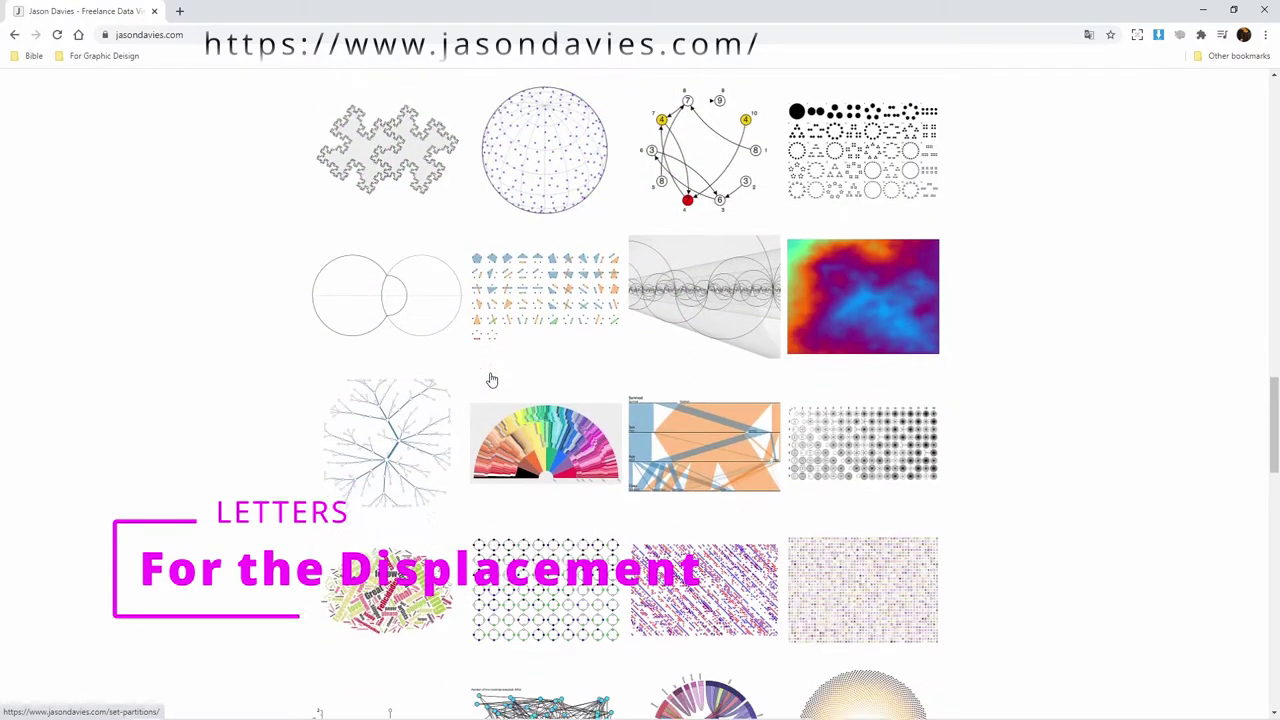
{"action": "scroll", "coordinate": [491, 377], "scroll_direction": "down", "scroll_amount": 2}
{"action": "left_click", "coordinate": [404, 373]}
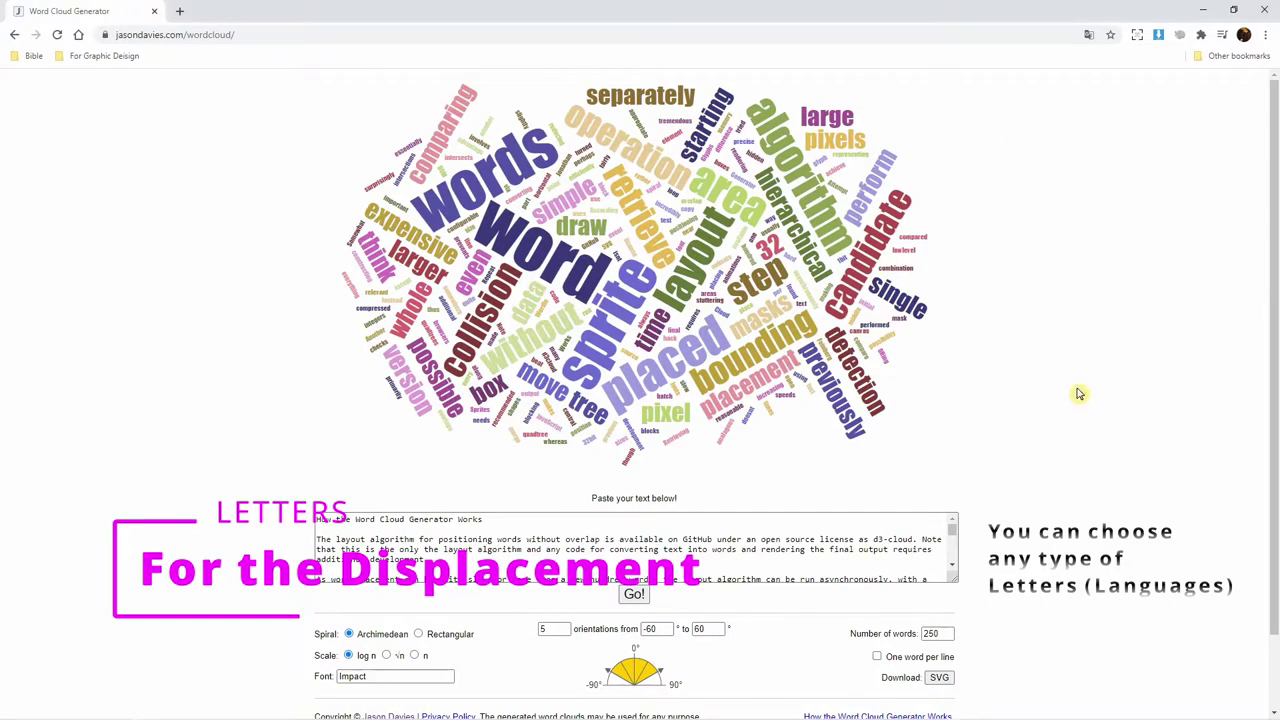
Choose the Rectangular spiral layout and set the font to GungSuh
{"action": "scroll", "coordinate": [1080, 400], "scroll_direction": "down", "scroll_amount": 1}
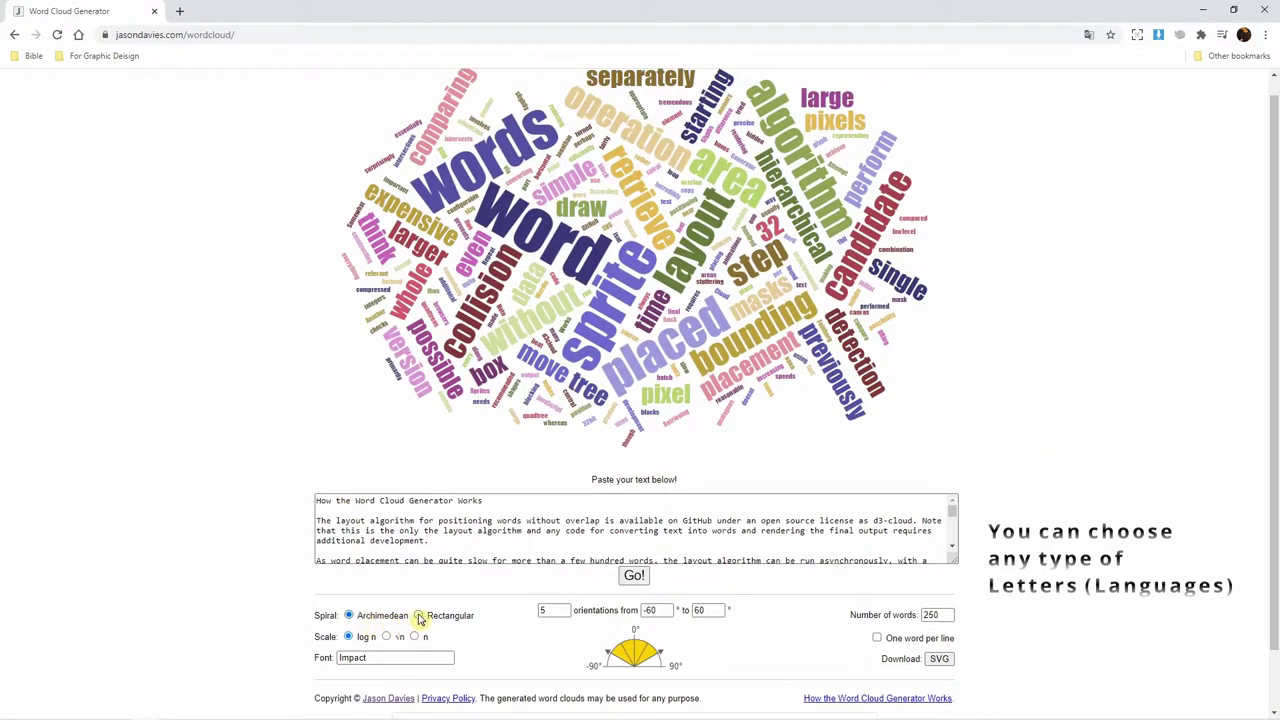
{"action": "left_click", "coordinate": [418, 616]}
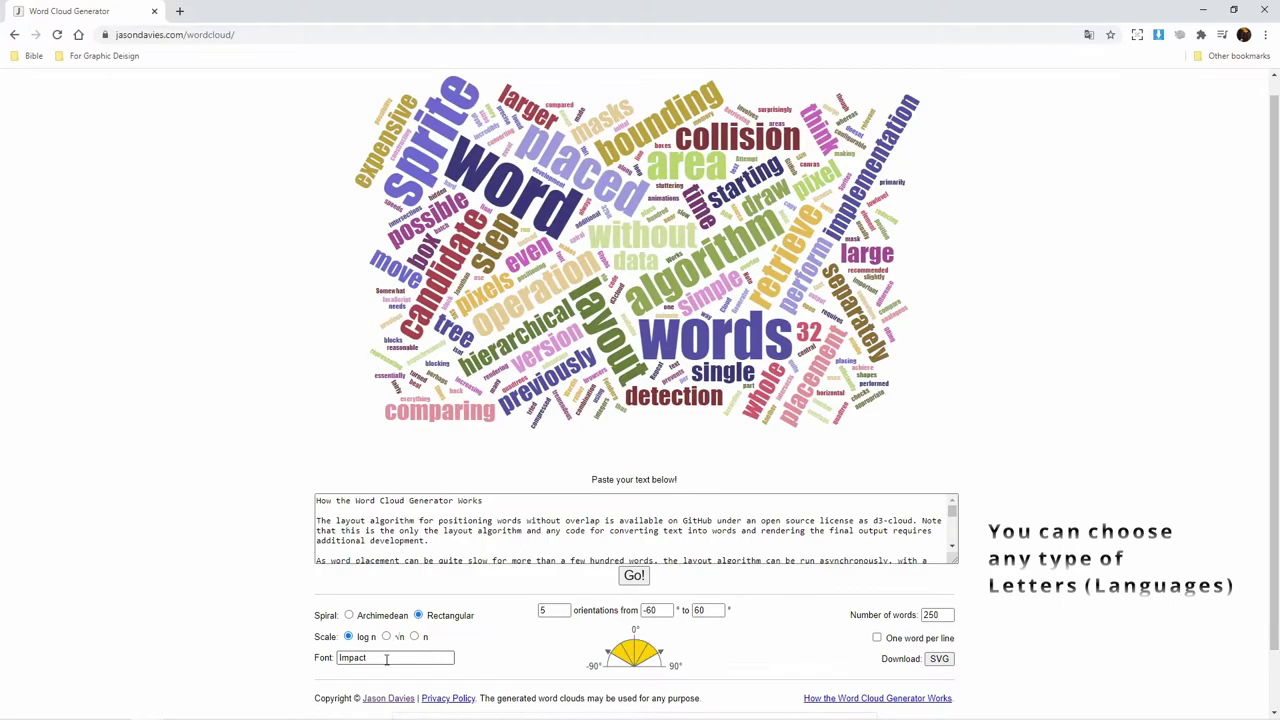
{"action": "double_click", "coordinate": [386, 660]}
{"action": "type", "text": "Lato"}
{"action": "key", "text": "Return"}
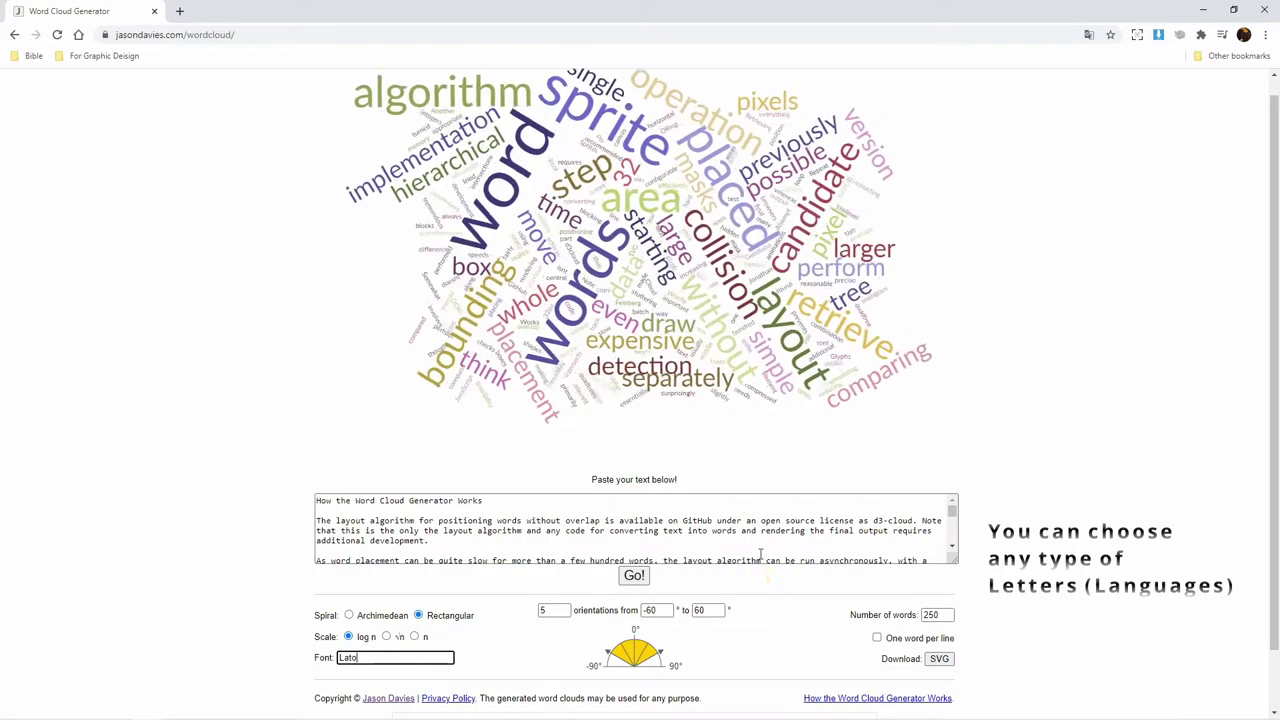
{"action": "key", "text": "ctrl+a"}
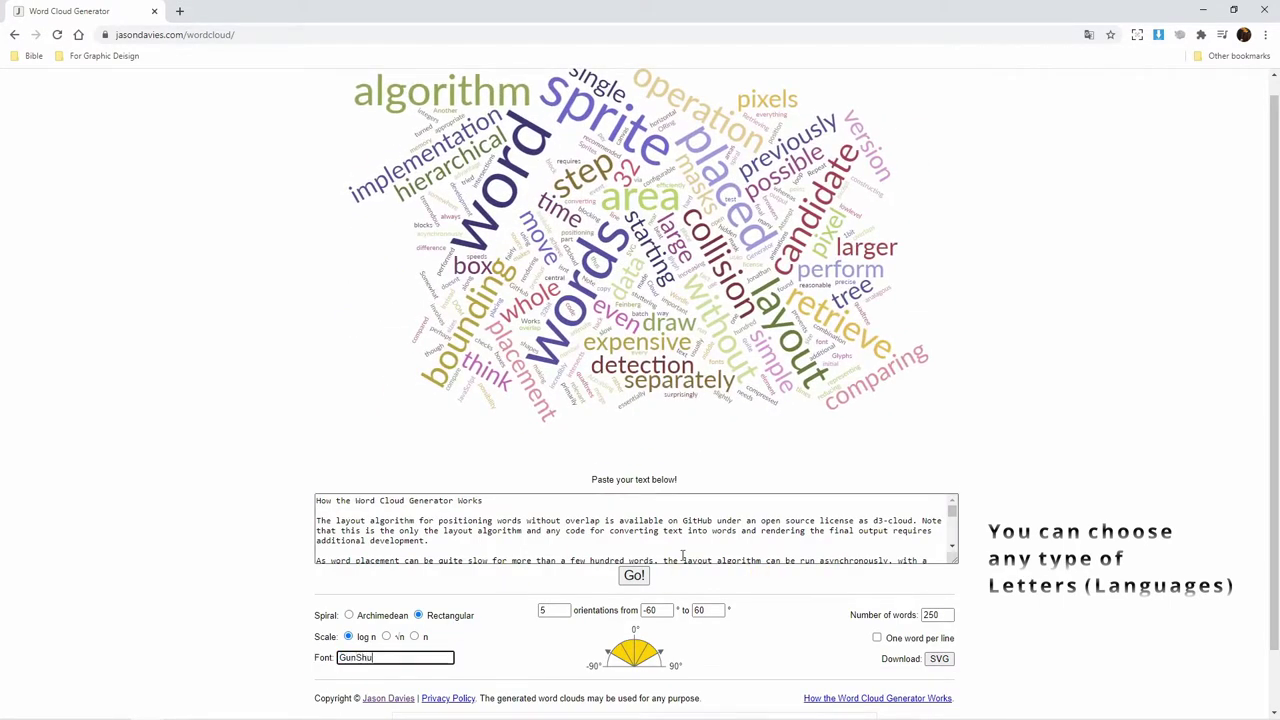
{"action": "type", "text": "h"}
{"action": "key", "text": "Return"}
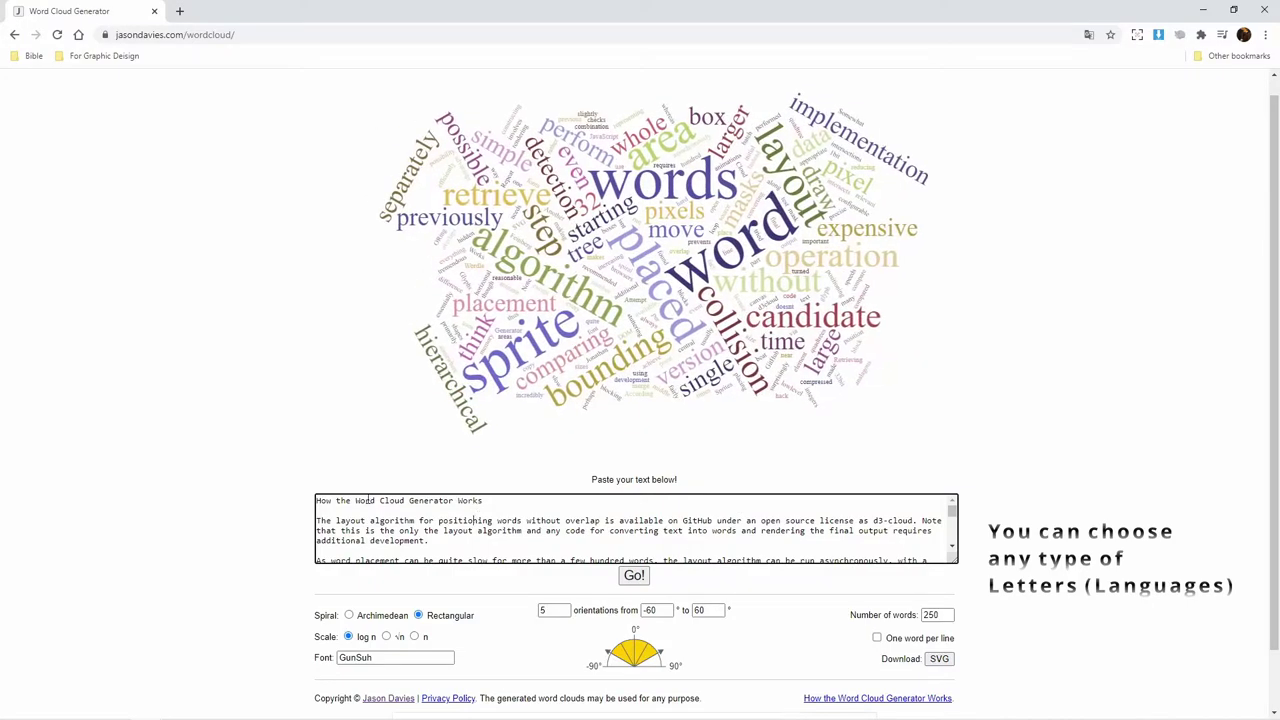
{"action": "left_click_drag", "start_coordinate": [358, 500], "coordinate": [548, 530]}
{"action": "left_click_drag", "start_coordinate": [680, 479], "coordinate": [614, 481]}
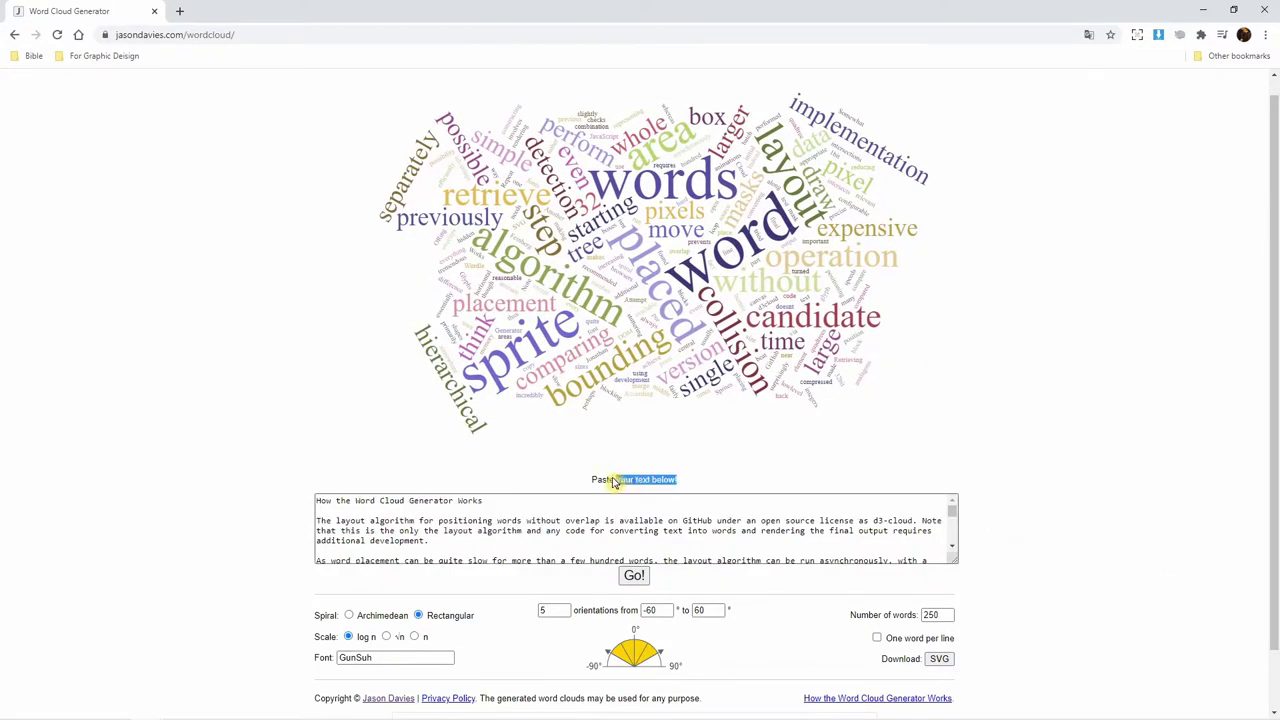
{"action": "left_click_drag", "start_coordinate": [397, 522], "coordinate": [430, 530]}
{"action": "left_click", "coordinate": [436, 530]}
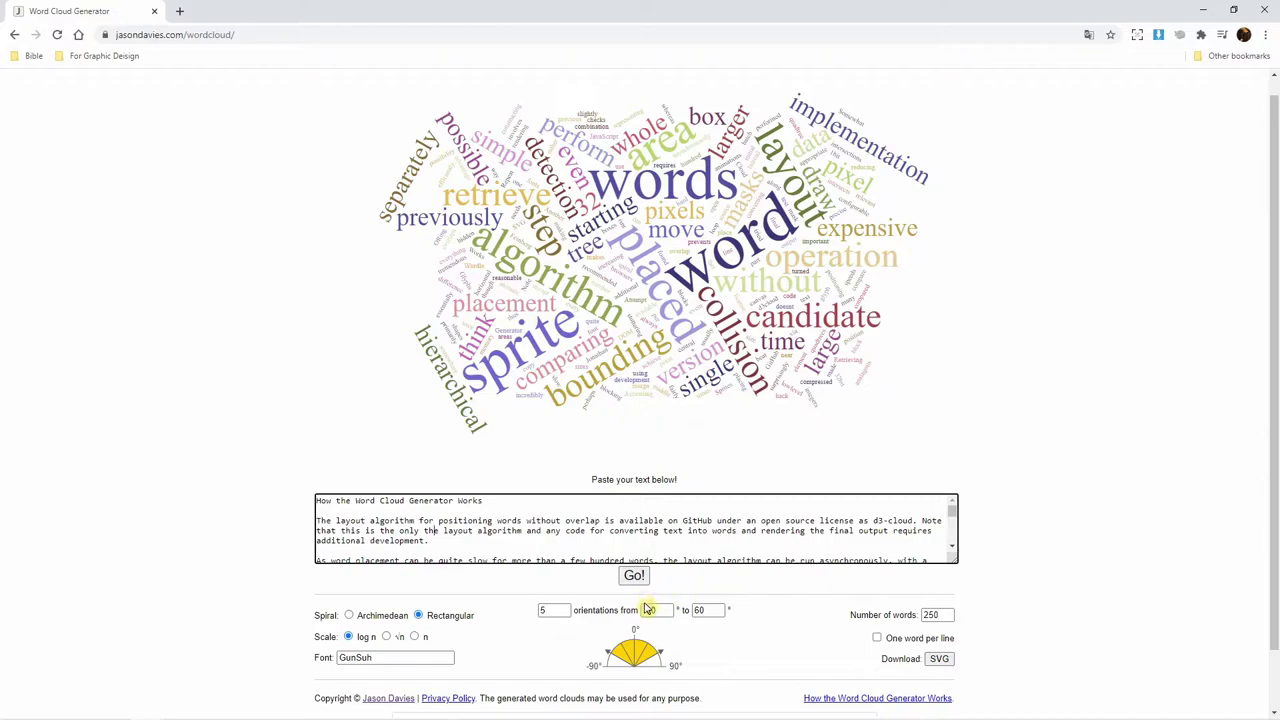
Set 2 orientations from 0° to 90° and change the number of words
{"action": "left_click", "coordinate": [542, 610]}
{"action": "type", "text": "2"}
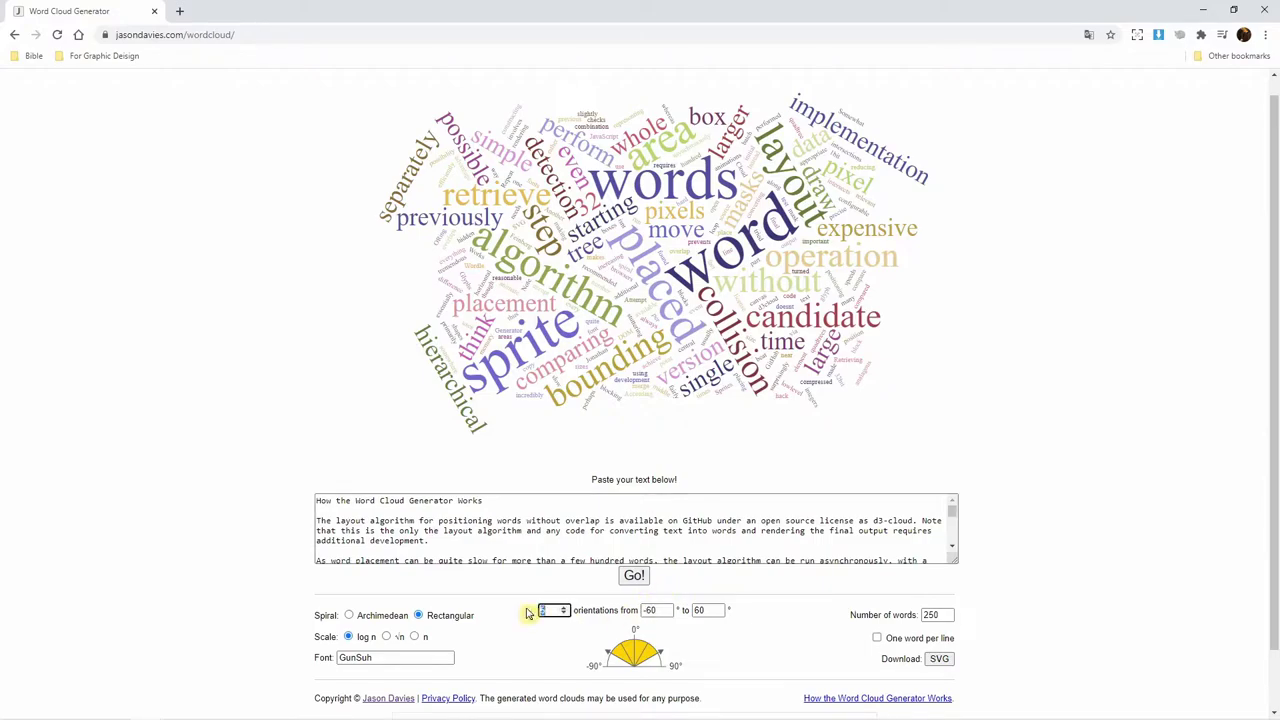
{"action": "left_click", "coordinate": [653, 615]}
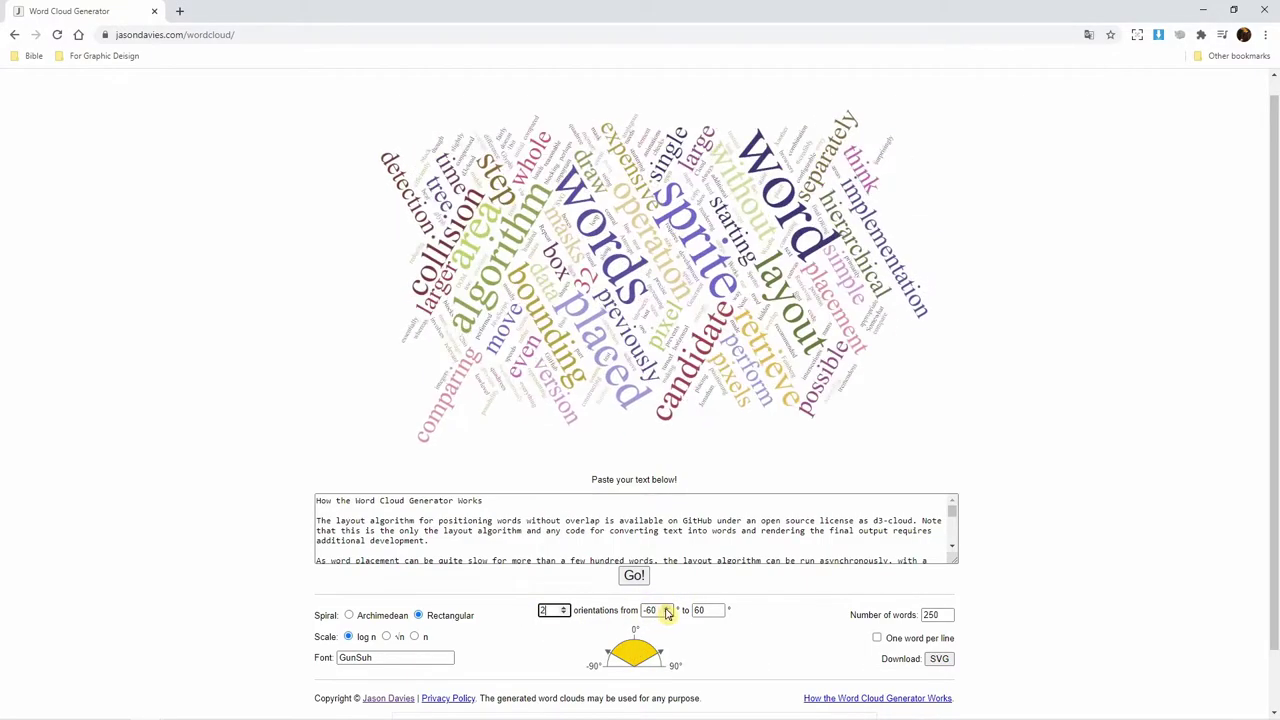
{"action": "left_click_drag", "start_coordinate": [668, 611], "coordinate": [598, 614]}
{"action": "type", "text": "0"}
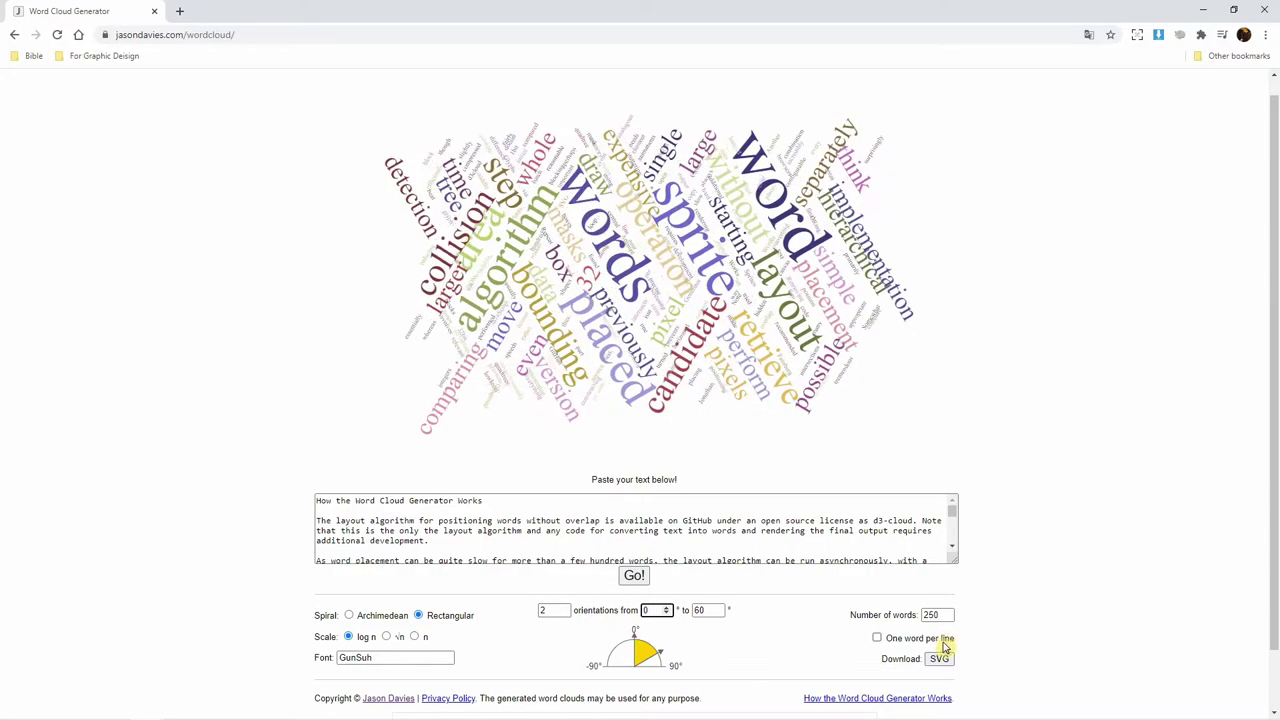
{"action": "key", "text": "Tab"}
{"action": "type", "text": "90"}
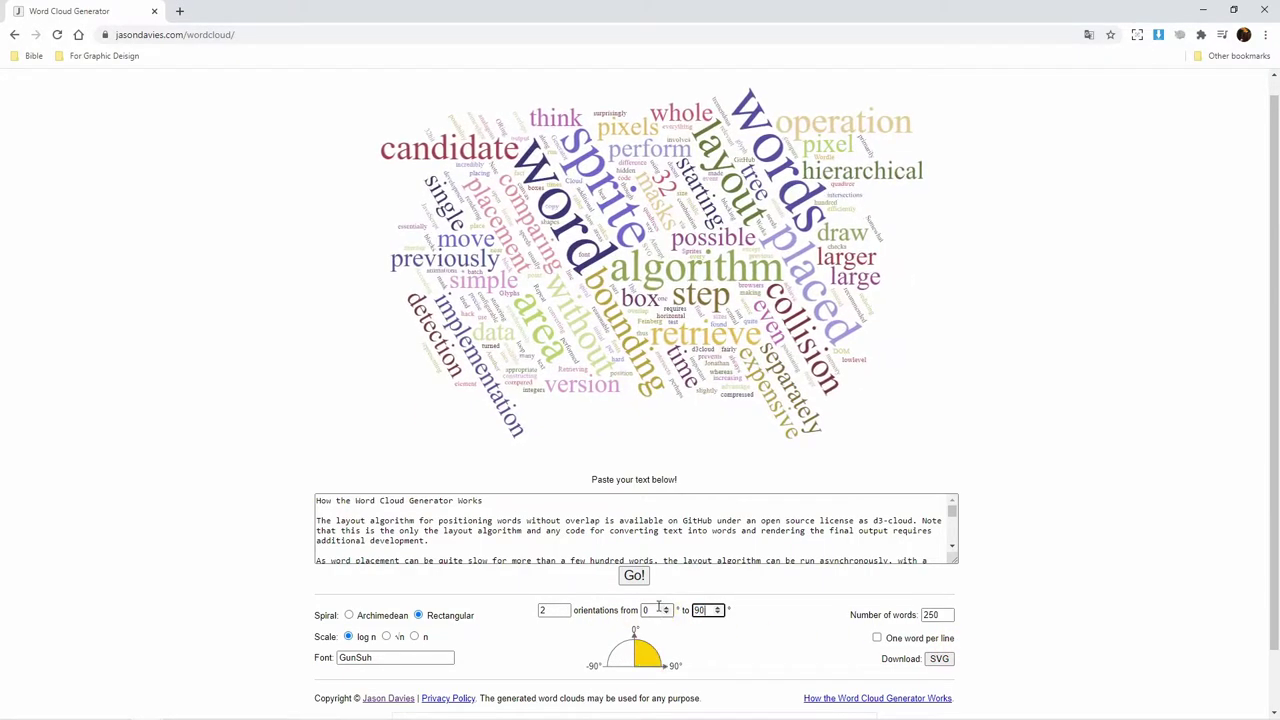
{"action": "left_click", "coordinate": [941, 617]}
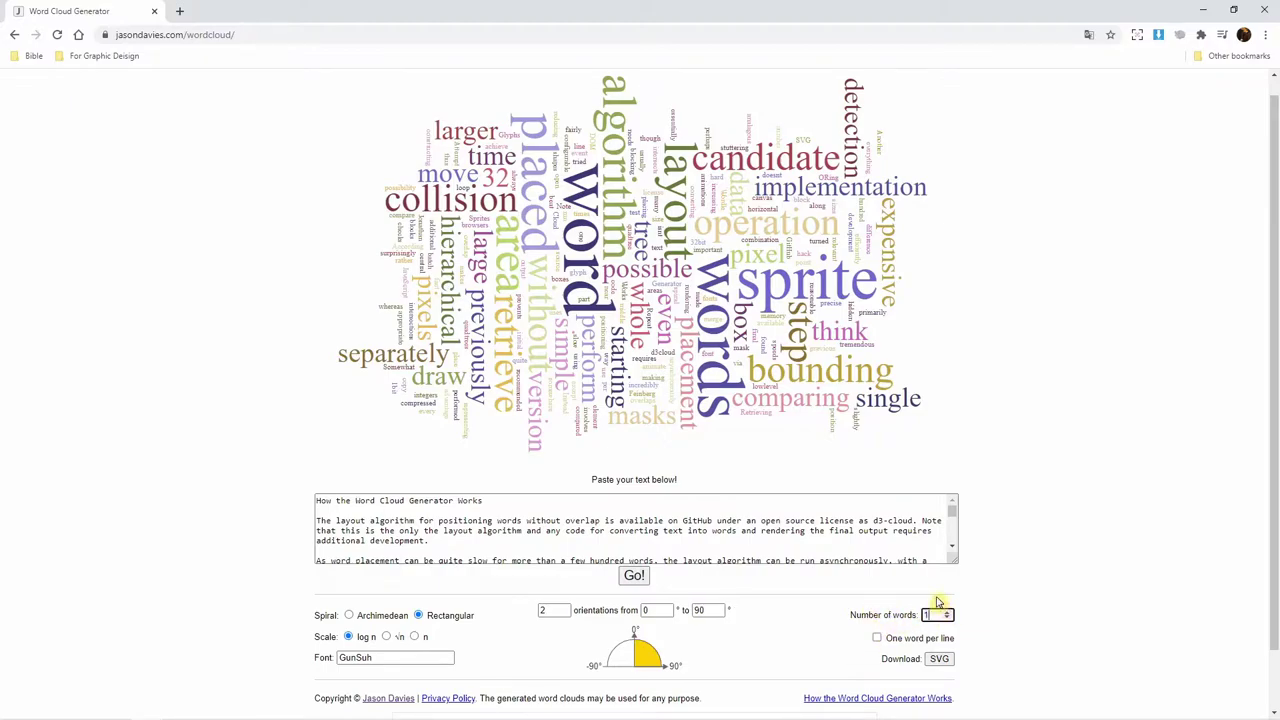
{"action": "type", "text": "00"}
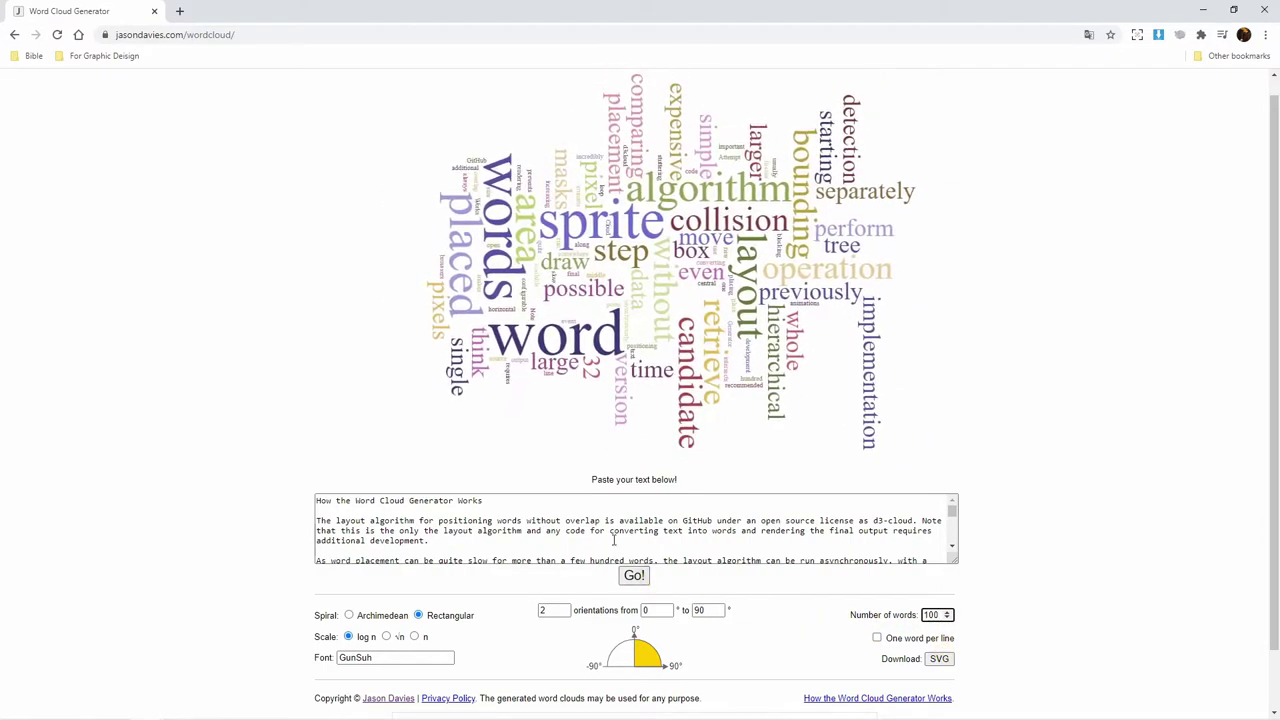
Replace the sample text with the Korean text, generate the cloud, and download it as SVG
{"action": "left_click", "coordinate": [609, 523]}
{"action": "key", "text": "ctrl+a"}
{"action": "key", "text": "ctrl+v"}
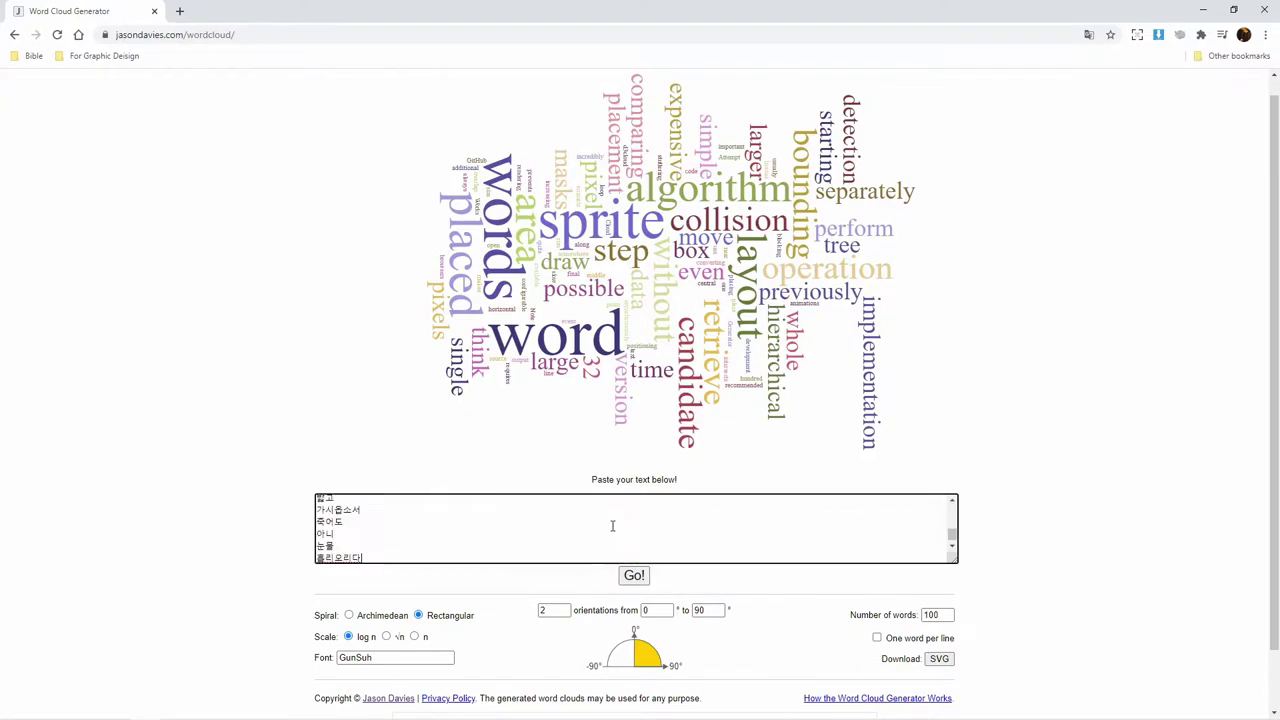
{"action": "left_click", "coordinate": [634, 575]}
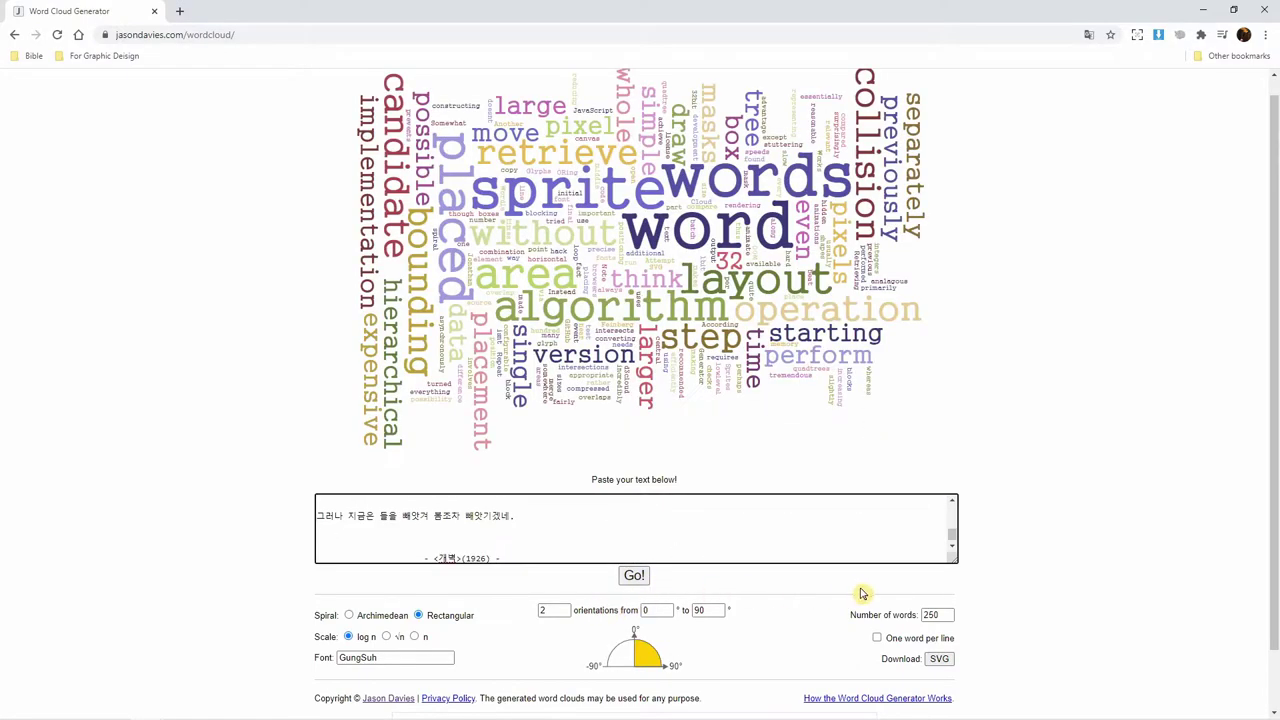
{"action": "left_click_drag", "start_coordinate": [862, 594], "coordinate": [888, 617]}
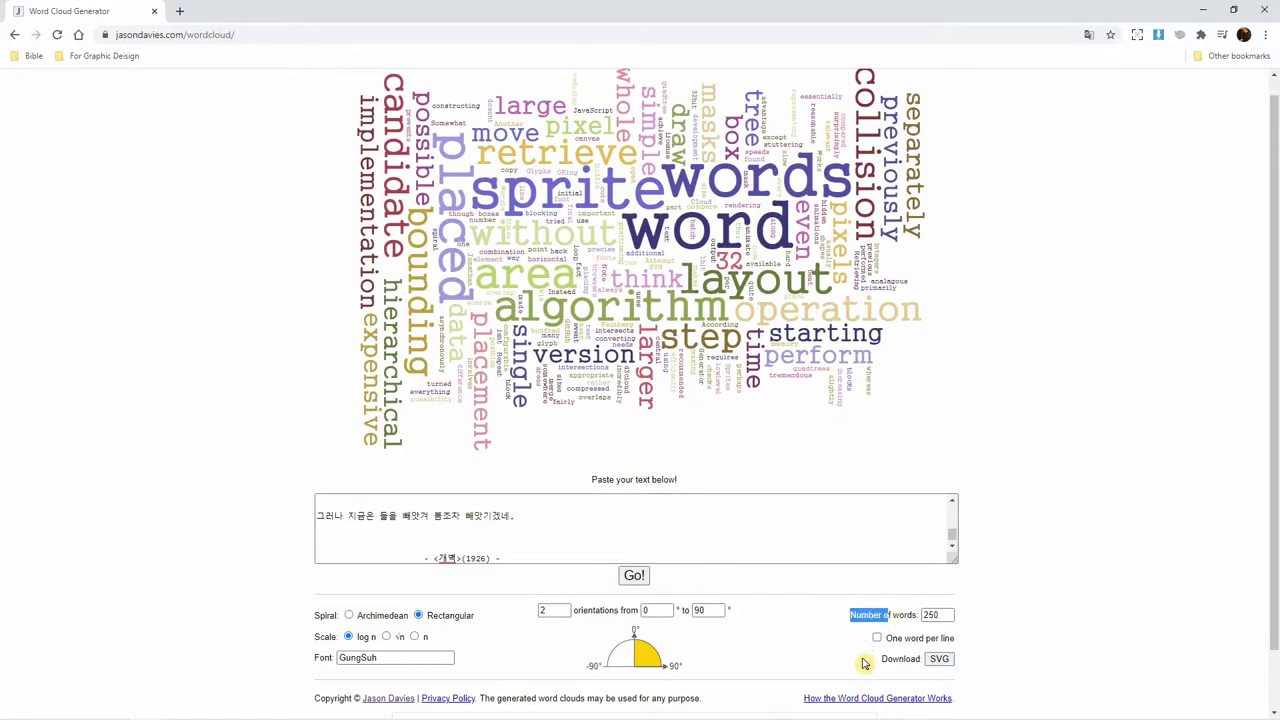
{"action": "left_click", "coordinate": [634, 576]}
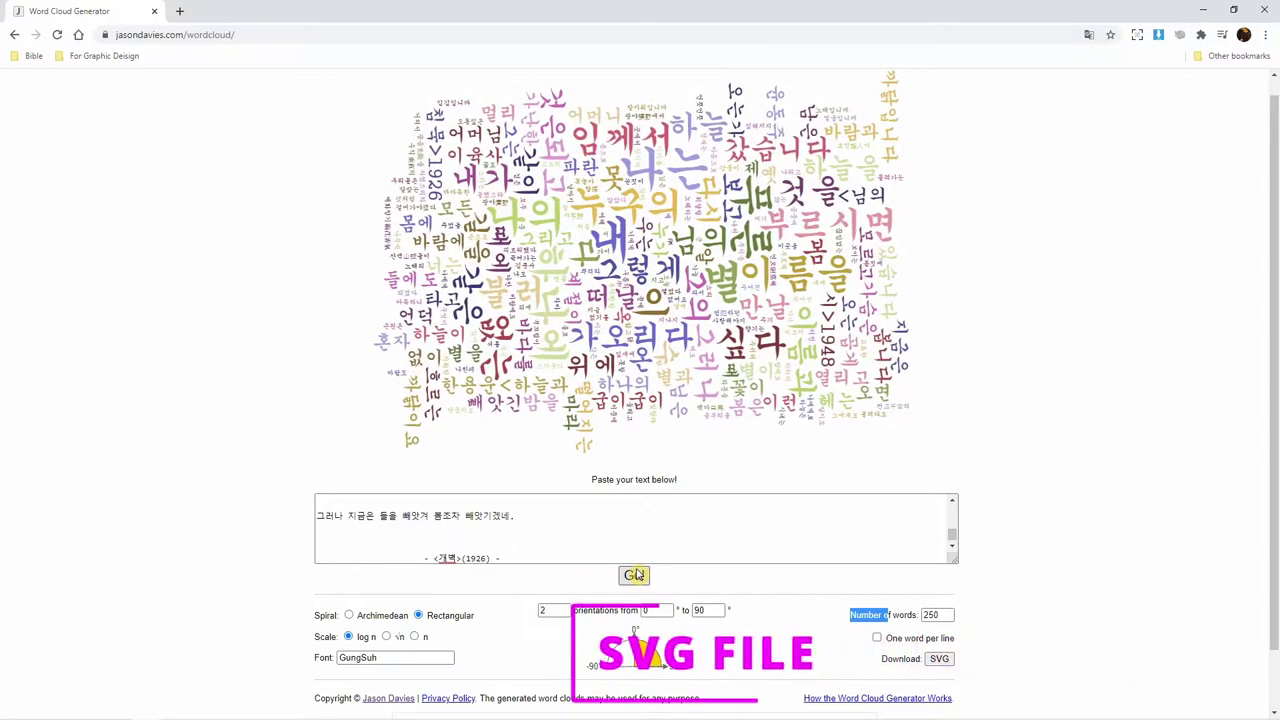
{"action": "left_click", "coordinate": [712, 615]}
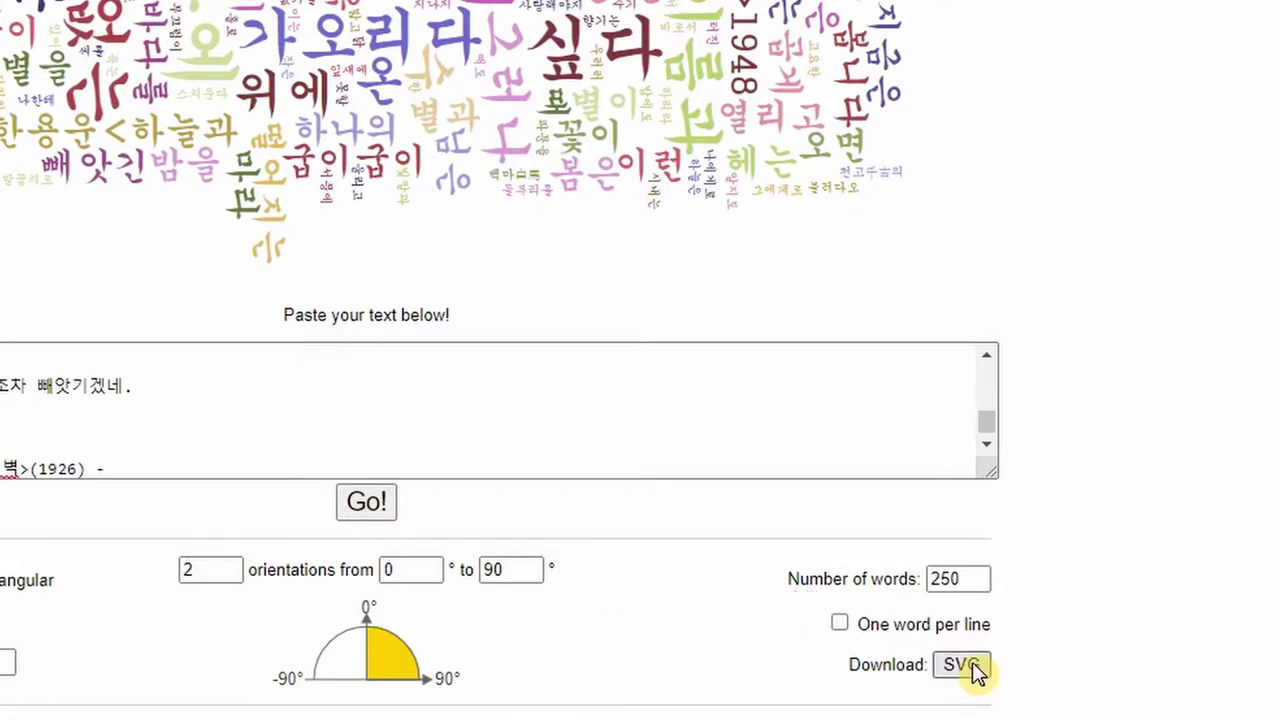
{"action": "left_click", "coordinate": [962, 665]}
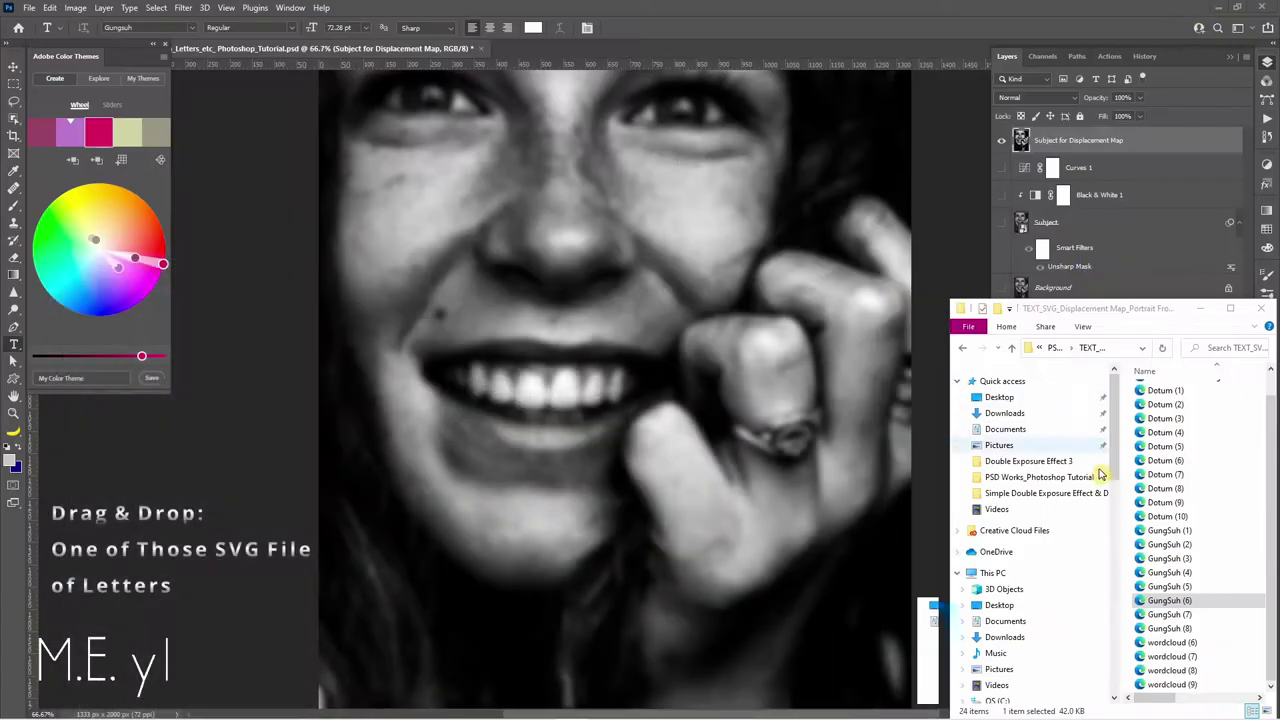
Place the GungSuh (6) word cloud over the face
{"action": "left_click_drag", "start_coordinate": [1155, 603], "coordinate": [663, 410]}
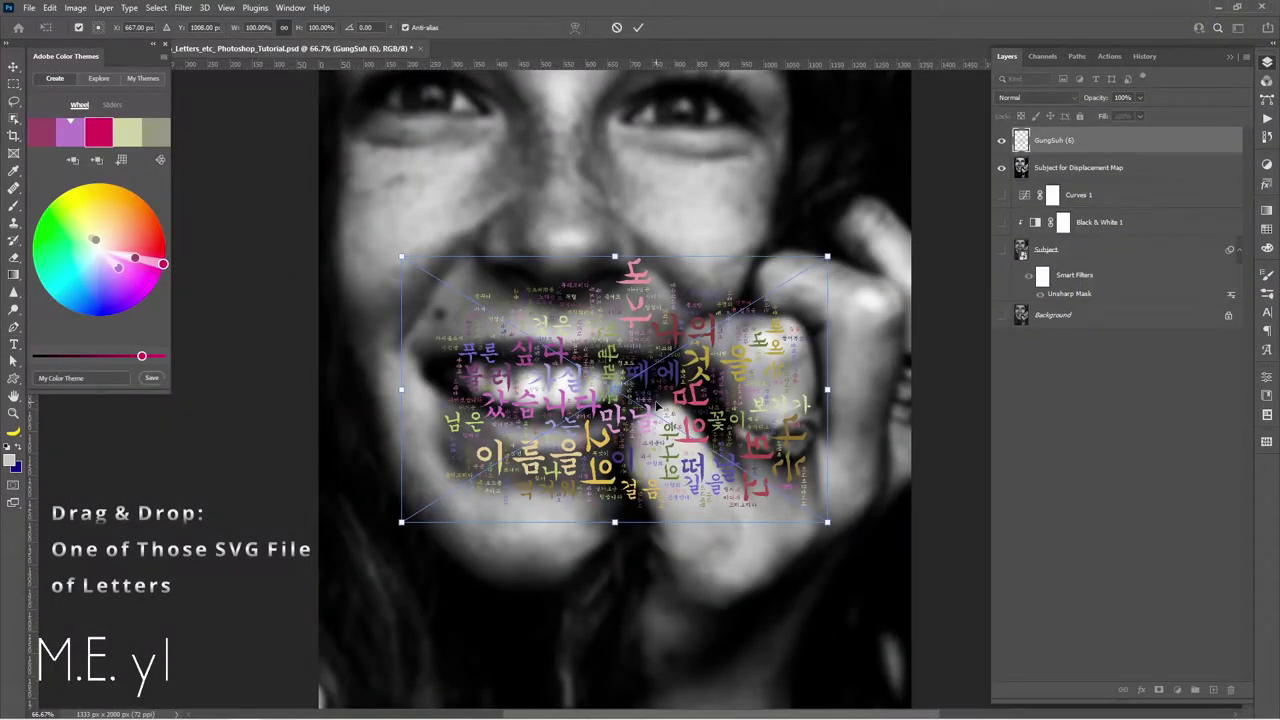
{"action": "key", "text": "Return"}
{"action": "key", "text": "t"}
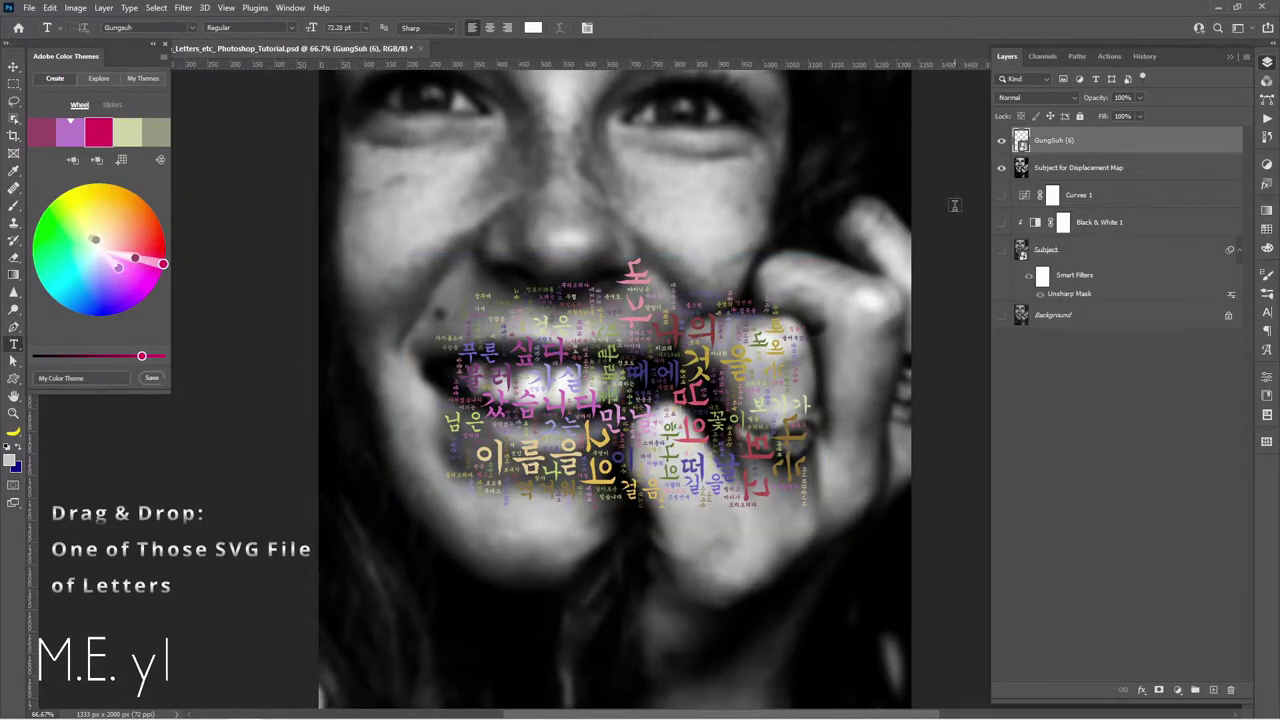
Whiten the Korean letters with Black & White and Levels adjustments
{"action": "key", "text": "shift+ctrl+alt+b"}
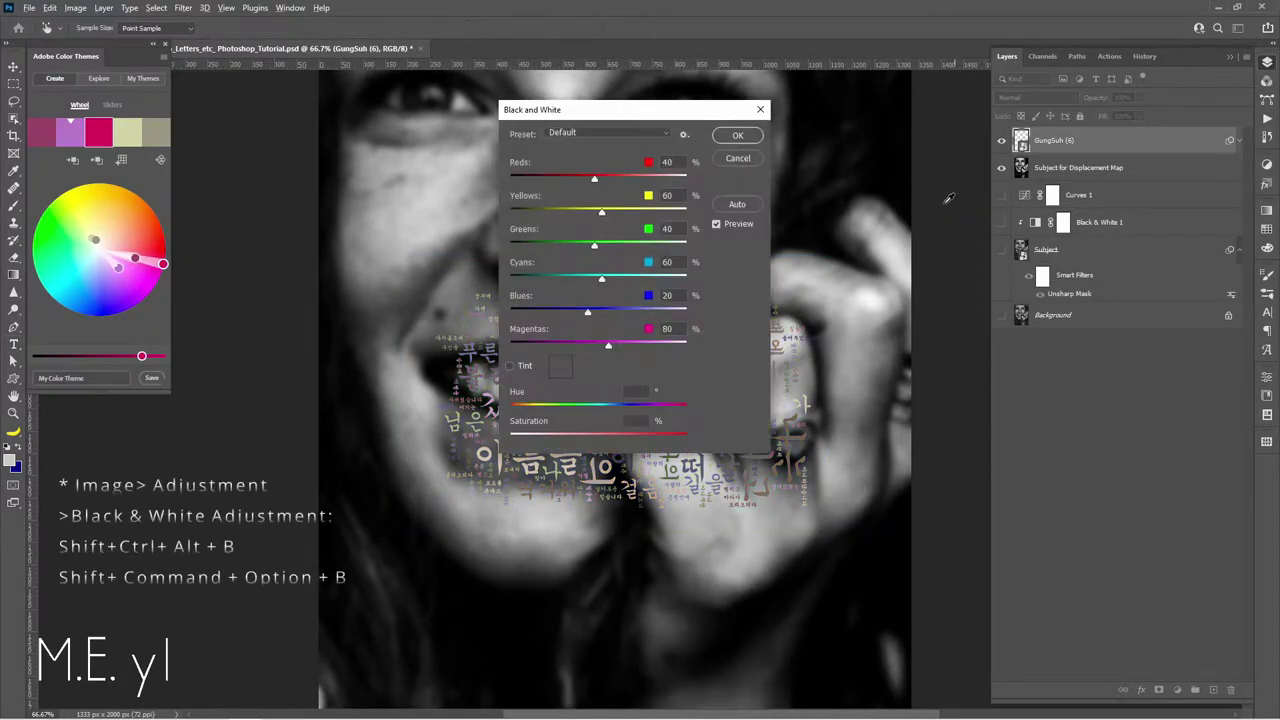
{"action": "left_click", "coordinate": [737, 135]}
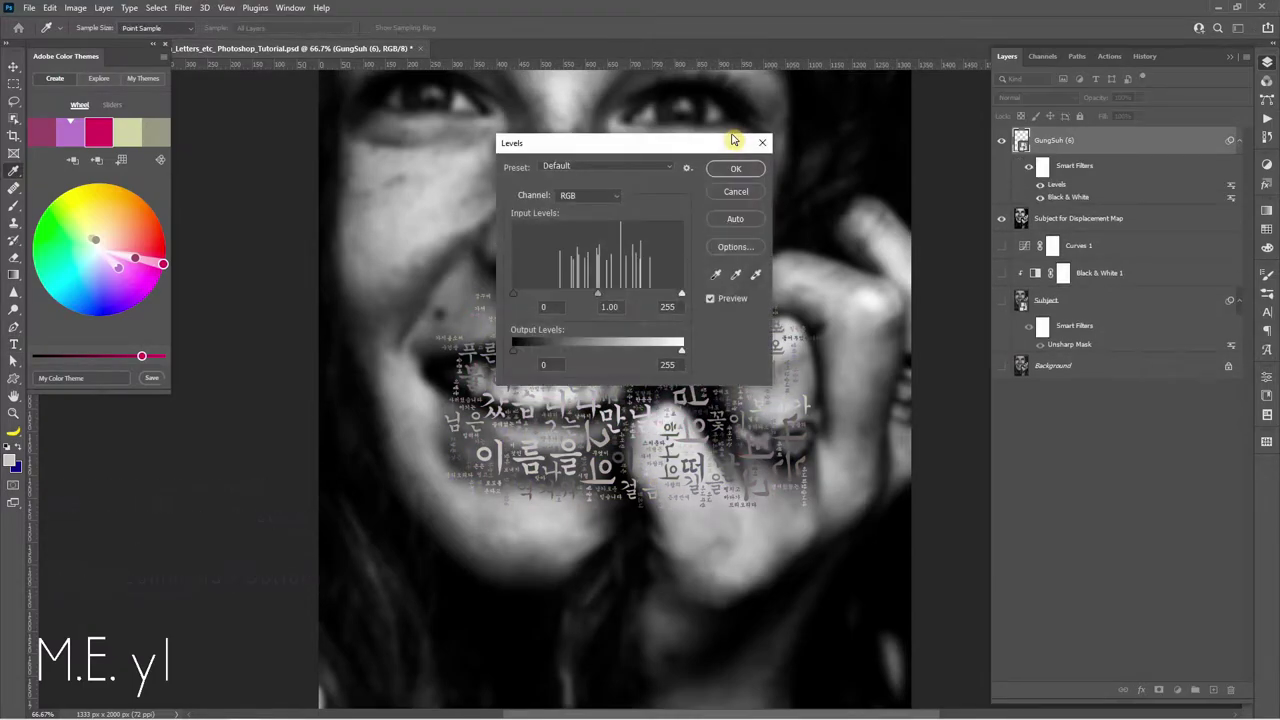
{"action": "left_click_drag", "start_coordinate": [598, 149], "coordinate": [978, 389]}
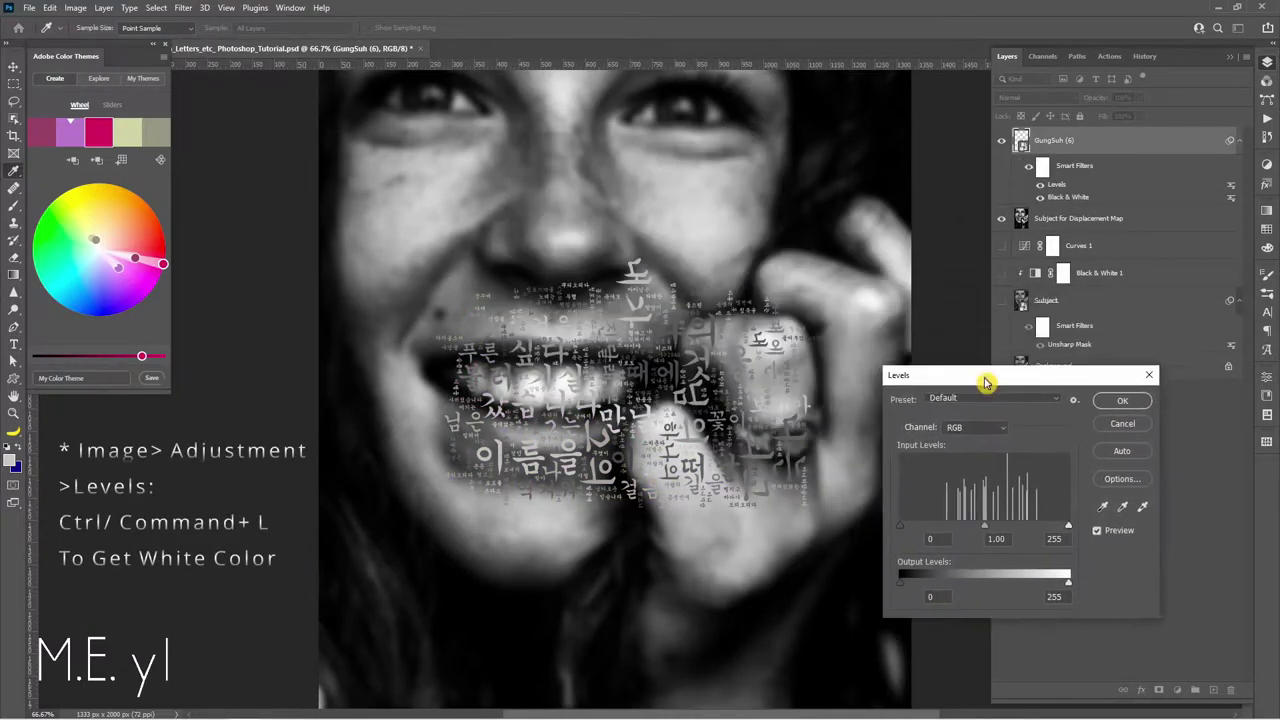
{"action": "left_click_drag", "start_coordinate": [1062, 540], "coordinate": [928, 539]}
{"action": "type", "text": "2"}
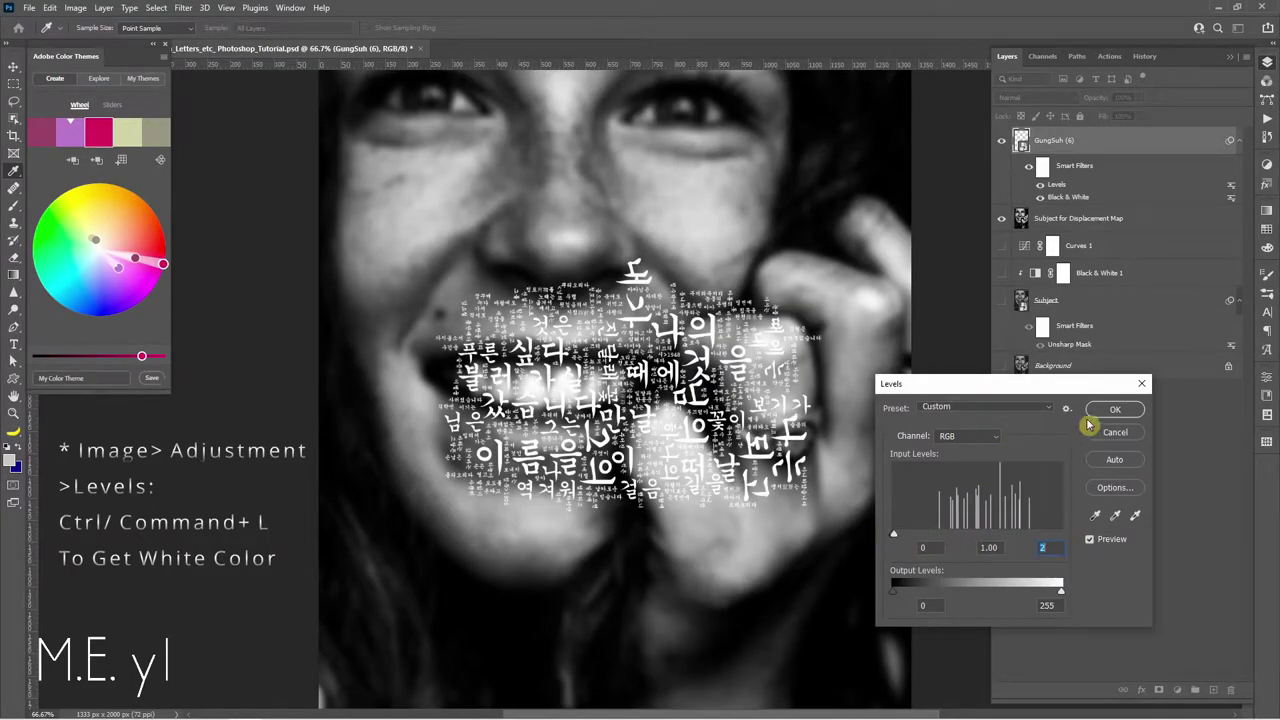
{"action": "left_click", "coordinate": [1106, 411]}
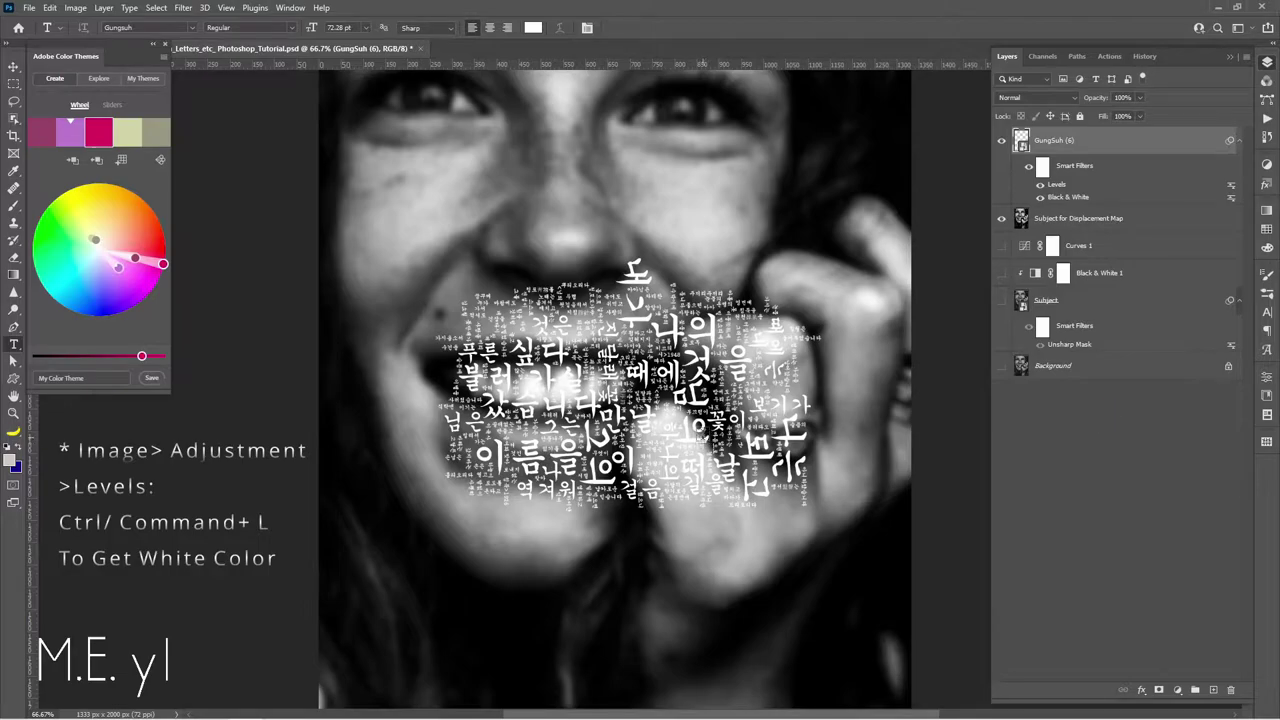
Hide the Korean text and displacement-map layers, and show Curves 1, Black & White 1 and Subject
{"action": "key", "text": "m"}
{"action": "left_click", "coordinate": [1001, 140]}
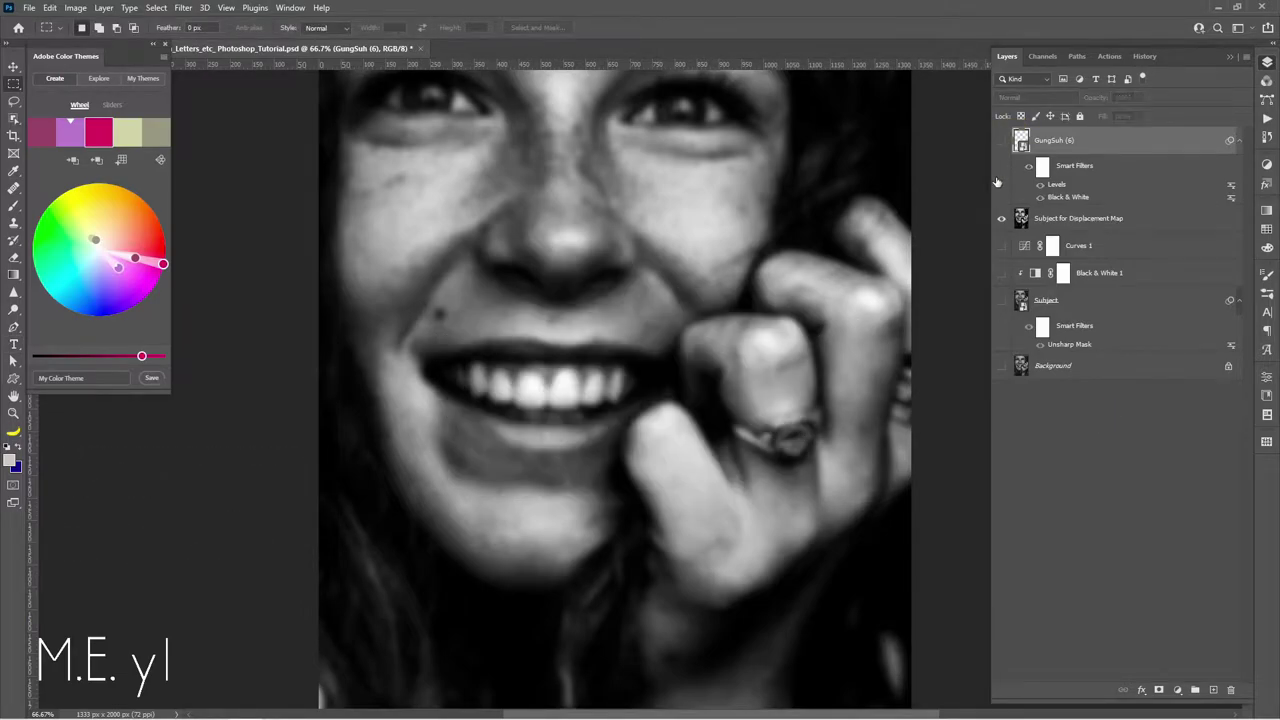
{"action": "left_click", "coordinate": [1001, 218]}
{"action": "left_click_drag", "start_coordinate": [1001, 245], "coordinate": [1001, 300]}
{"action": "left_click", "coordinate": [1103, 247]}
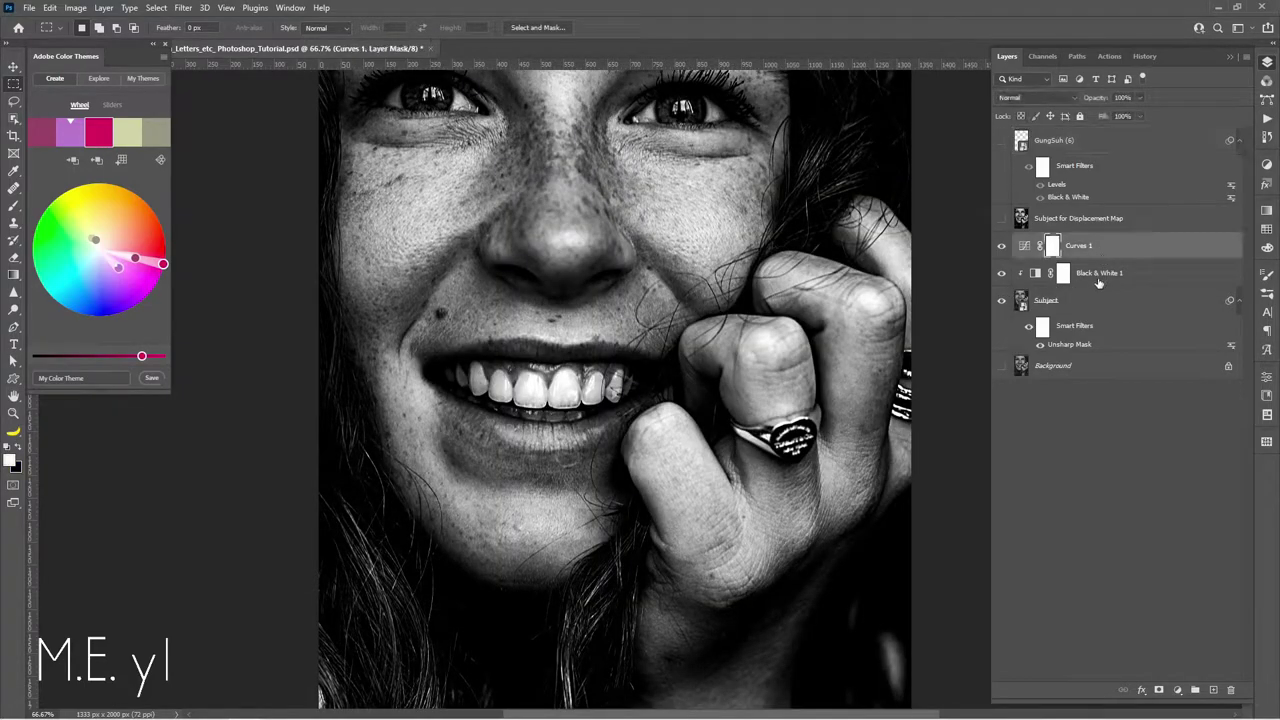
Stamp the visible layers into Layer 1, placed below Subject for Displacement Map
{"action": "key", "text": "ctrl+shift+alt+n"}
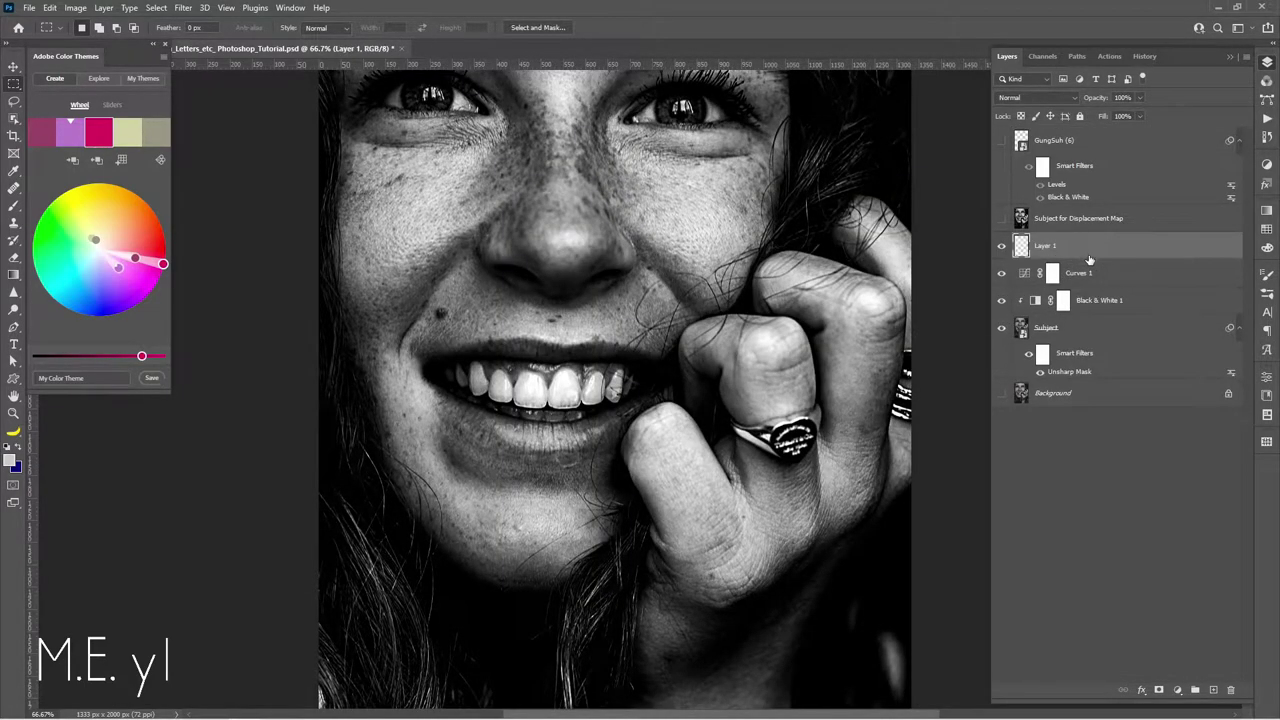
{"action": "left_click_drag", "start_coordinate": [1087, 254], "coordinate": [1065, 222]}
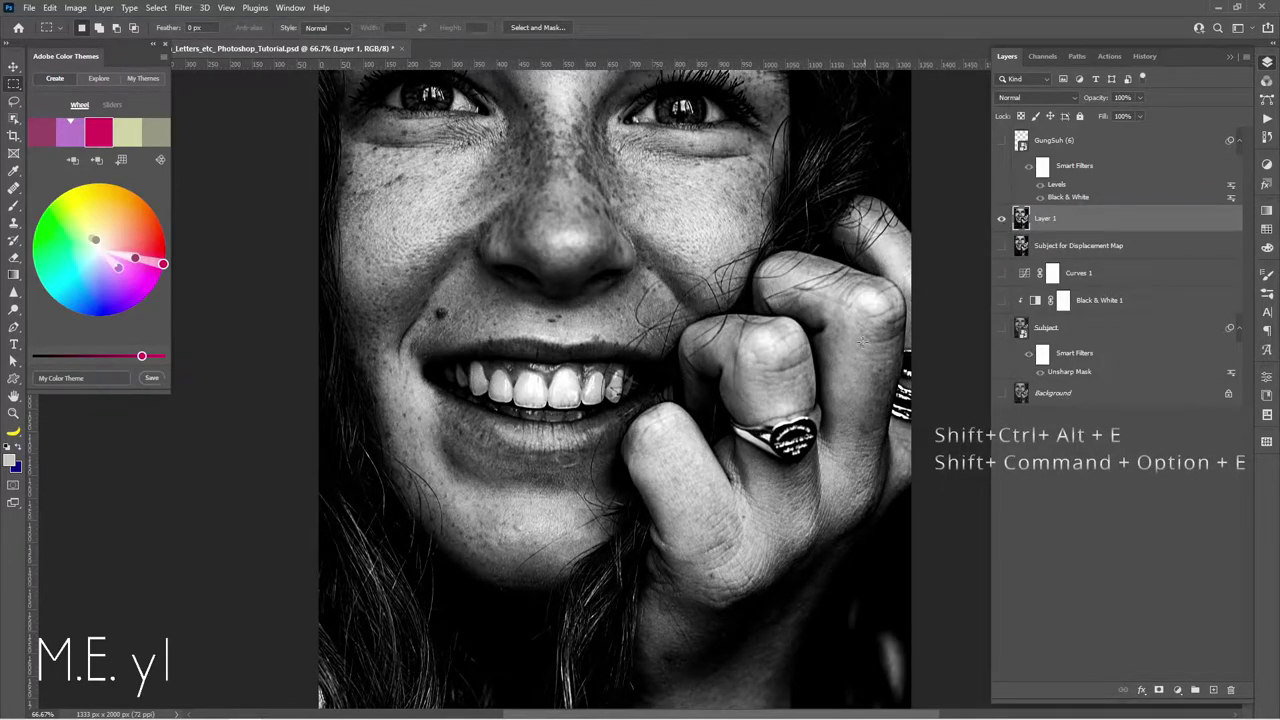
{"action": "key", "text": "w"}
{"action": "scroll", "coordinate": [698, 388], "scroll_direction": "down", "scroll_amount": 3}
{"action": "key", "text": "ctrl+bracketleft"}
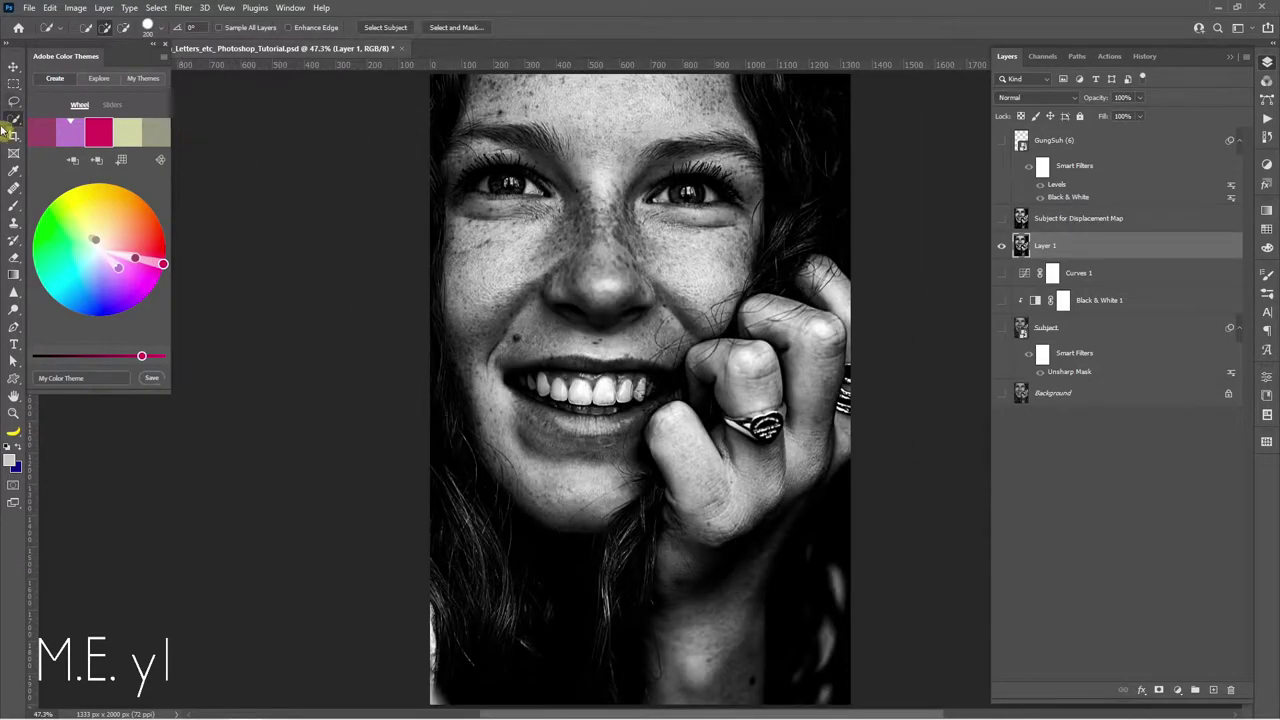
Quick-select the face, cheek, hand and neck, subtracting surrounding hair and background
{"action": "mouse_move", "coordinate": [481, 258]}
{"action": "left_mouse_down"}
{"action": "mouse_move", "coordinate": [676, 430]}
{"action": "mouse_move", "coordinate": [815, 470]}
{"action": "left_mouse_up"}
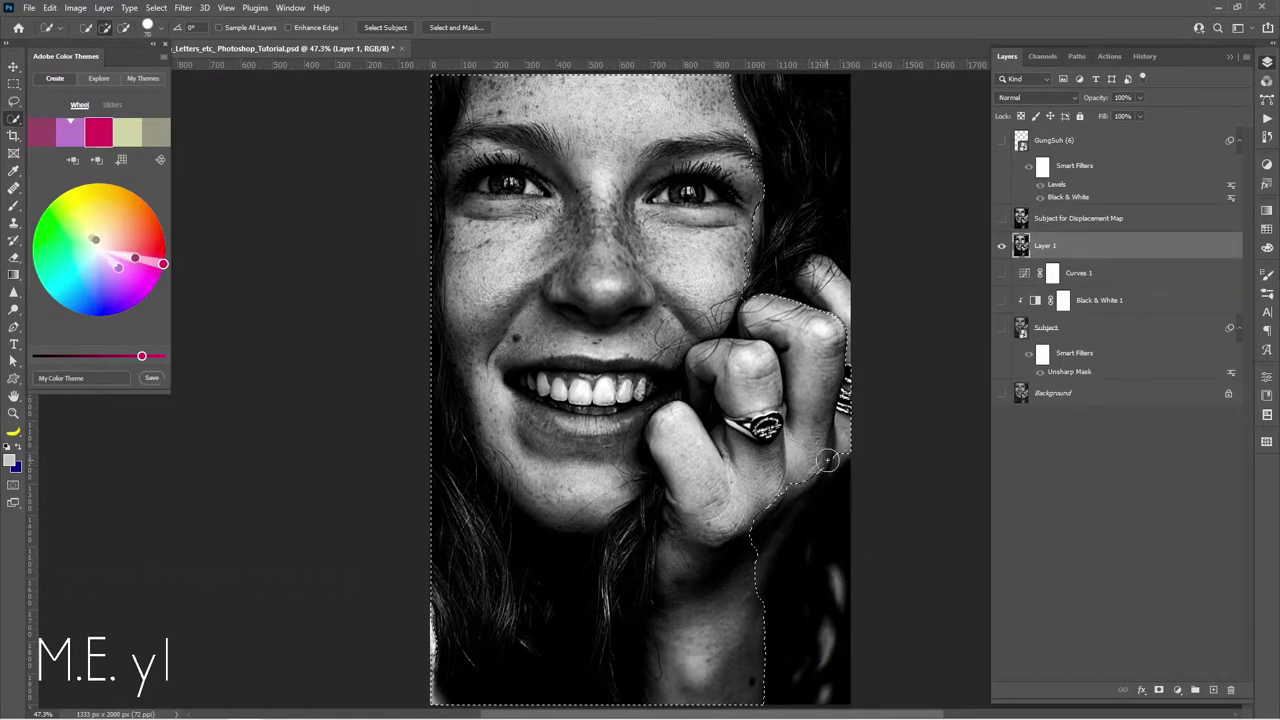
{"action": "mouse_move", "coordinate": [763, 571]}
{"action": "left_mouse_down"}
{"action": "mouse_move", "coordinate": [852, 505]}
{"action": "mouse_move", "coordinate": [854, 477]}
{"action": "left_mouse_up"}
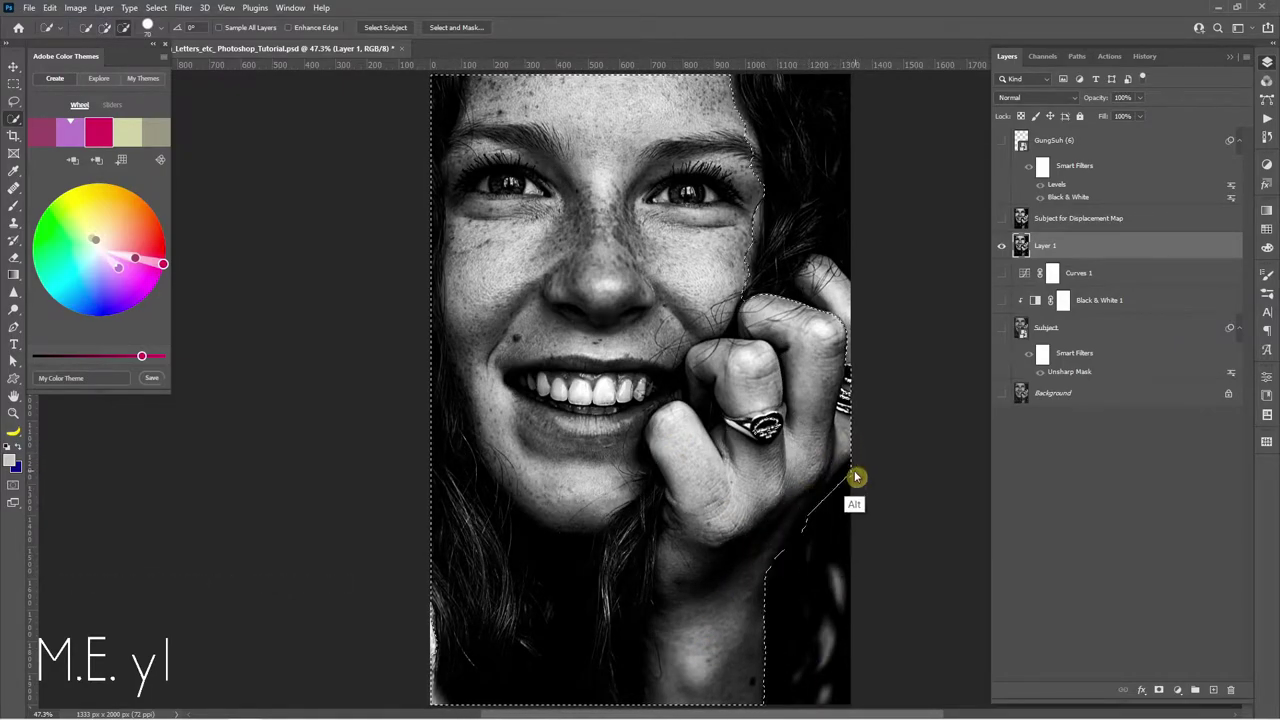
{"action": "left_click_drag", "start_coordinate": [429, 491], "coordinate": [541, 607]}
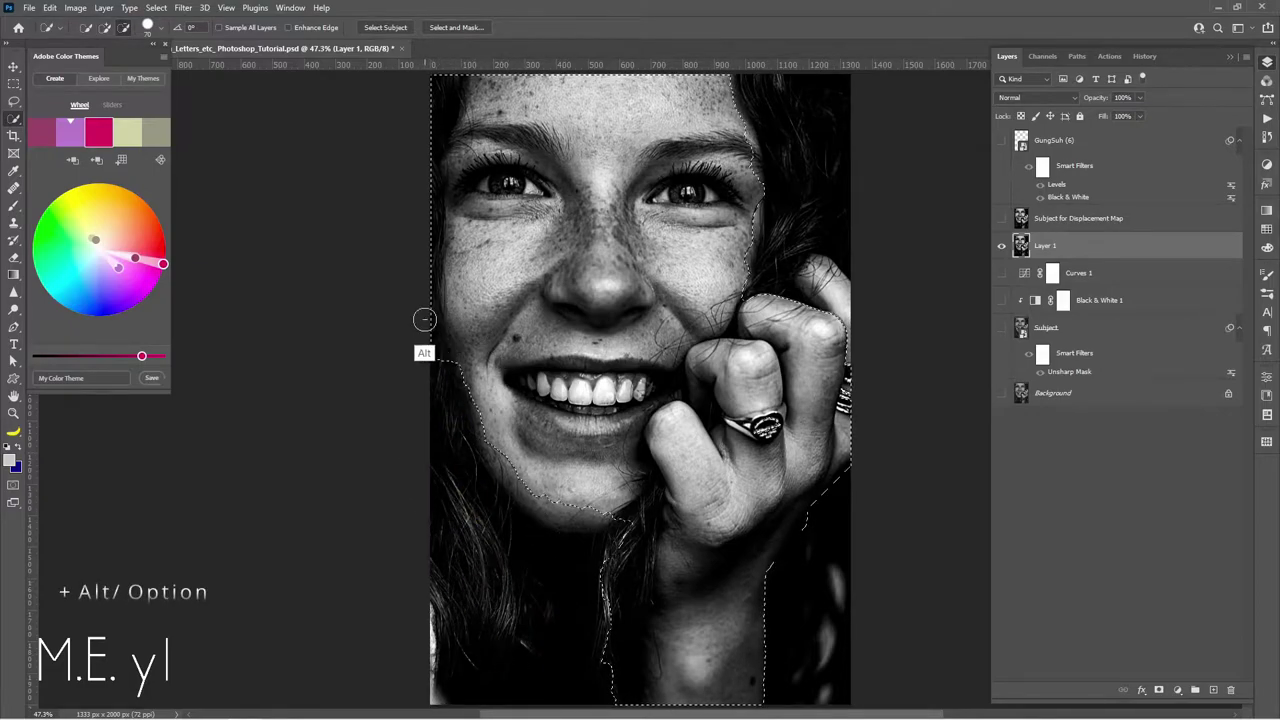
{"action": "left_click_drag", "start_coordinate": [423, 320], "coordinate": [488, 427]}
{"action": "left_click_drag", "start_coordinate": [436, 78], "coordinate": [425, 254]}
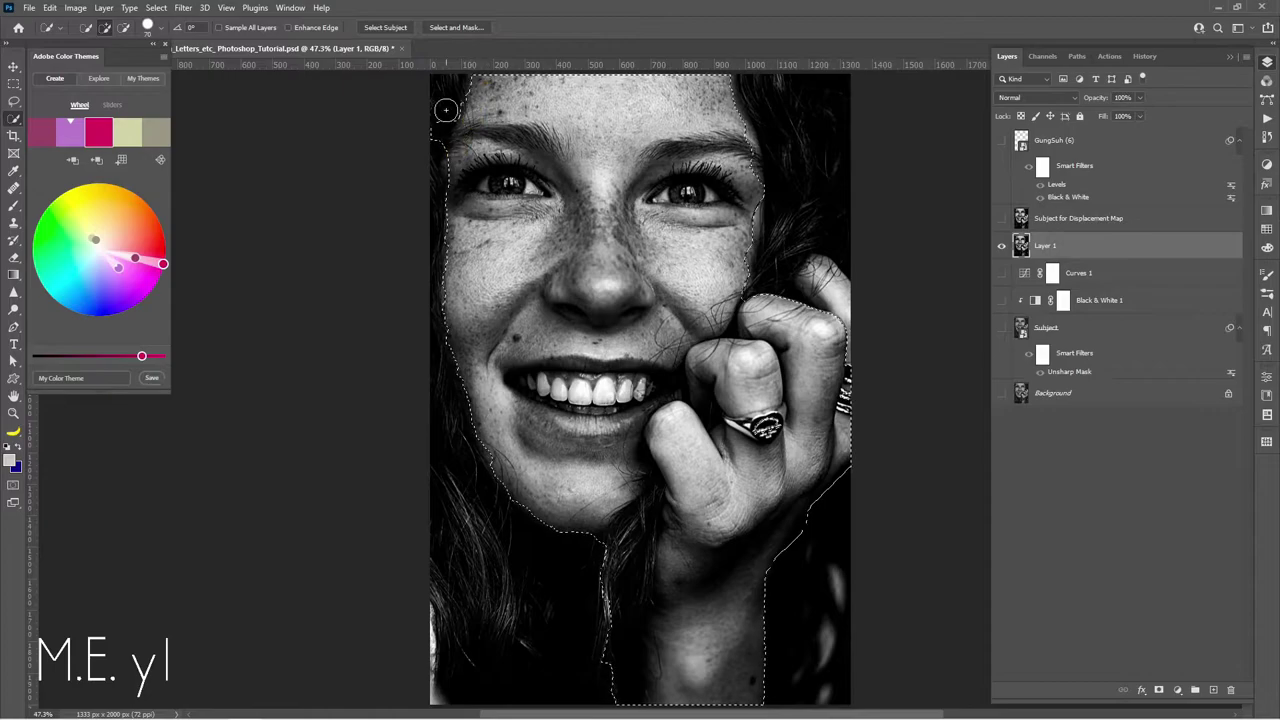
{"action": "left_click_drag", "start_coordinate": [731, 100], "coordinate": [758, 214]}
{"action": "left_click_drag", "start_coordinate": [843, 386], "coordinate": [805, 288]}
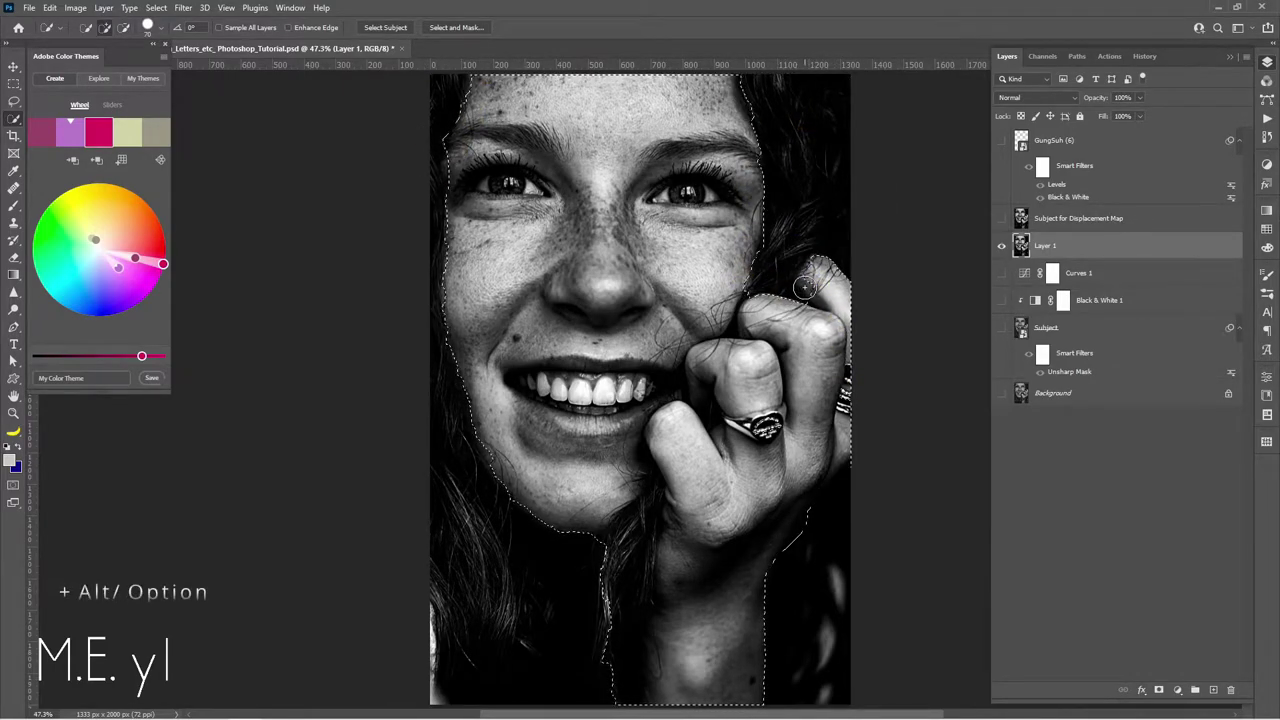
{"action": "left_click_drag", "start_coordinate": [805, 288], "coordinate": [834, 457]}
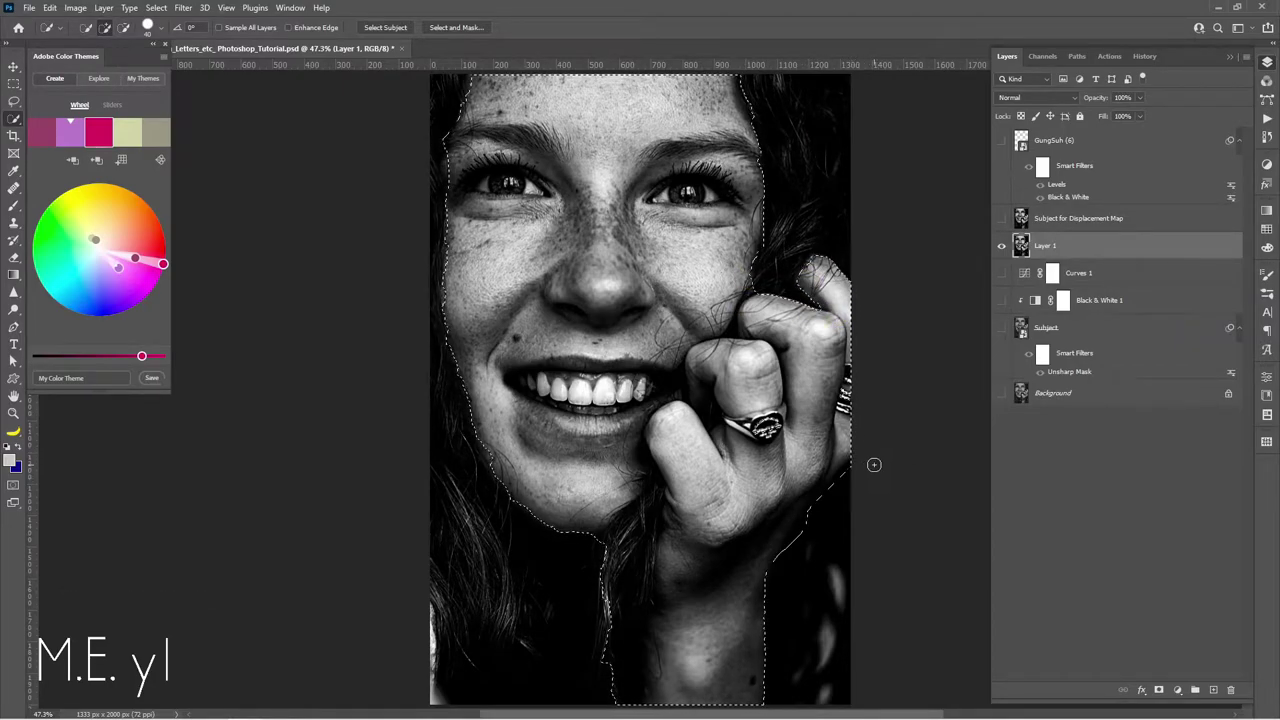
{"action": "left_click", "coordinate": [814, 523]}
{"action": "mouse_move", "coordinate": [623, 606]}
{"action": "left_mouse_down"}
{"action": "mouse_move", "coordinate": [667, 611]}
{"action": "mouse_move", "coordinate": [608, 617]}
{"action": "left_mouse_up"}
{"action": "left_click", "coordinate": [457, 316]}
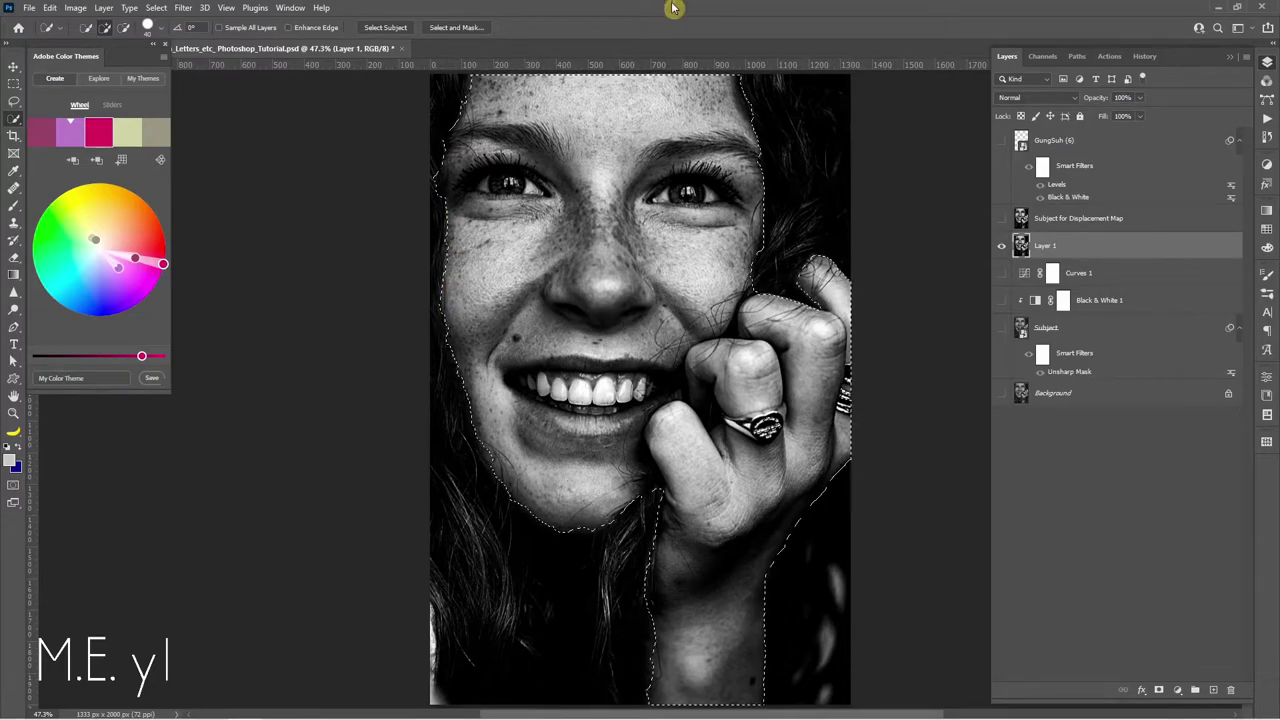
In Select and Mask, refine the chin, neck and jaw edges with a 4 px radius
{"action": "left_click", "coordinate": [457, 27]}
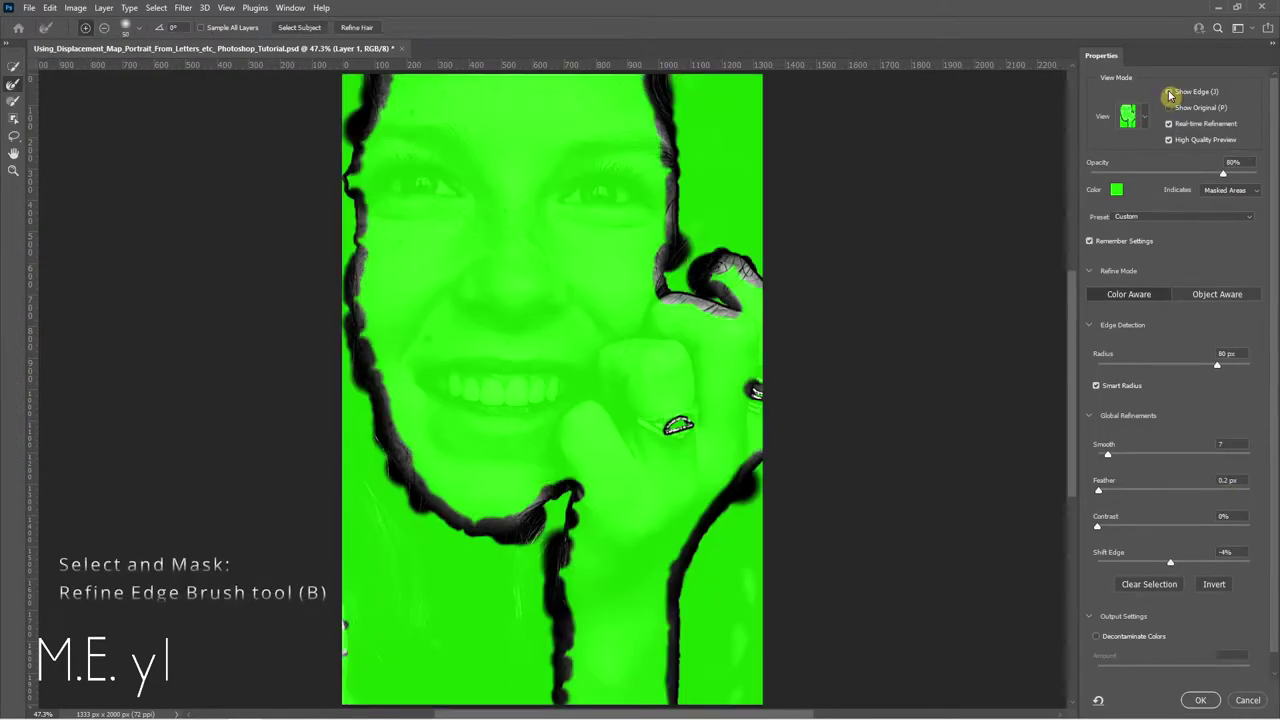
{"action": "left_click", "coordinate": [1170, 94]}
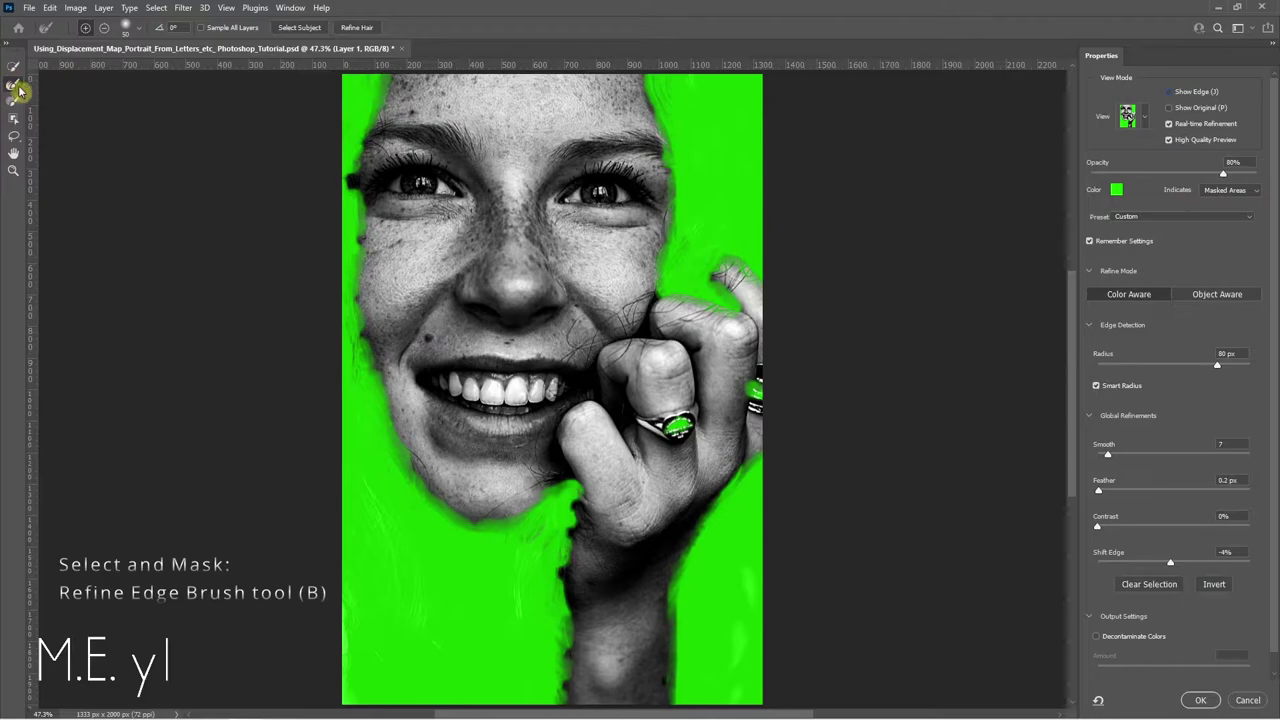
{"action": "left_click_drag", "start_coordinate": [585, 487], "coordinate": [563, 694]}
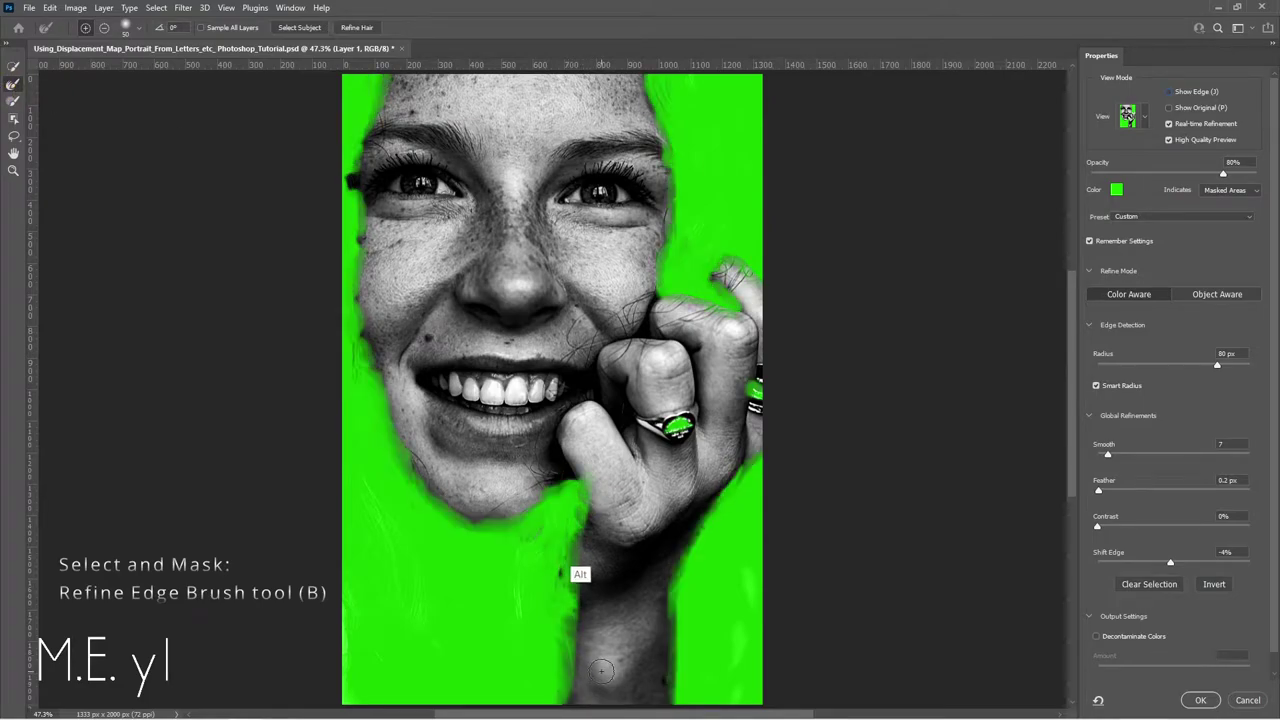
{"action": "left_click_drag", "start_coordinate": [573, 564], "coordinate": [563, 691]}
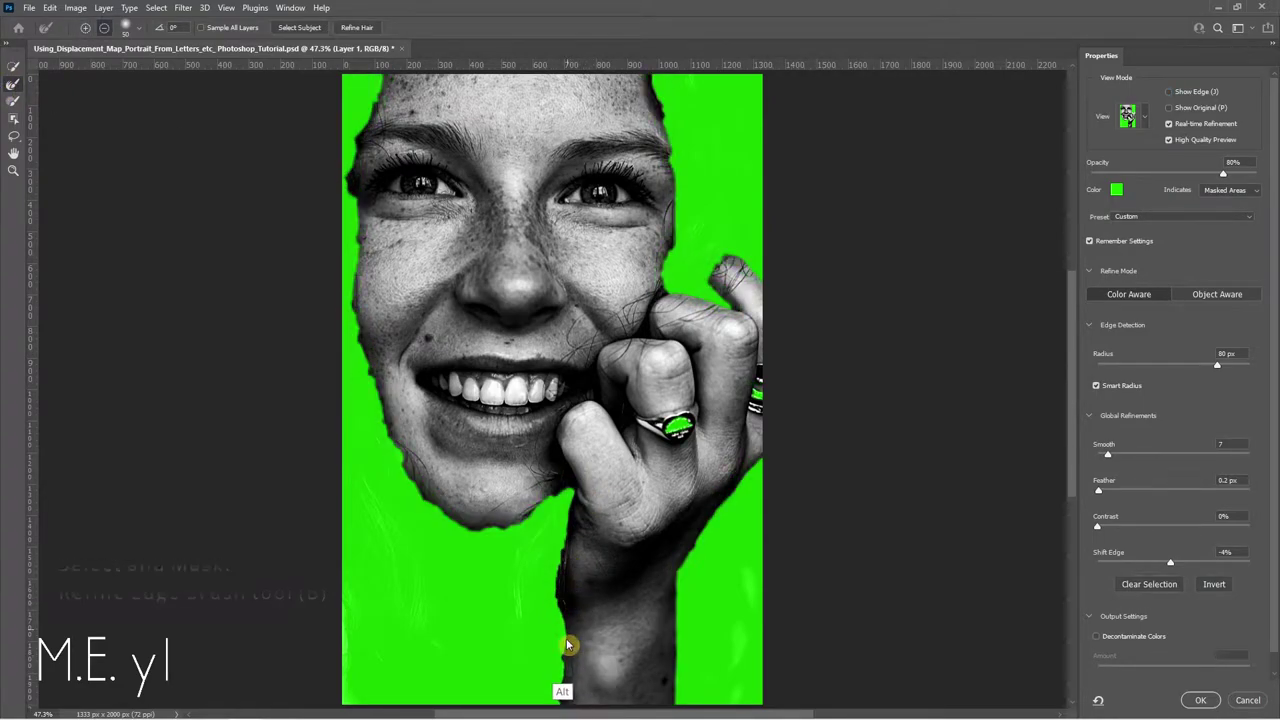
{"action": "left_click_drag", "start_coordinate": [1217, 365], "coordinate": [1127, 368]}
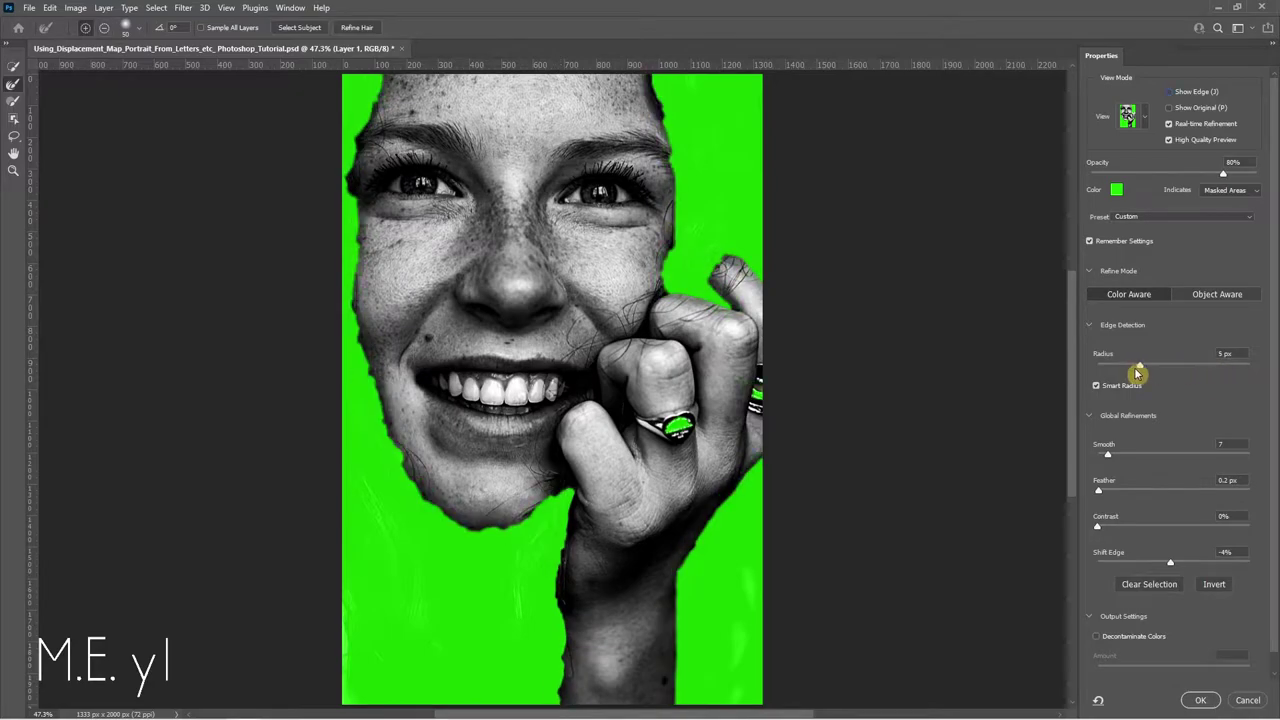
{"action": "left_click_drag", "start_coordinate": [543, 500], "coordinate": [485, 522]}
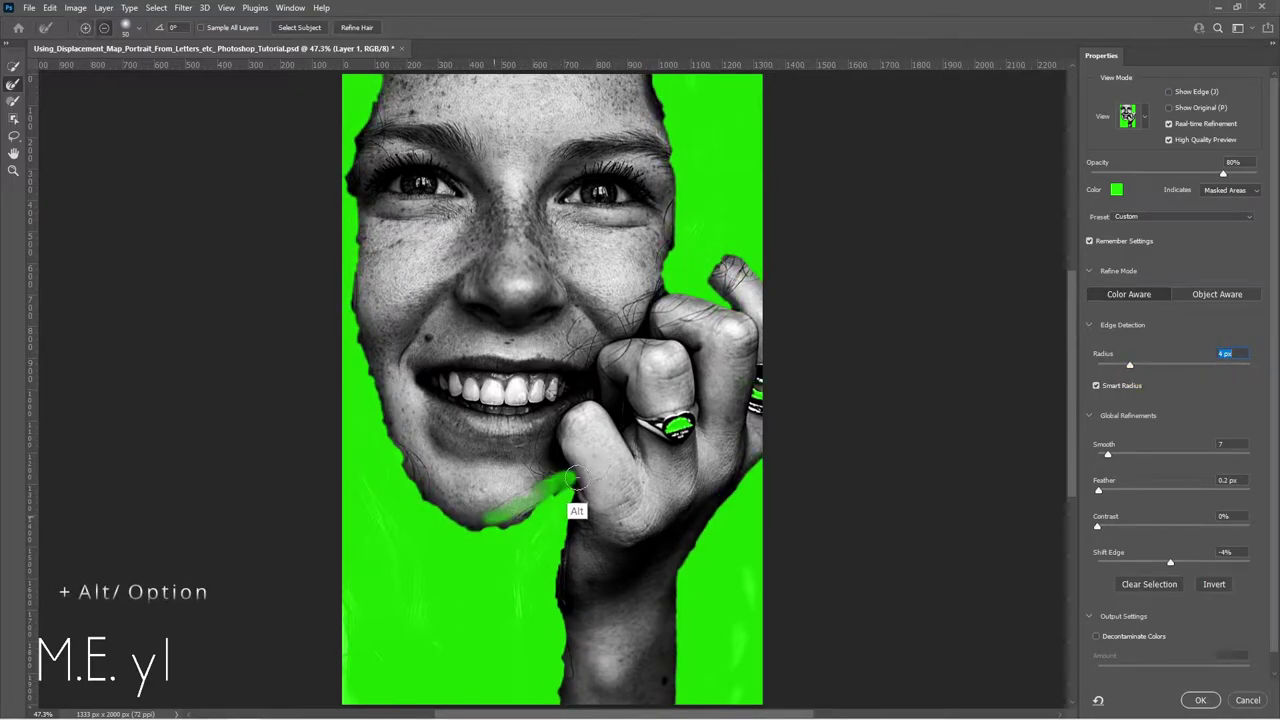
{"action": "left_click_drag", "start_coordinate": [570, 480], "coordinate": [578, 510]}
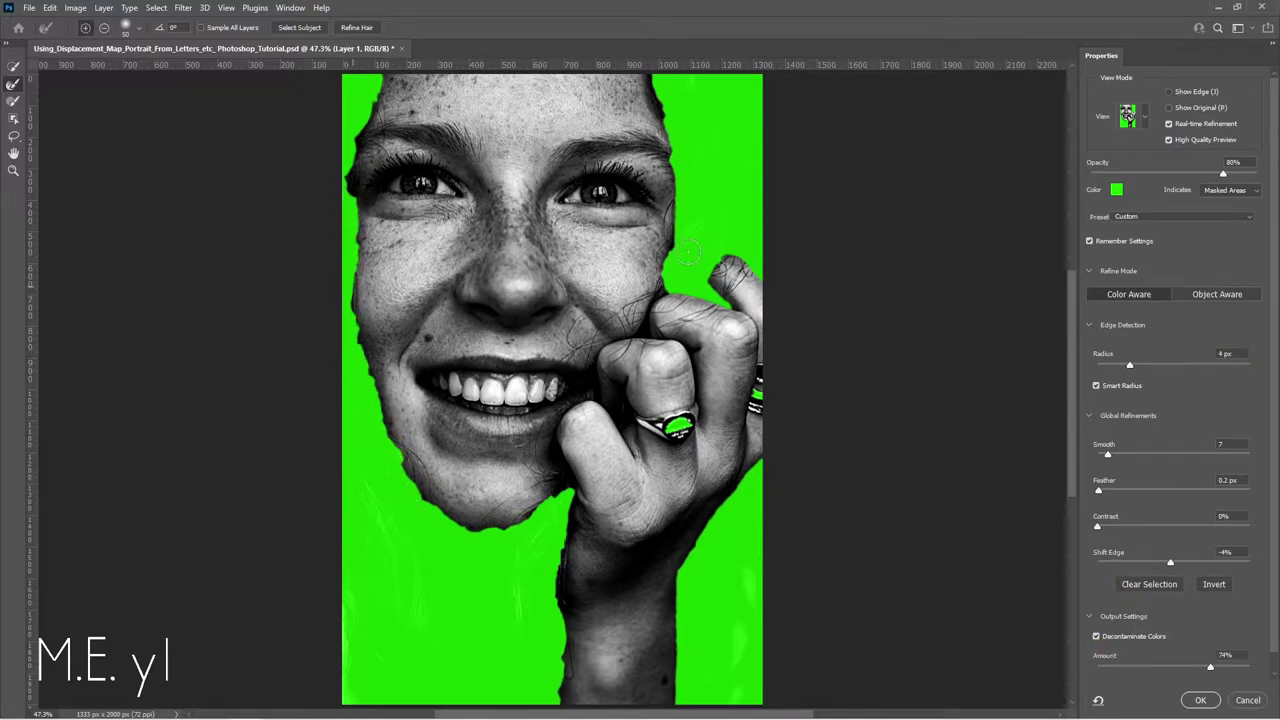
Restore the fingertip, ring, hand edge and wrist into the selection
{"action": "left_click_drag", "start_coordinate": [731, 337], "coordinate": [723, 283]}
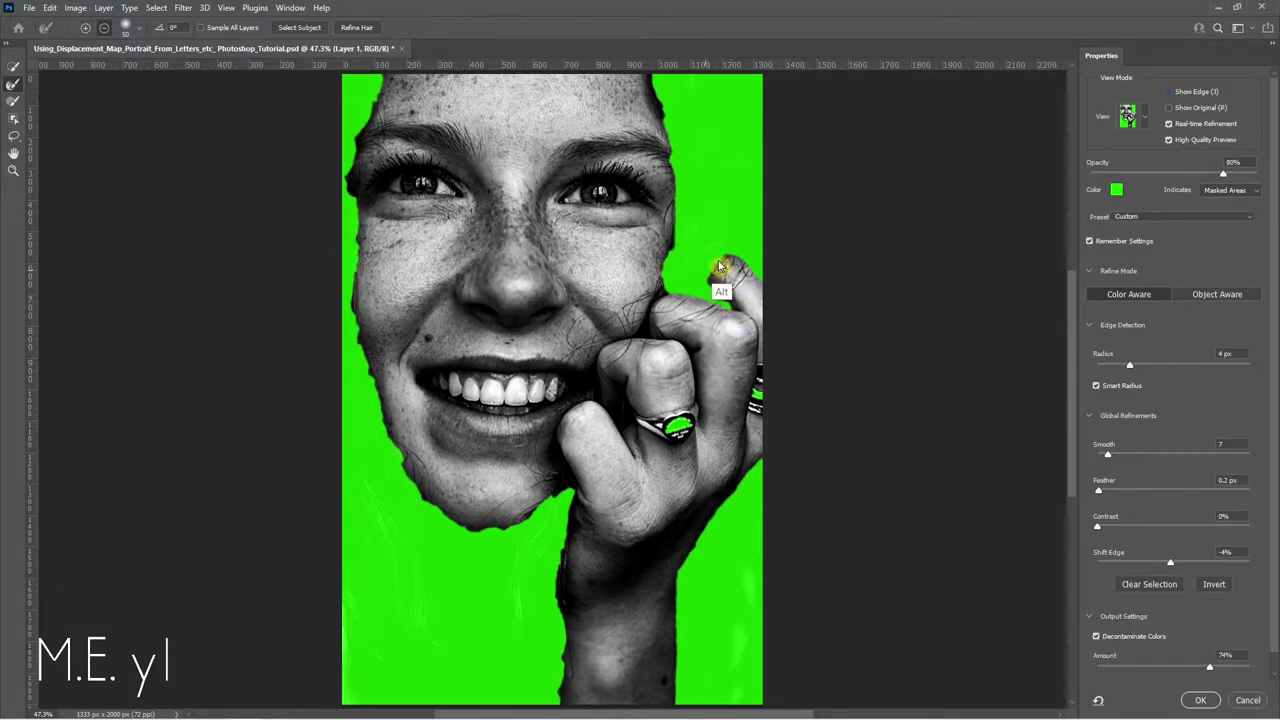
{"action": "key", "text": "b"}
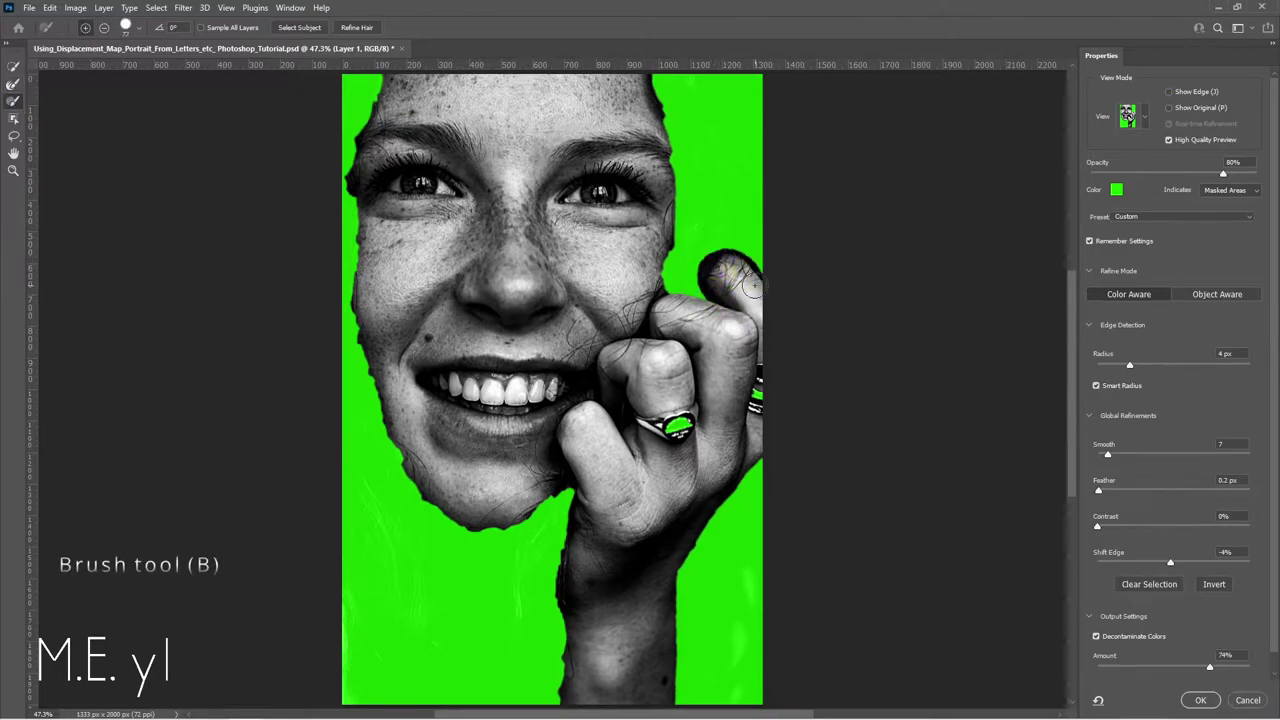
{"action": "left_click_drag", "start_coordinate": [728, 270], "coordinate": [730, 292]}
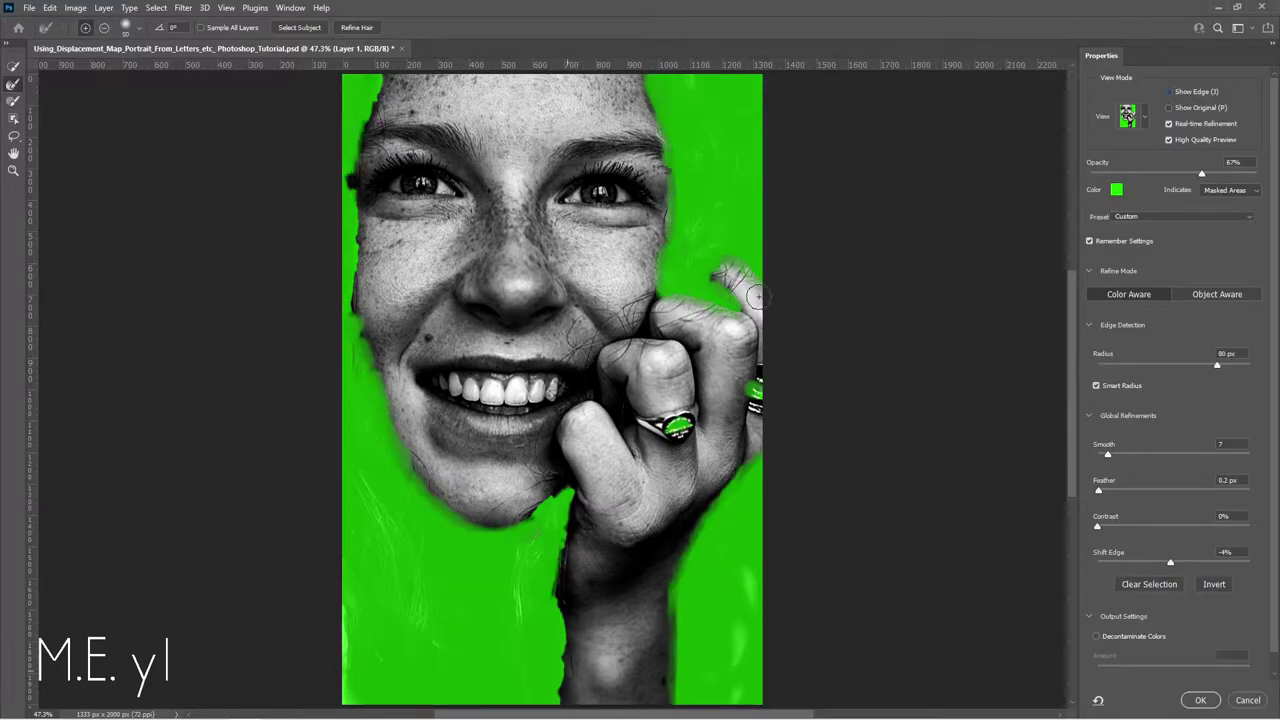
{"action": "left_click_drag", "start_coordinate": [754, 296], "coordinate": [735, 280]}
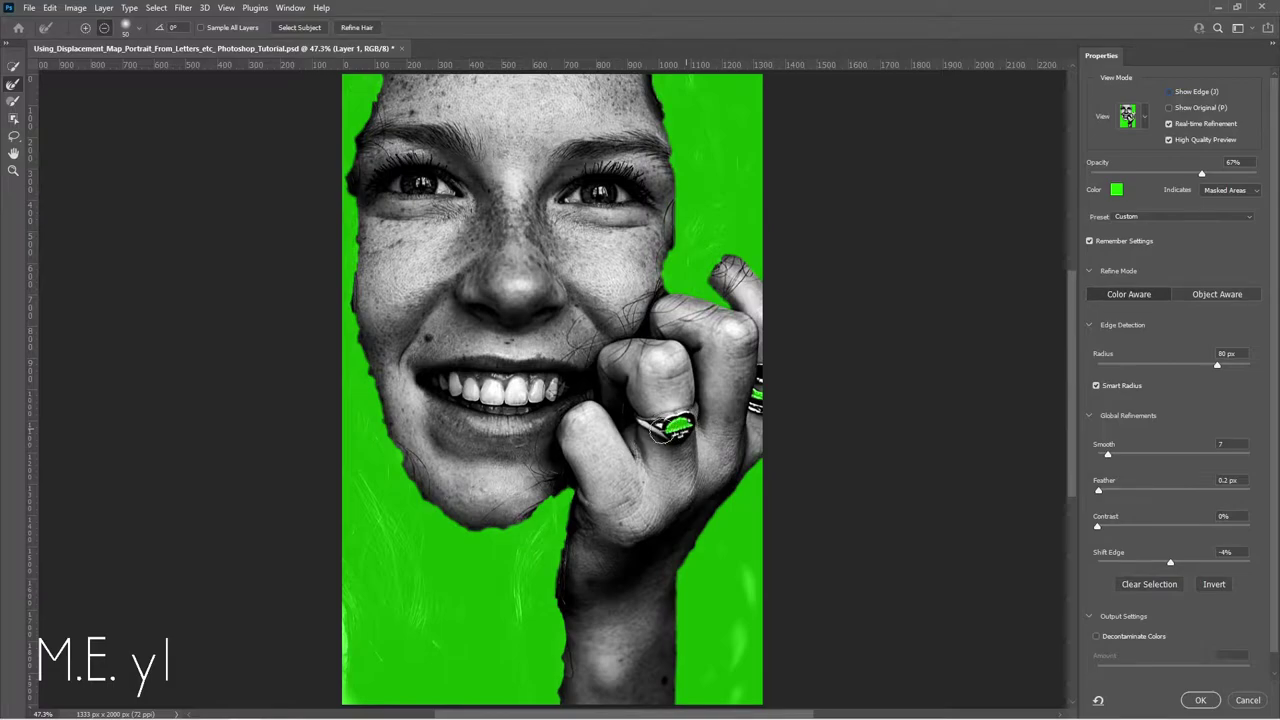
{"action": "left_click", "coordinate": [13, 101]}
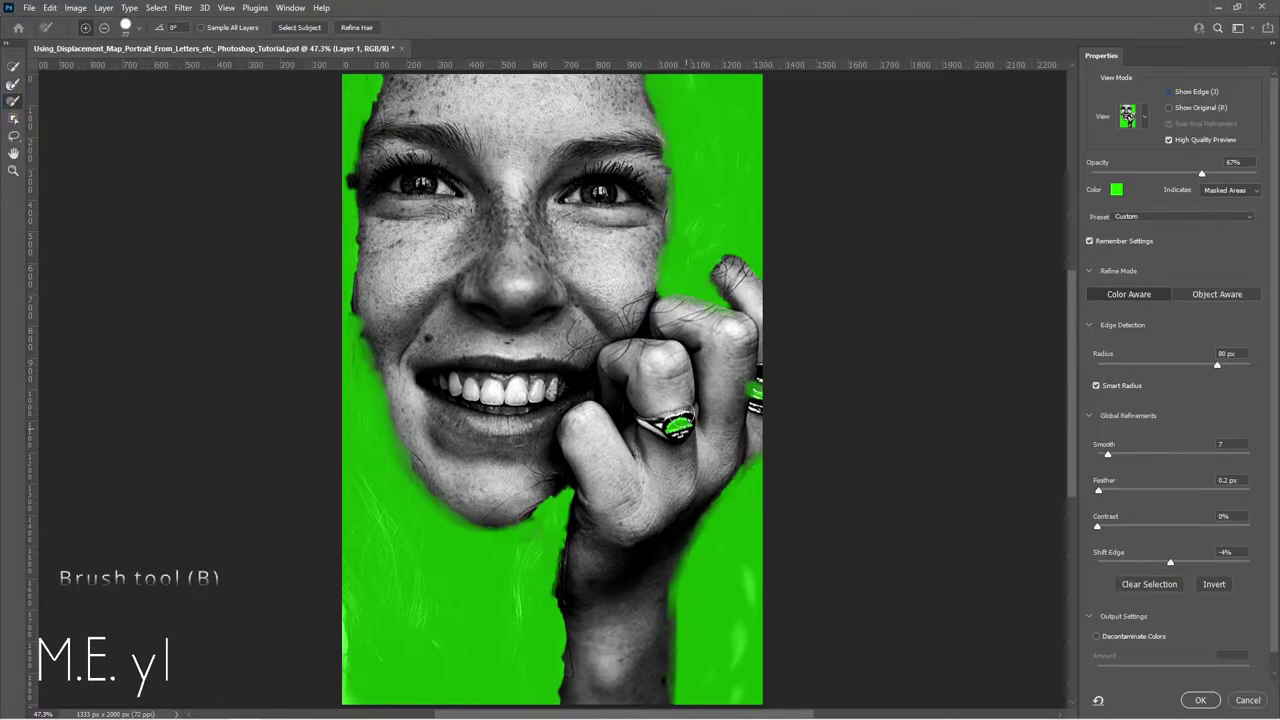
{"action": "left_click_drag", "start_coordinate": [685, 427], "coordinate": [695, 435]}
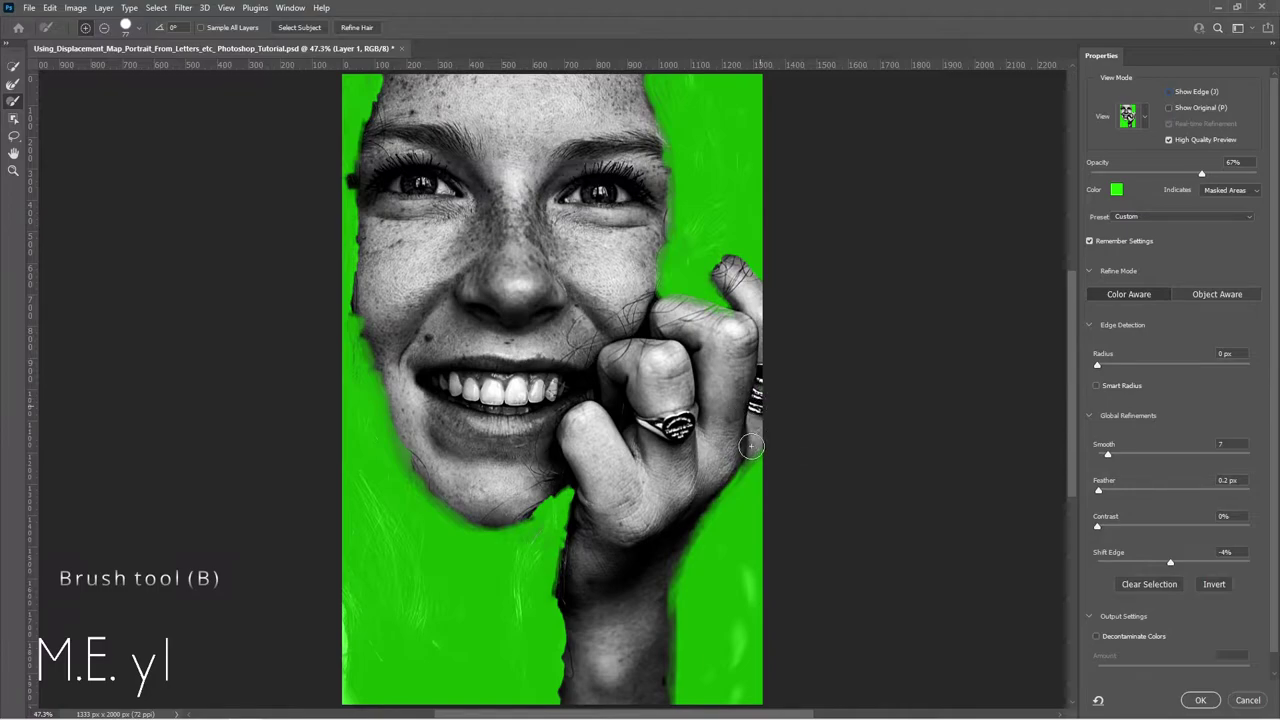
{"action": "left_click_drag", "start_coordinate": [728, 480], "coordinate": [709, 502]}
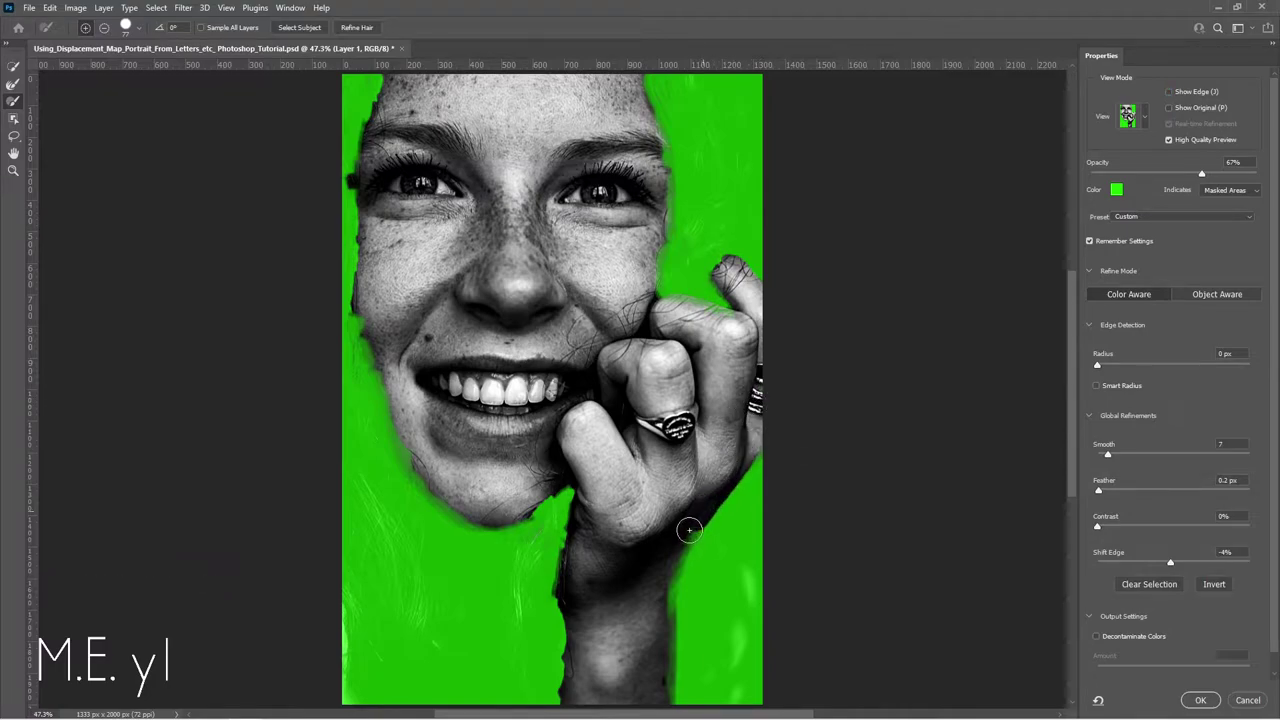
{"action": "left_click_drag", "start_coordinate": [674, 562], "coordinate": [665, 593]}
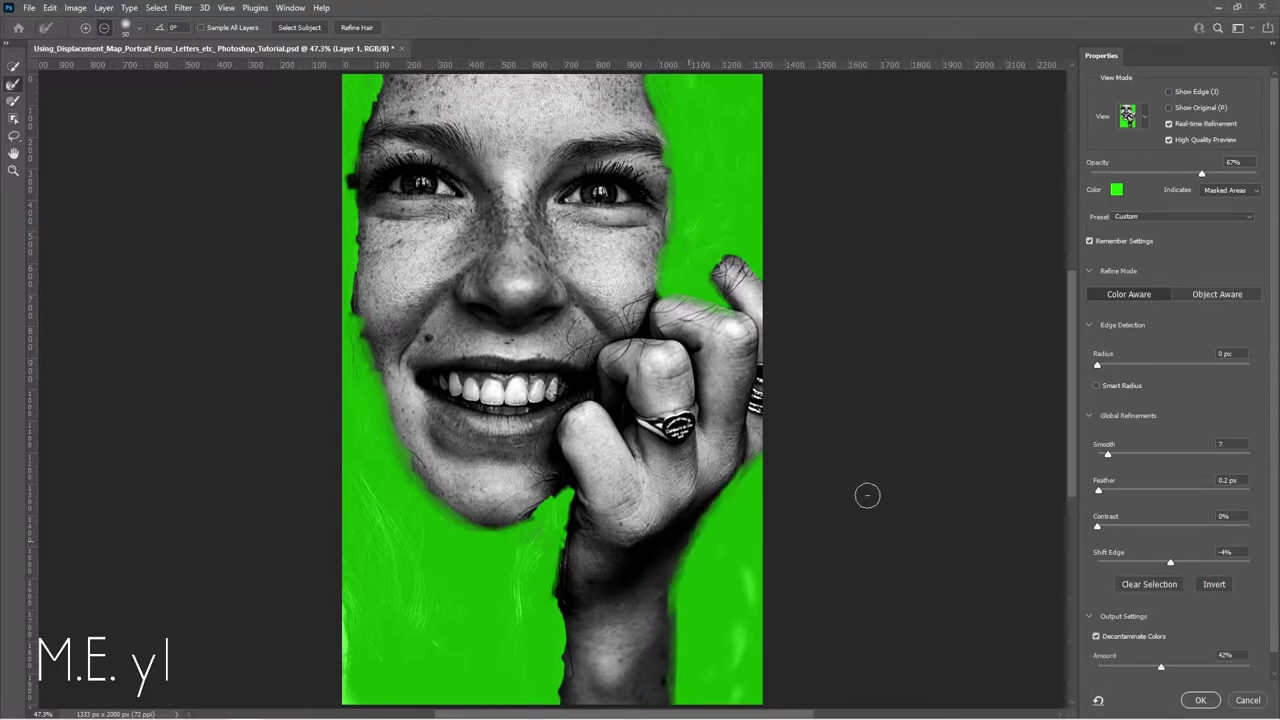
Turn off Decontaminate Colors and output the refined mask as a new masked layer
{"action": "left_click", "coordinate": [1097, 638]}
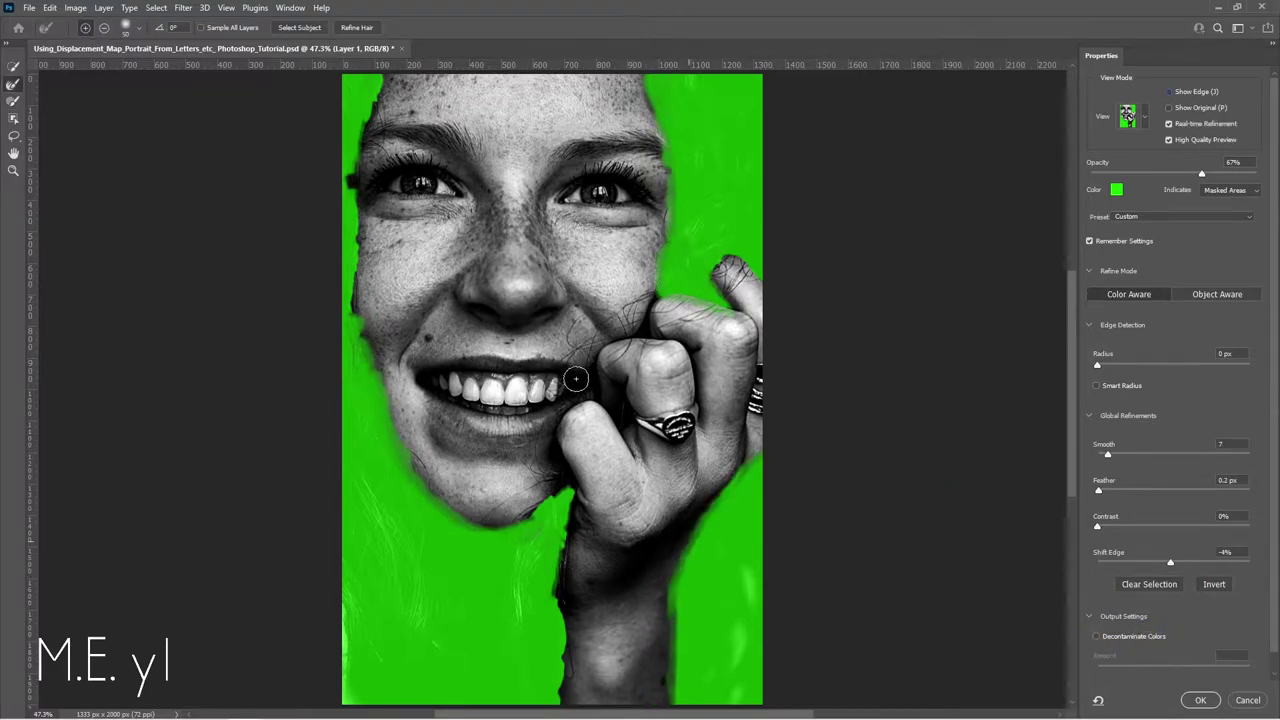
{"action": "left_click", "coordinate": [1197, 701]}
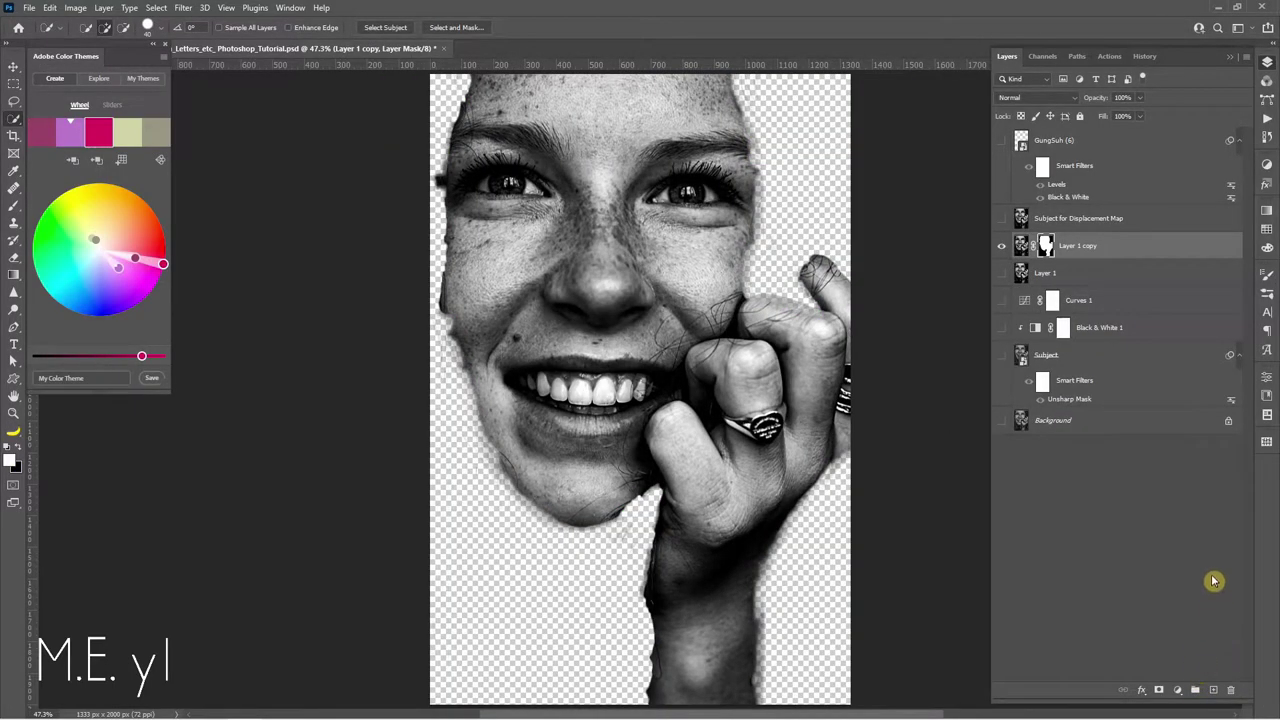
{"action": "left_click", "coordinate": [1116, 278]}
Add a black Solid Color fill layer
{"action": "left_click", "coordinate": [1180, 690]}
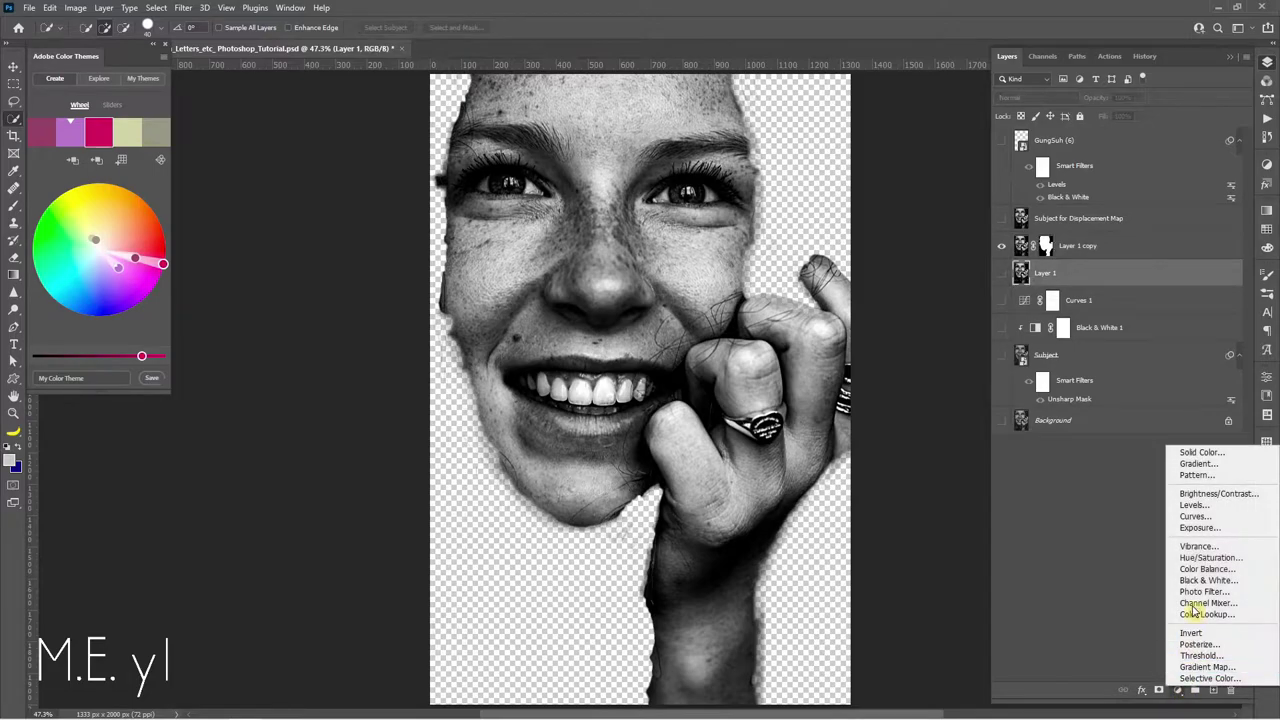
{"action": "left_click", "coordinate": [1215, 451]}
{"action": "left_click_drag", "start_coordinate": [871, 548], "coordinate": [789, 592]}
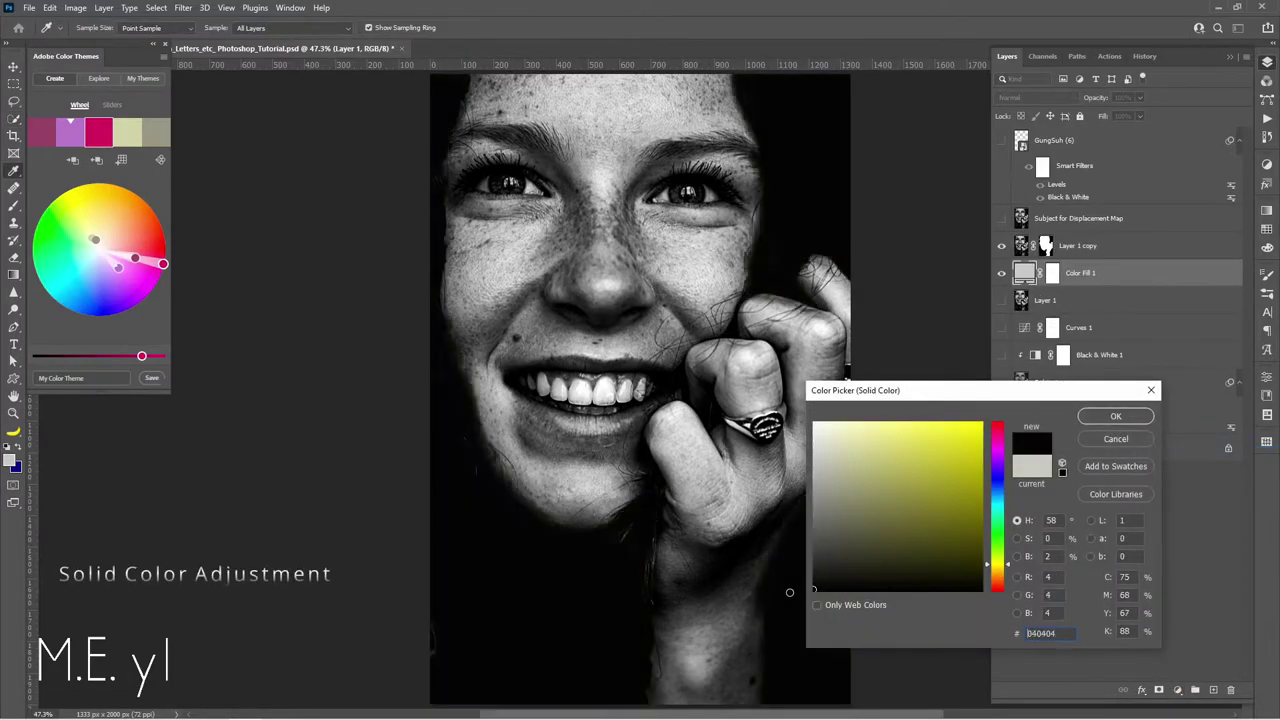
{"action": "left_click", "coordinate": [1098, 422]}
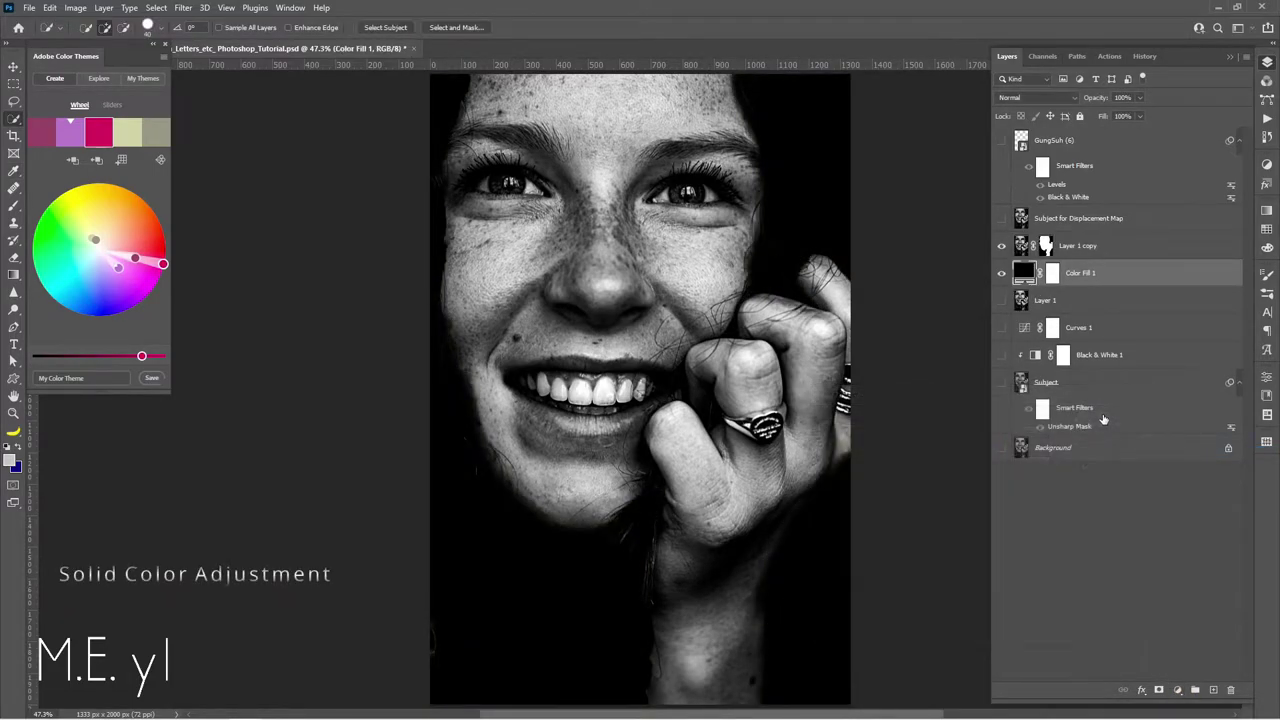
Show GungSuh (6), group it as 'Text', and move it below Subject for Displacement Map
{"action": "left_click", "coordinate": [1090, 139]}
{"action": "left_click", "coordinate": [1001, 140]}
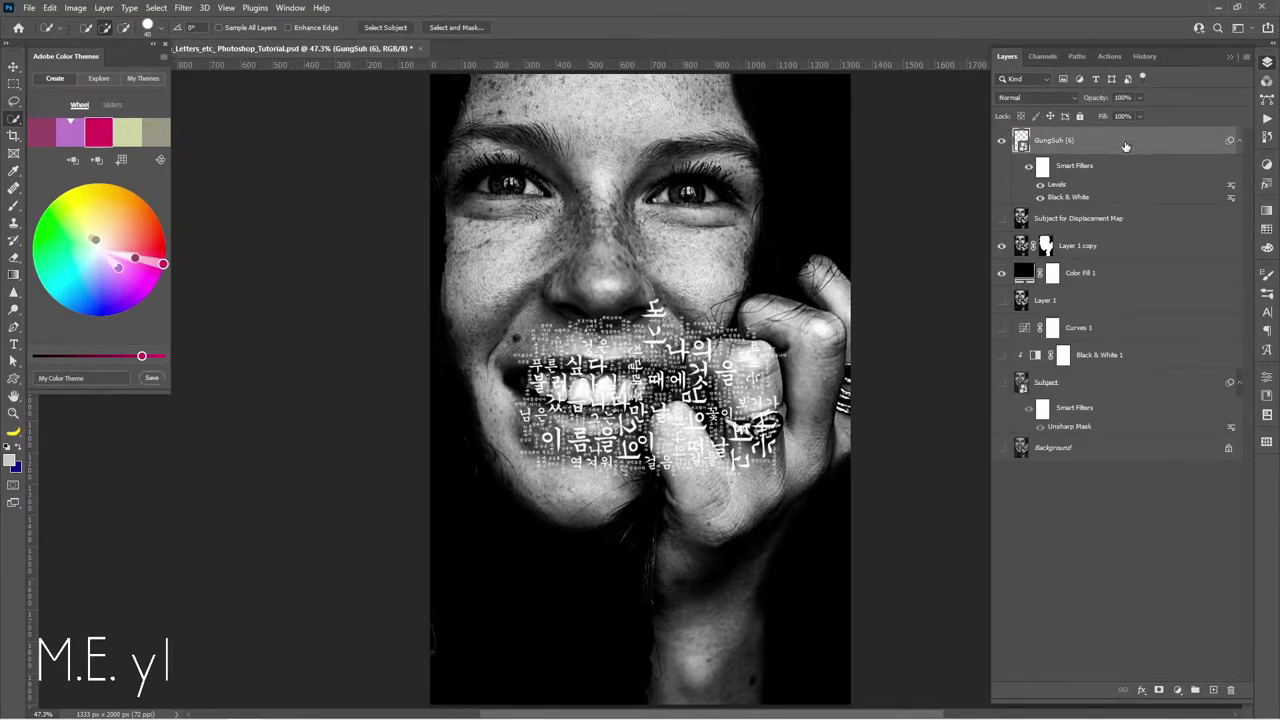
{"action": "key", "text": "ctrl+g"}
{"action": "double_click", "coordinate": [1048, 135]}
{"action": "type", "text": "Text"}
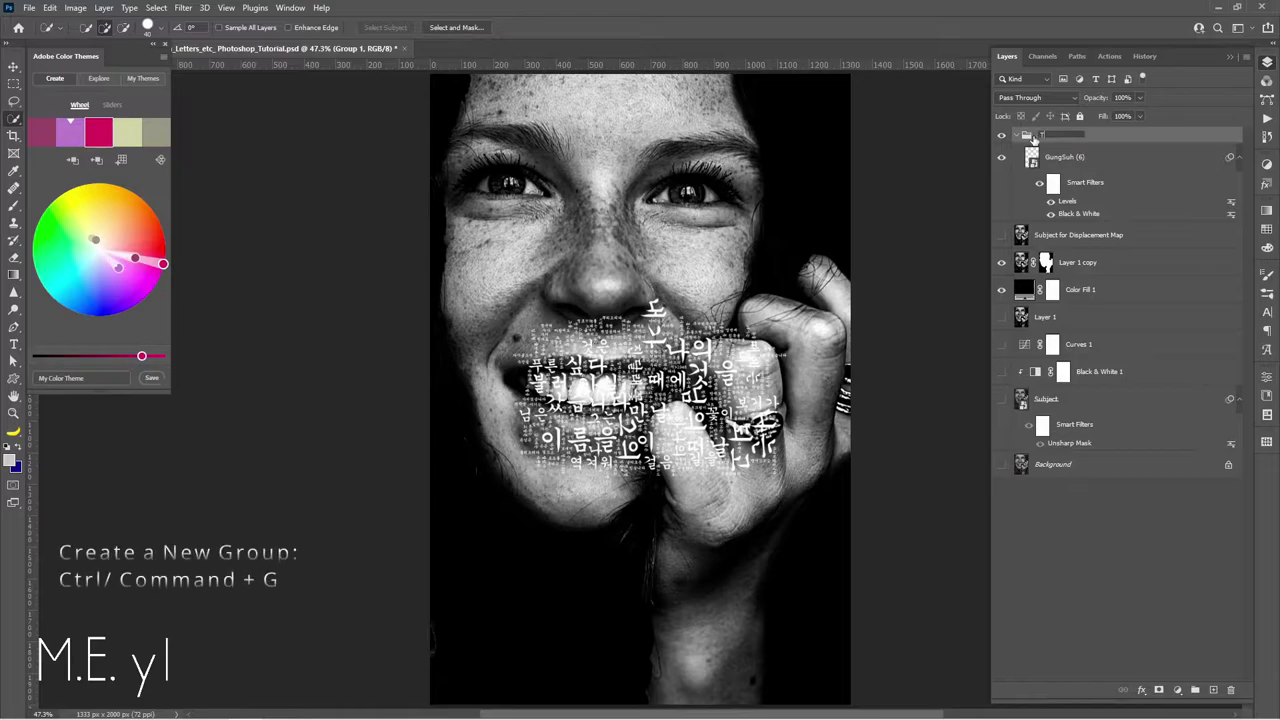
{"action": "key", "text": "Return"}
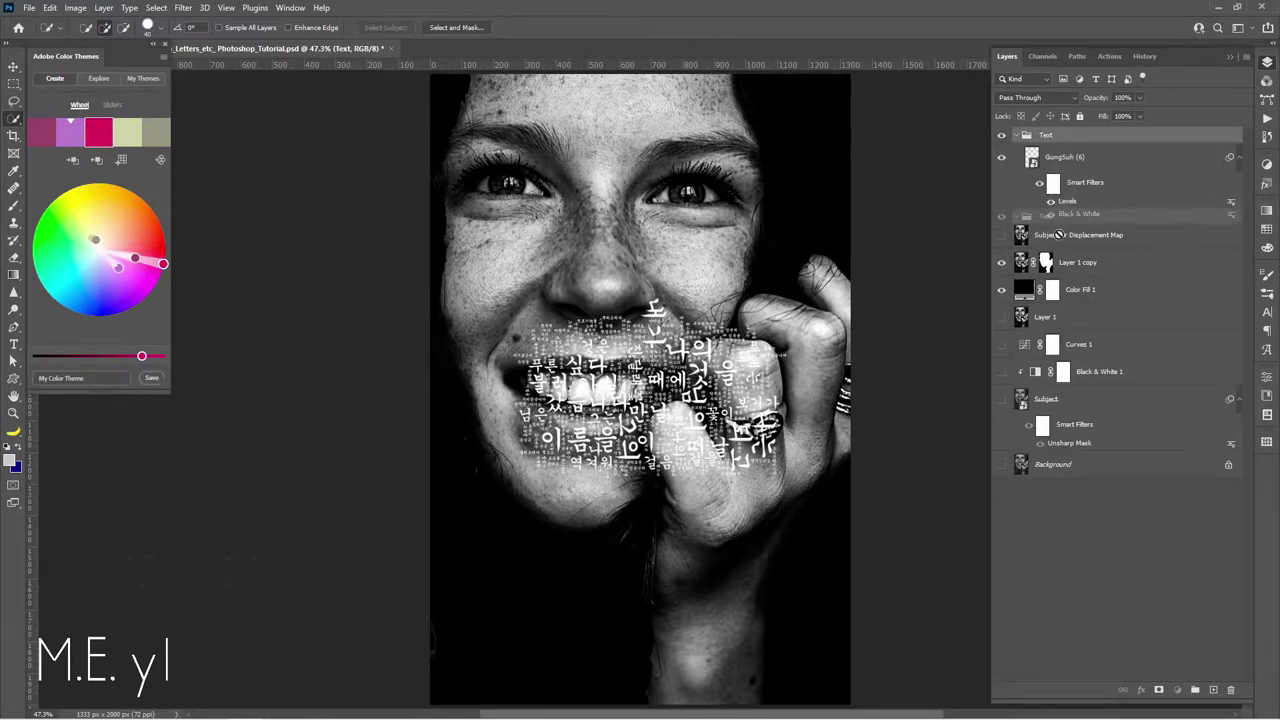
{"action": "left_click_drag", "start_coordinate": [1066, 139], "coordinate": [1060, 248]}
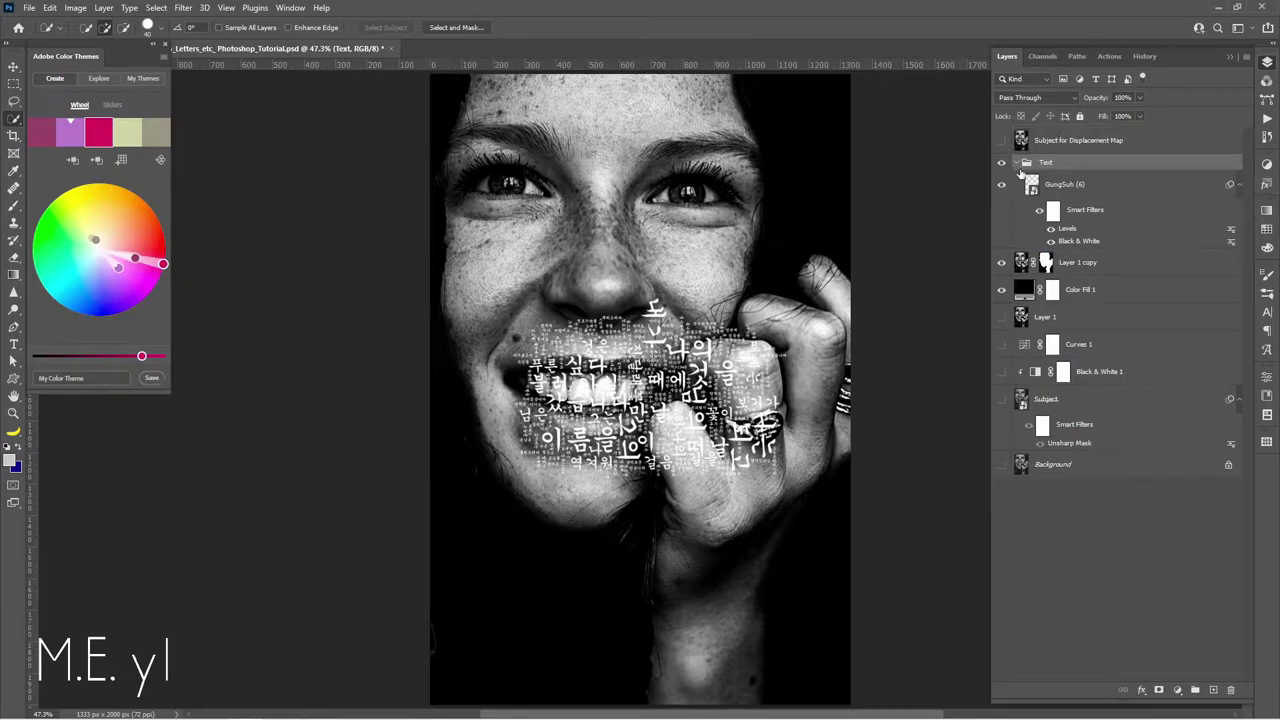
{"action": "left_click", "coordinate": [1170, 189]}
Add a drop shadow to GungSuh (6) with distance 4 and spread 21
{"action": "right_click", "coordinate": [1152, 188]}
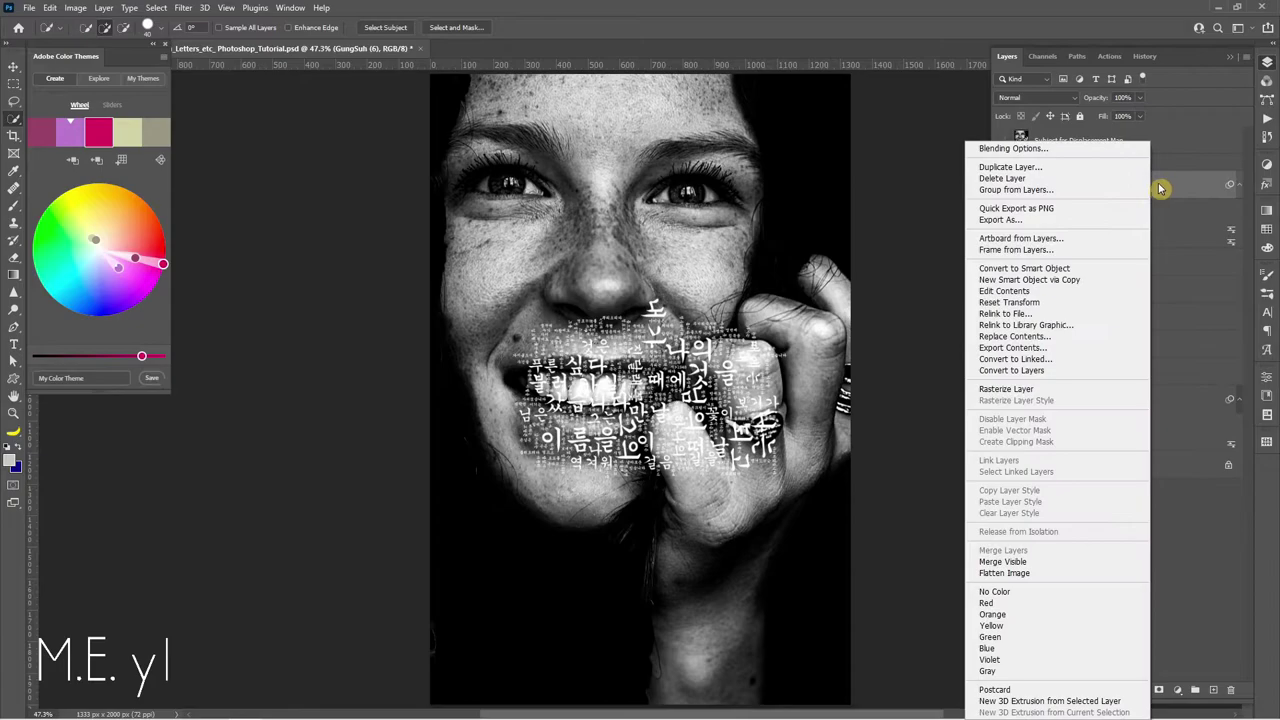
{"action": "left_click", "coordinate": [1104, 148]}
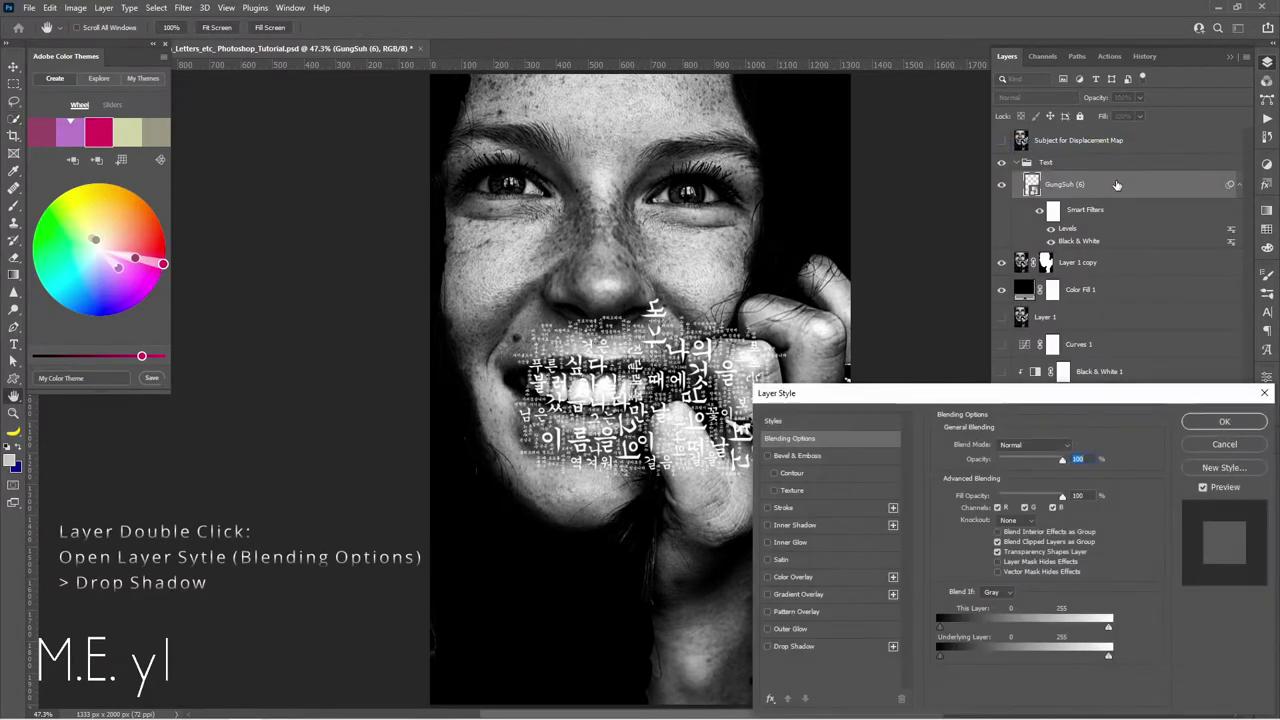
{"action": "left_click", "coordinate": [768, 648]}
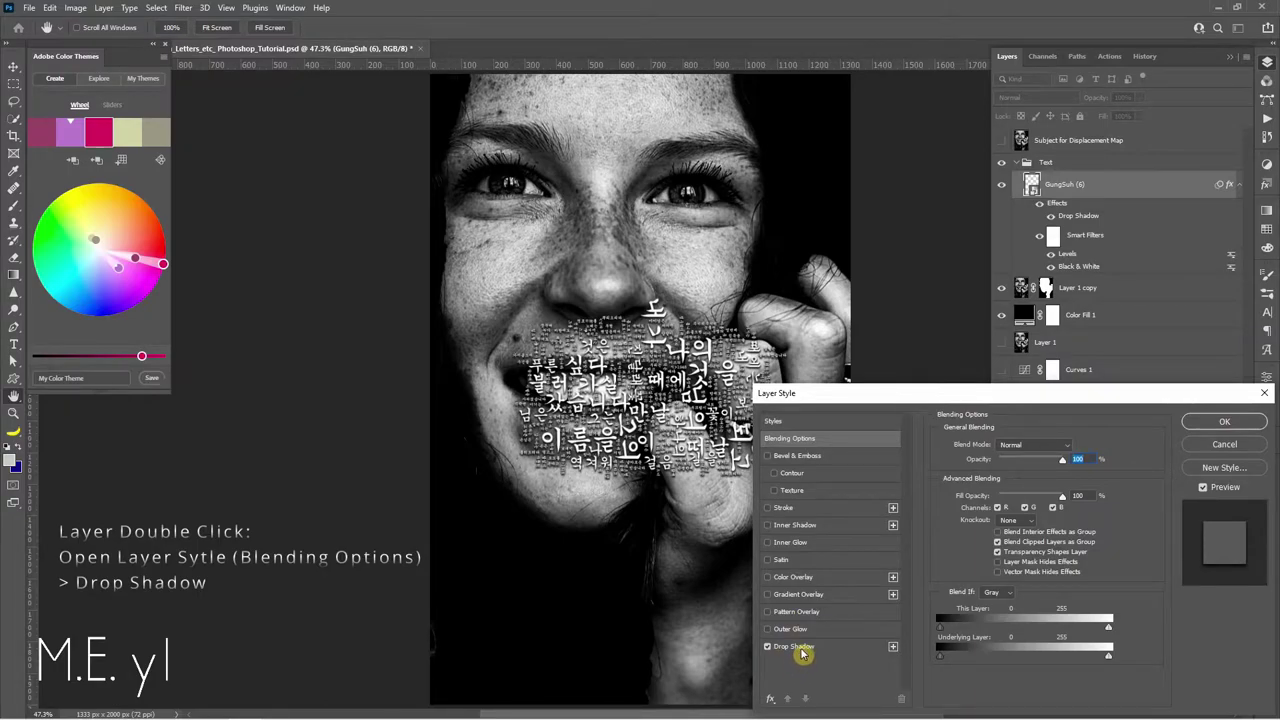
{"action": "left_click", "coordinate": [808, 652]}
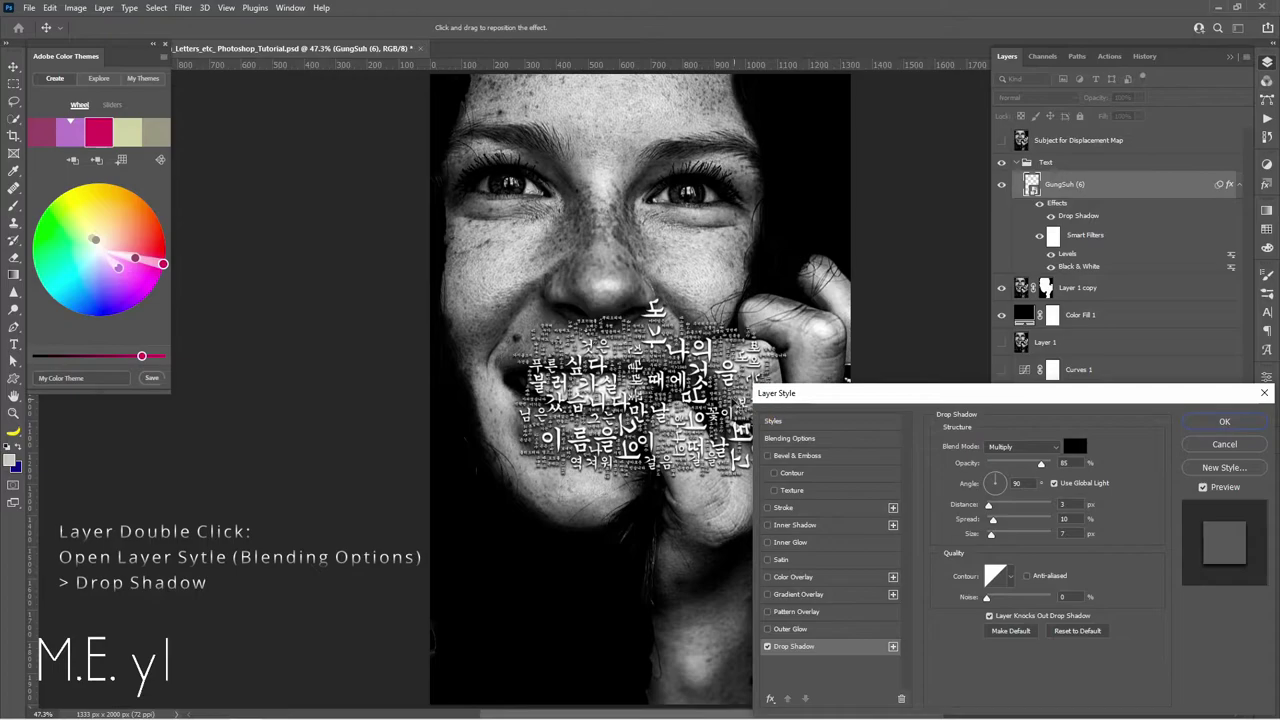
{"action": "key", "text": "ctrl"}
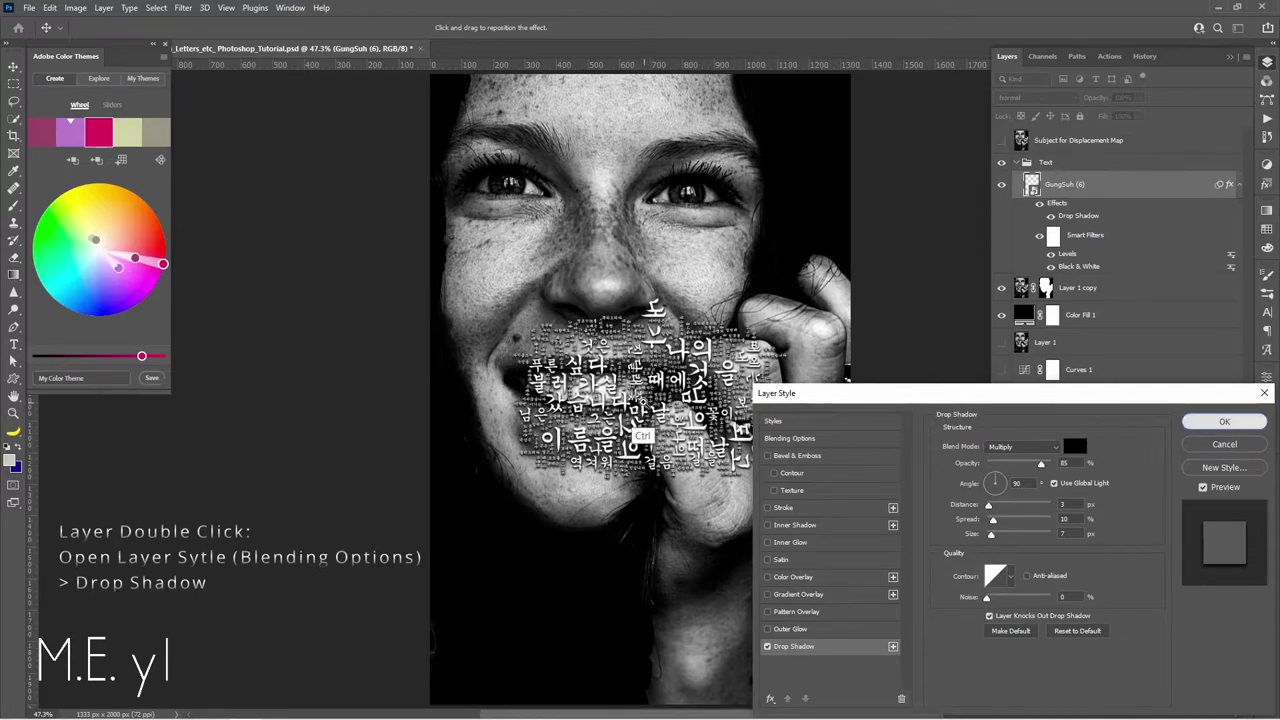
{"action": "mouse_move", "coordinate": [634, 434]}
{"action": "left_mouse_down"}
{"action": "mouse_move", "coordinate": [680, 478]}
{"action": "mouse_move", "coordinate": [470, 395]}
{"action": "left_mouse_up"}
{"action": "left_click", "coordinate": [993, 510]}
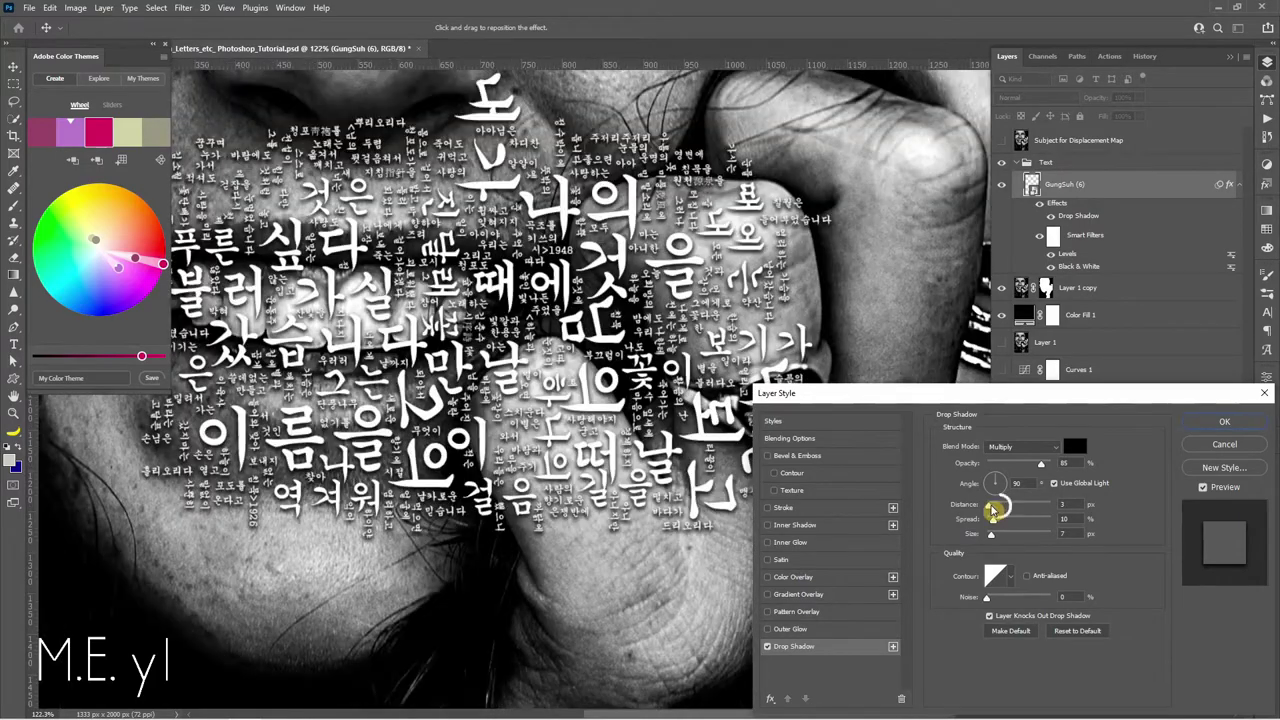
{"action": "mouse_move", "coordinate": [993, 510]}
{"action": "left_mouse_down"}
{"action": "mouse_move", "coordinate": [989, 534]}
{"action": "mouse_move", "coordinate": [1008, 531]}
{"action": "mouse_move", "coordinate": [995, 527]}
{"action": "left_mouse_up"}
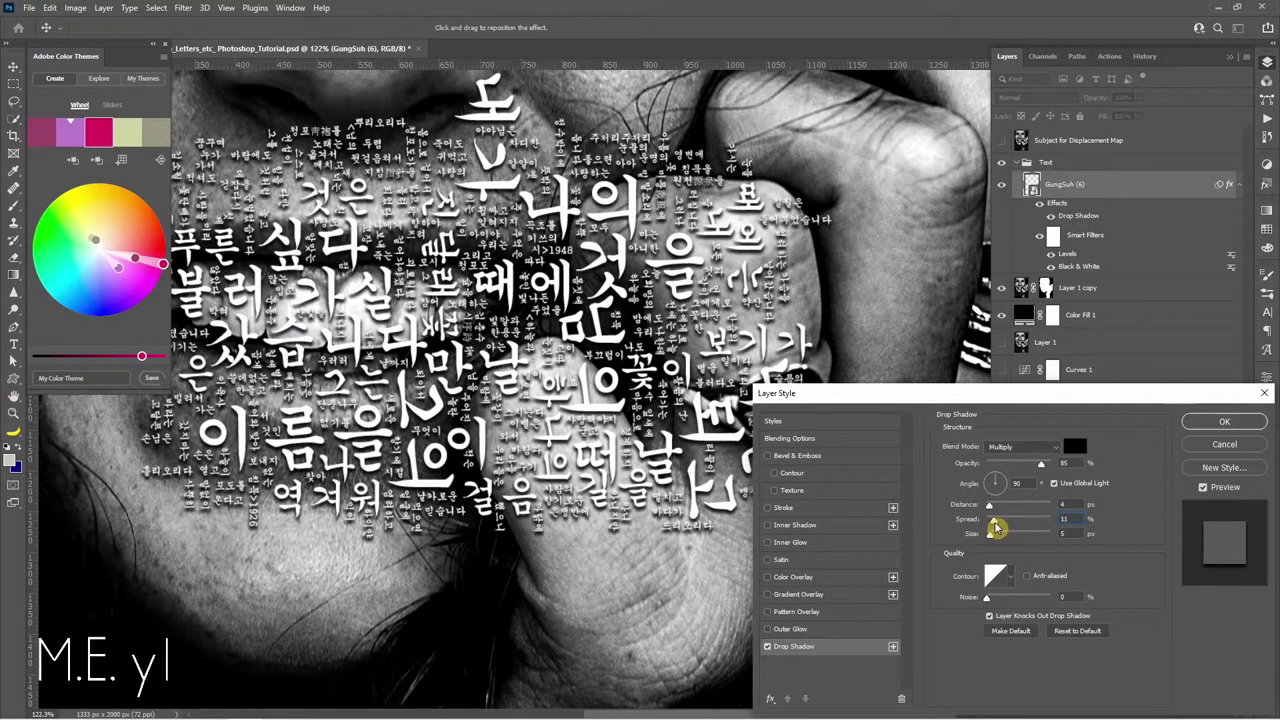
{"action": "left_click_drag", "start_coordinate": [995, 527], "coordinate": [999, 521]}
{"action": "left_click", "coordinate": [1201, 424]}
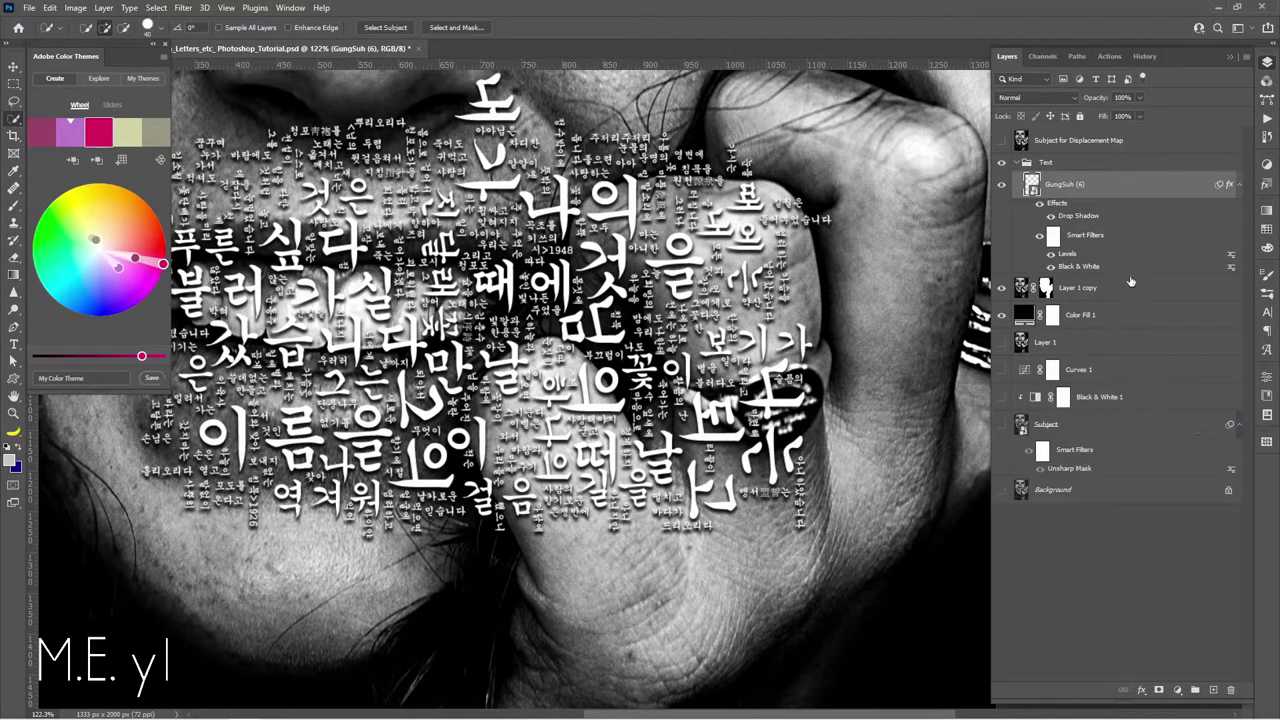
Select the GungSuh (6) layer and fit the whole image on screen
{"action": "left_click", "coordinate": [1020, 164]}
{"action": "left_click", "coordinate": [1070, 184]}
{"action": "key", "text": "ctrl+0"}
{"action": "key", "text": "m"}
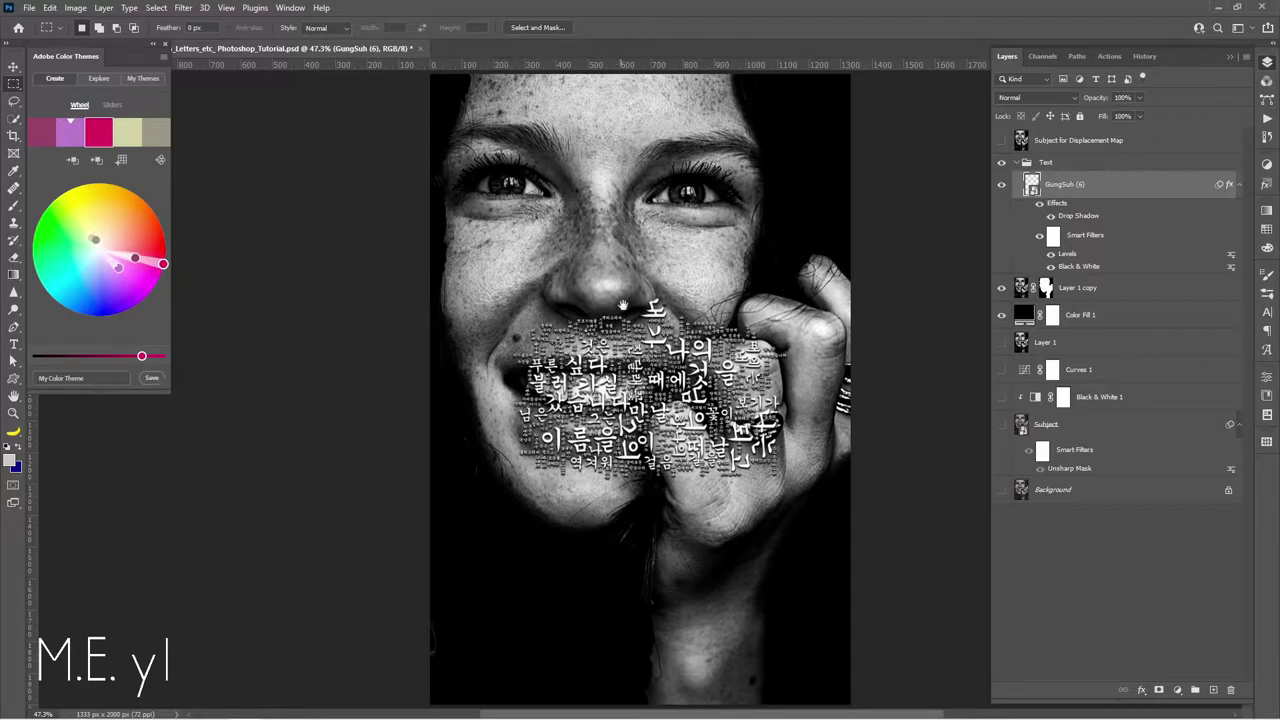
Move the Korean text onto the face and scatter duplicate copies across it
{"action": "mouse_move", "coordinate": [629, 372]}
{"action": "left_mouse_down"}
{"action": "mouse_move", "coordinate": [577, 236]}
{"action": "mouse_move", "coordinate": [563, 133]}
{"action": "left_mouse_up"}
{"action": "scroll", "coordinate": [598, 196], "scroll_direction": "down", "scroll_amount": 2}
{"action": "scroll", "coordinate": [598, 196], "scroll_direction": "up", "scroll_amount": 1}
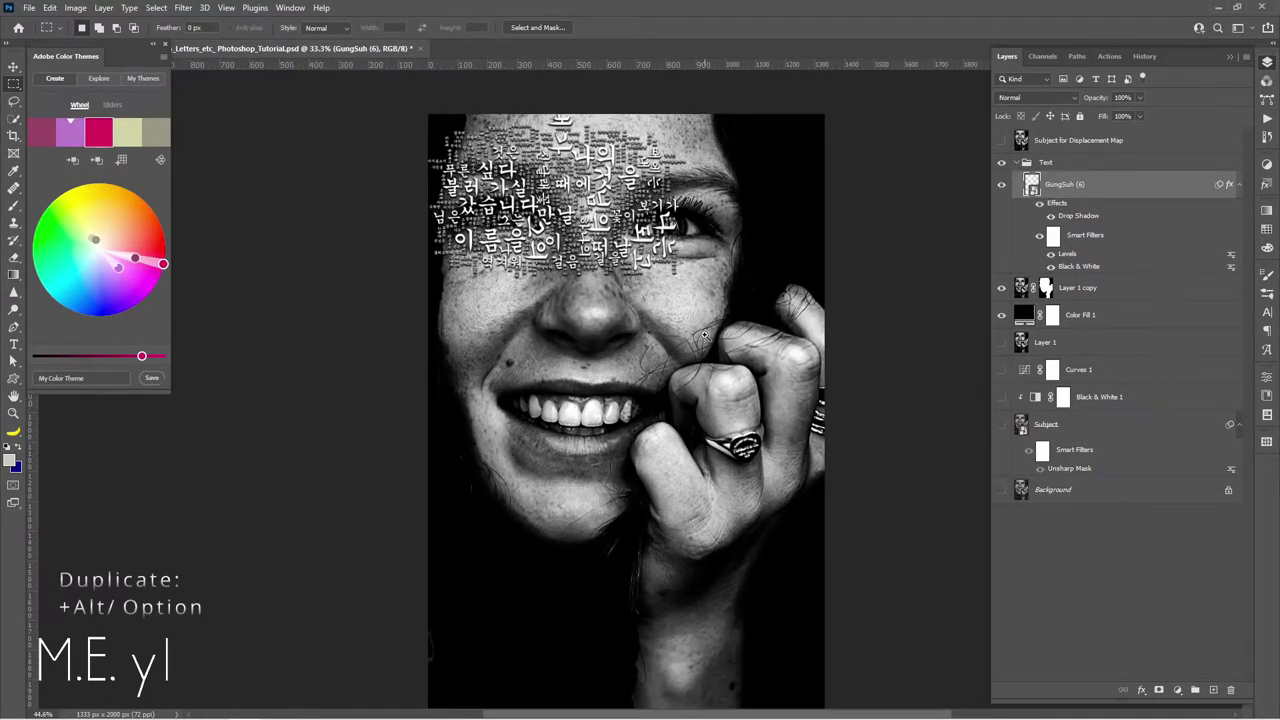
{"action": "mouse_move", "coordinate": [593, 205]}
{"action": "left_mouse_down"}
{"action": "mouse_move", "coordinate": [688, 212]}
{"action": "mouse_move", "coordinate": [640, 300]}
{"action": "left_mouse_up"}
{"action": "left_click_drag", "start_coordinate": [640, 250], "coordinate": [600, 380]}
{"action": "mouse_move", "coordinate": [640, 300]}
{"action": "left_mouse_down"}
{"action": "mouse_move", "coordinate": [728, 390]}
{"action": "mouse_move", "coordinate": [790, 330]}
{"action": "left_mouse_up"}
{"action": "left_click_drag", "start_coordinate": [700, 330], "coordinate": [690, 560]}
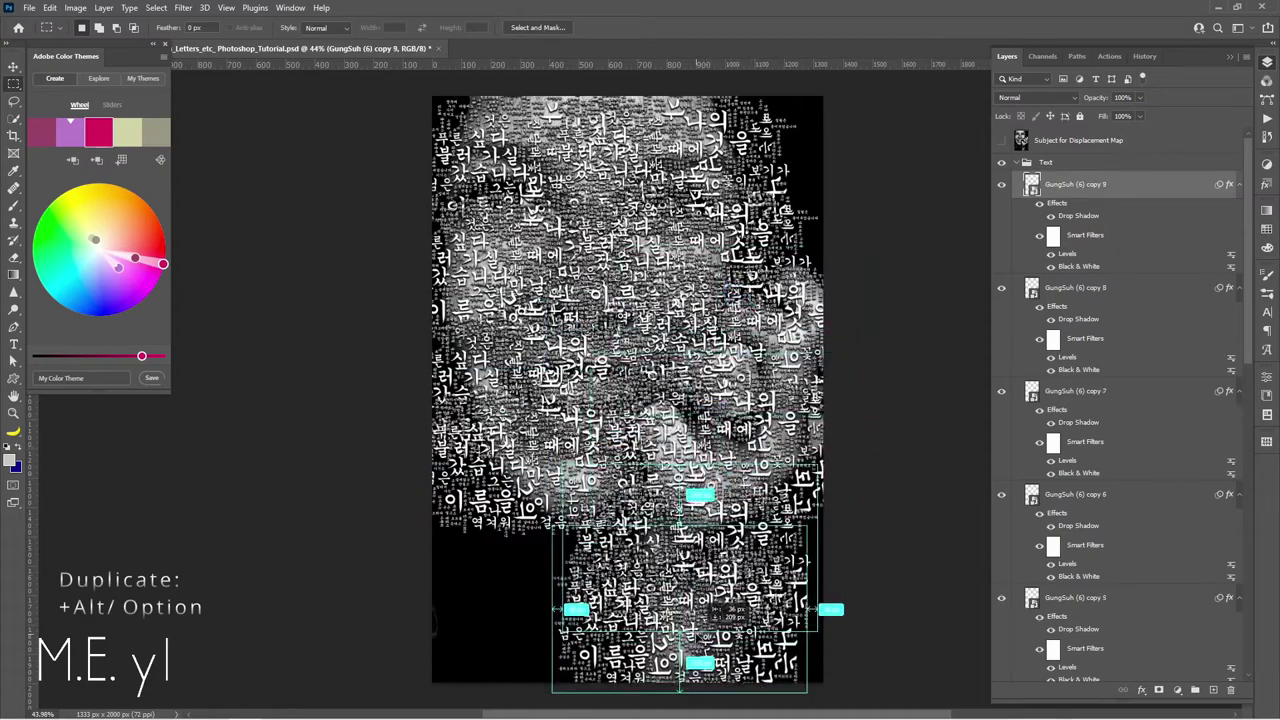
{"action": "left_click_drag", "start_coordinate": [690, 400], "coordinate": [680, 600]}
{"action": "left_click_drag", "start_coordinate": [680, 400], "coordinate": [645, 276]}
{"action": "left_click_drag", "start_coordinate": [636, 480], "coordinate": [582, 290]}
Shrink text copy 11 to about two-thirds size and move it up and right
{"action": "key", "text": "ctrl+t"}
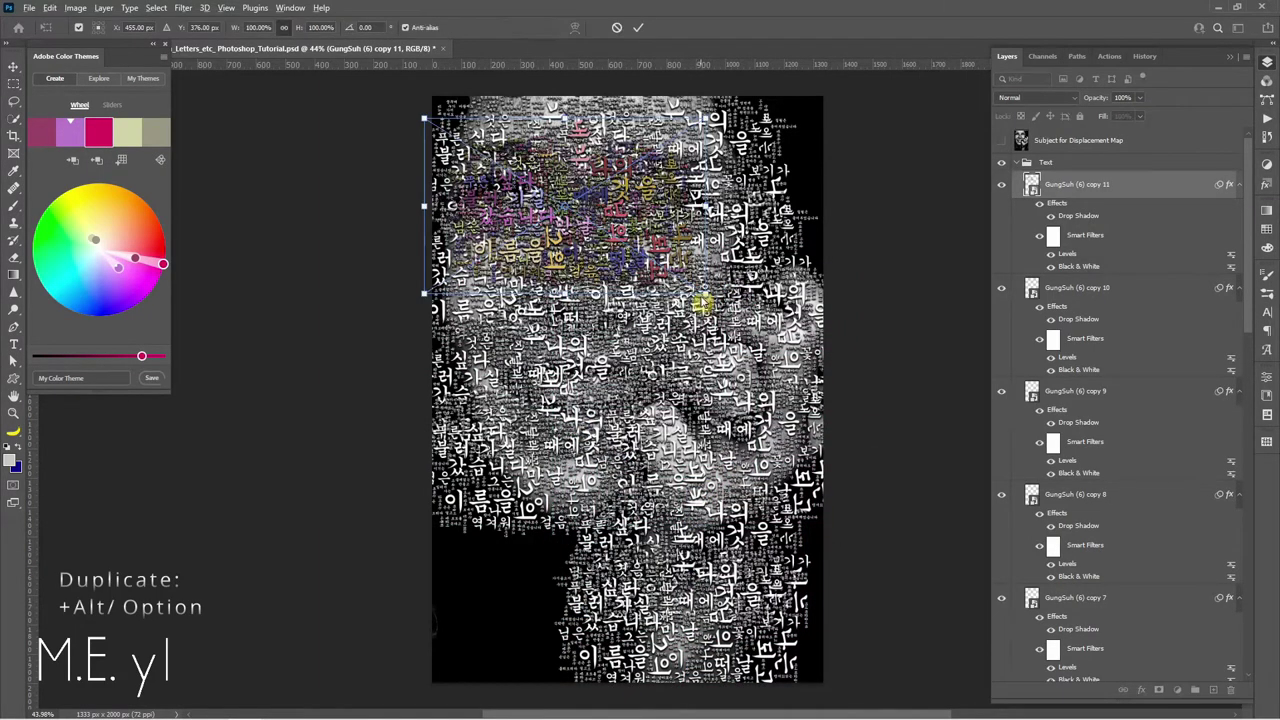
{"action": "key", "text": "Return"}
{"action": "key", "text": "m"}
{"action": "key", "text": "ctrl+t"}
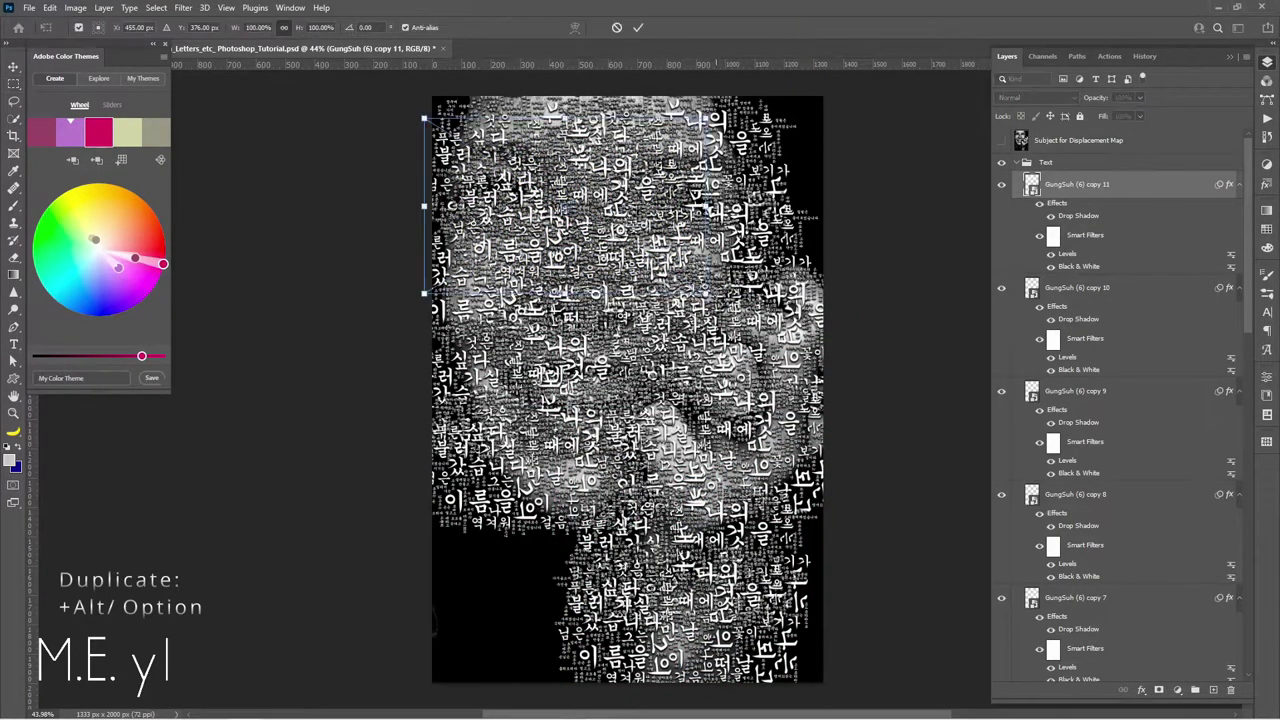
{"action": "left_click_drag", "start_coordinate": [716, 300], "coordinate": [622, 245]}
{"action": "left_click_drag", "start_coordinate": [560, 195], "coordinate": [580, 140]}
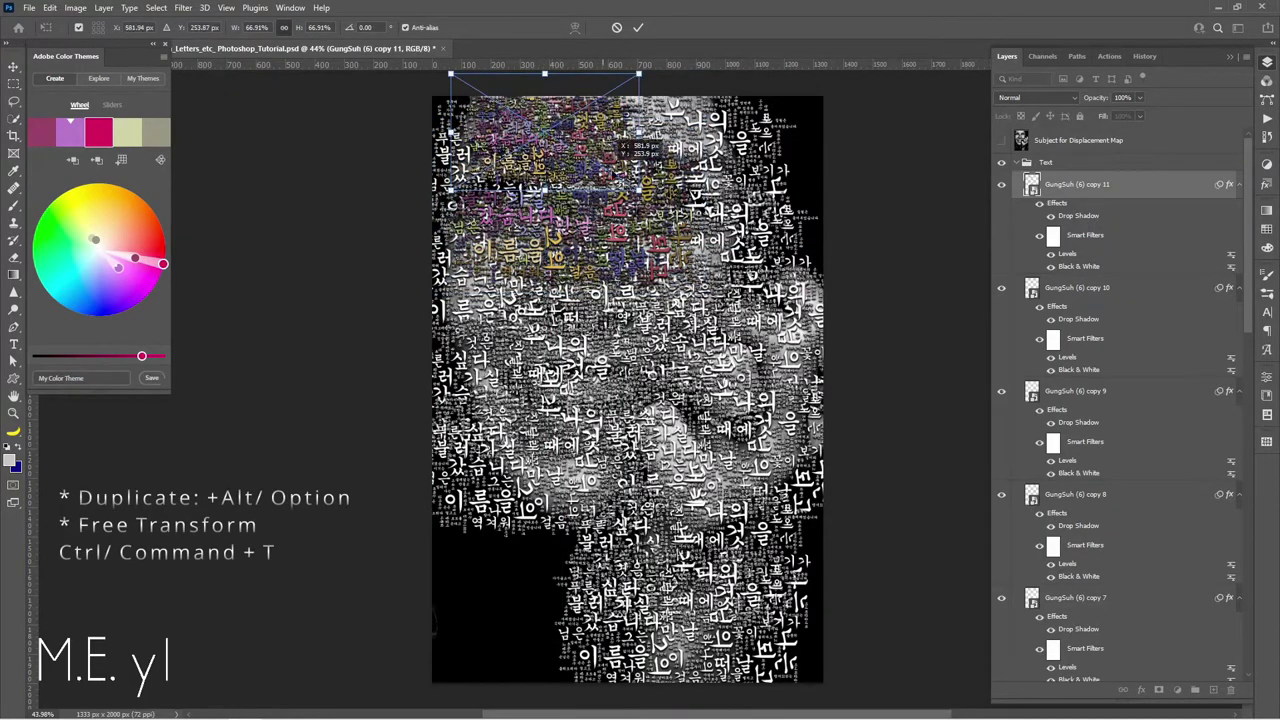
{"action": "key", "text": "Return"}
Shrink copy 12 to about 58% at upper left, and add copies on the left and right middle
{"action": "key", "text": "ctrl+alt+t"}
{"action": "left_click_drag", "start_coordinate": [545, 135], "coordinate": [680, 255]}
{"action": "left_click_drag", "start_coordinate": [790, 310], "coordinate": [762, 278]}
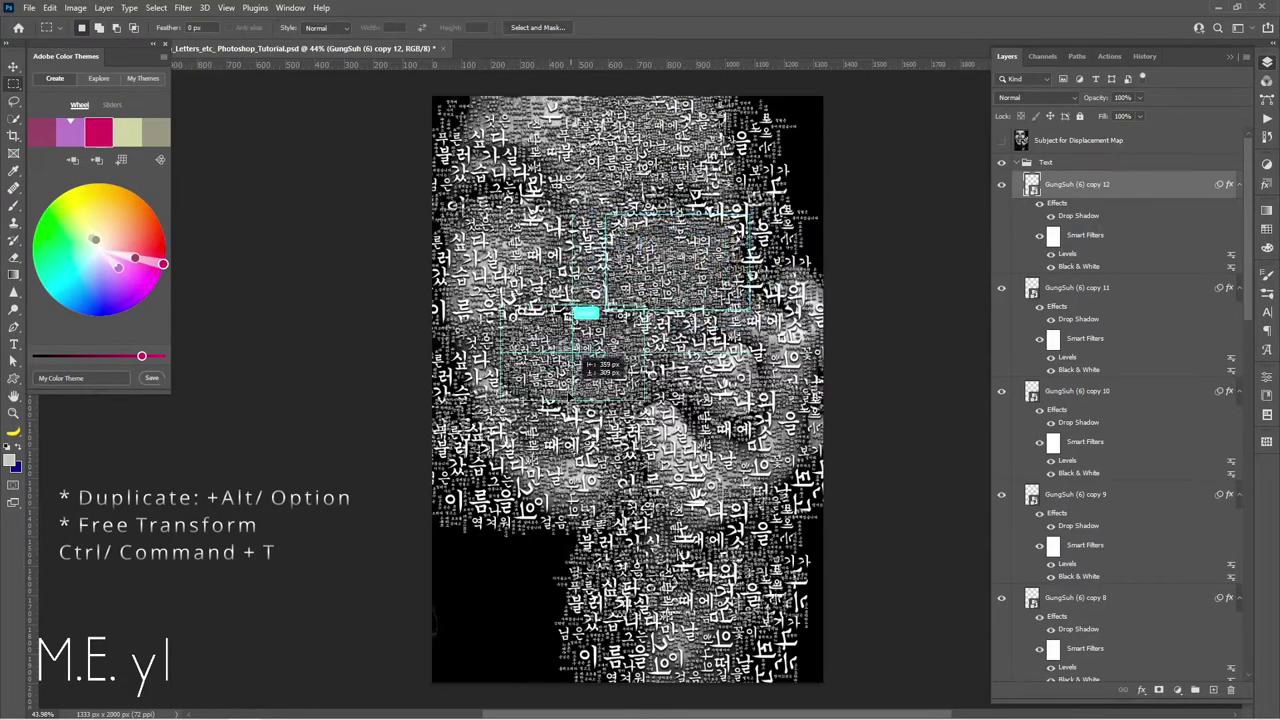
{"action": "left_click_drag", "start_coordinate": [680, 255], "coordinate": [560, 180]}
{"action": "key", "text": "Return"}
{"action": "left_click_drag", "start_coordinate": [680, 265], "coordinate": [520, 390]}
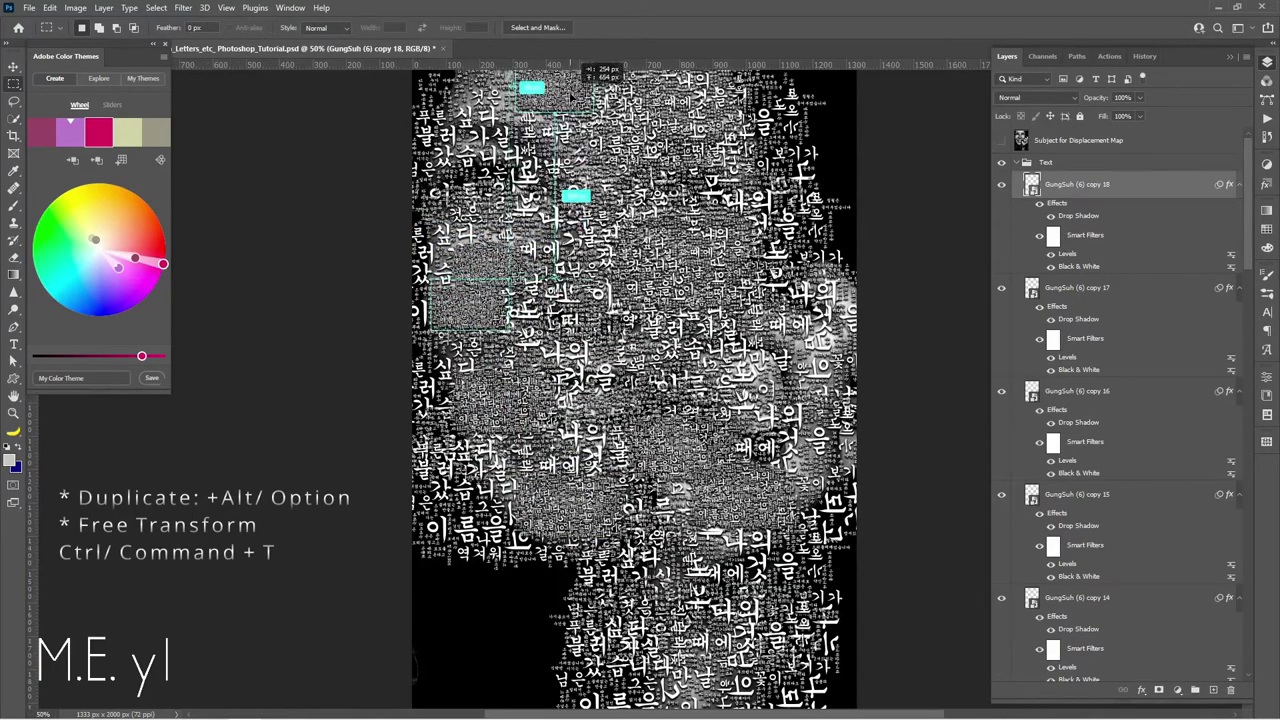
{"action": "left_click_drag", "start_coordinate": [545, 100], "coordinate": [880, 378]}
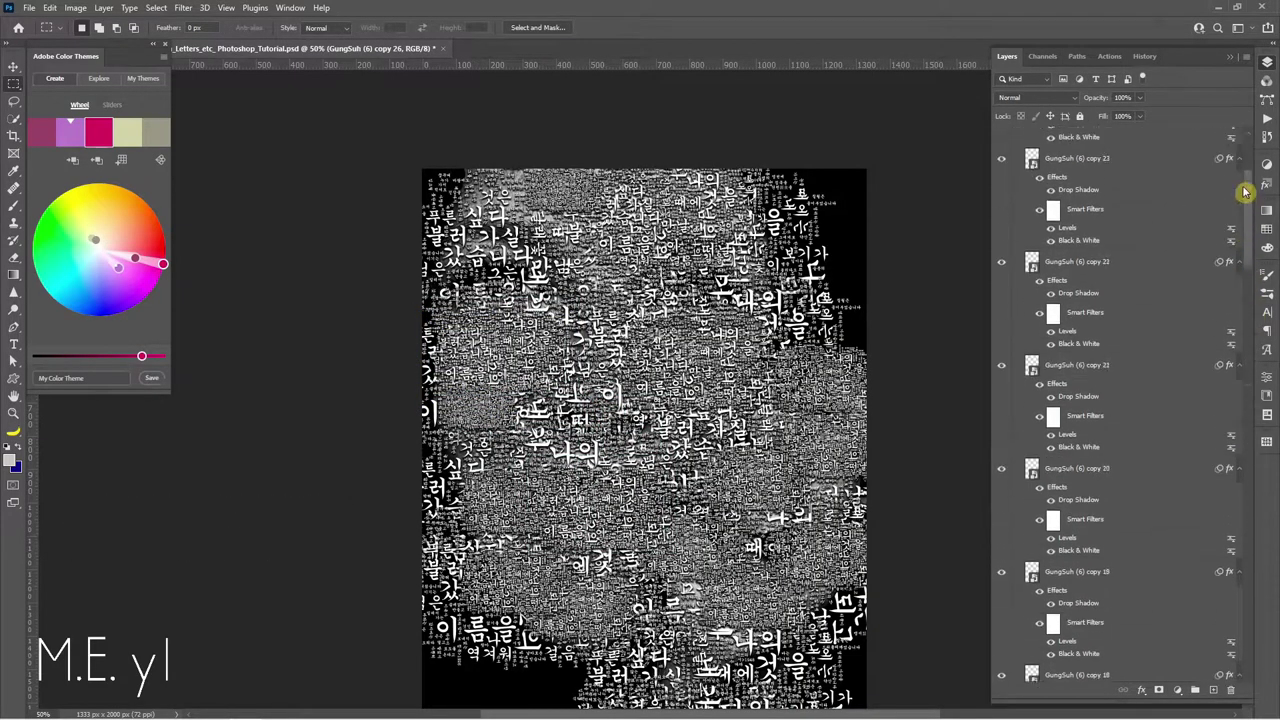
{"action": "left_click_drag", "start_coordinate": [1252, 316], "coordinate": [1244, 139]}
Toggle the Text group's visibility to compare the lettering against the bare face
{"action": "left_click", "coordinate": [1016, 163]}
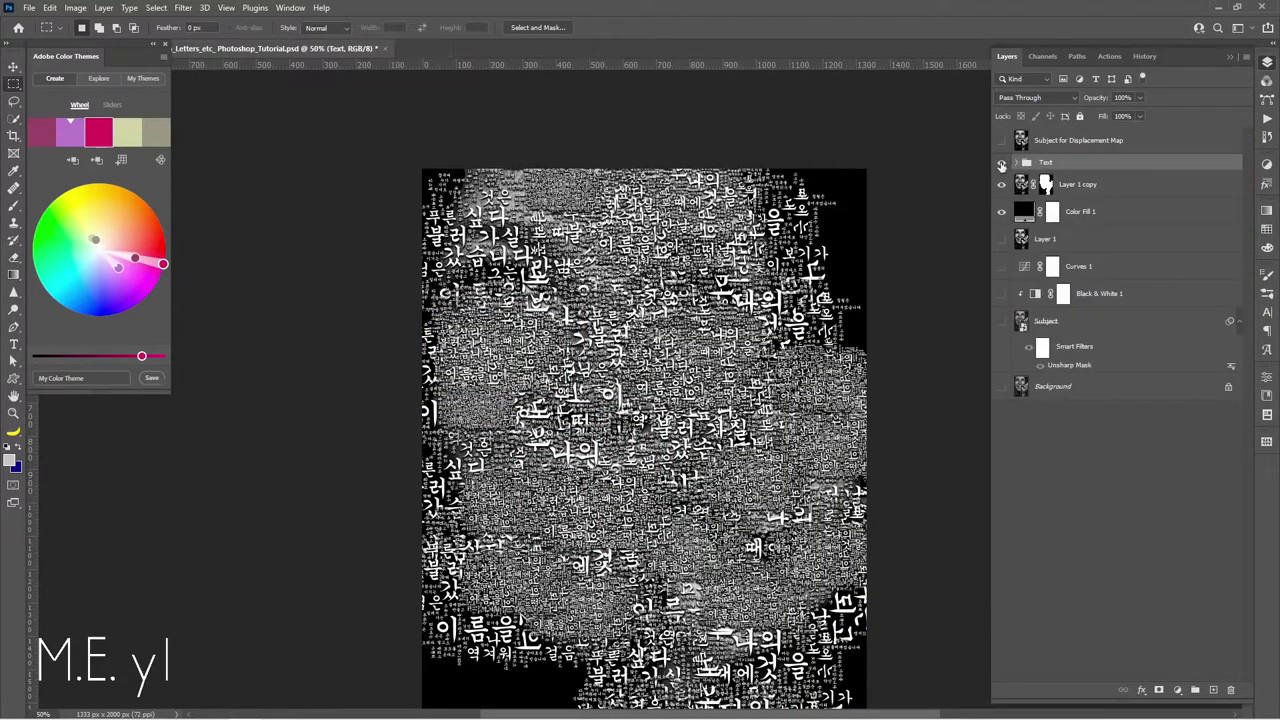
{"action": "left_click", "coordinate": [1001, 163]}
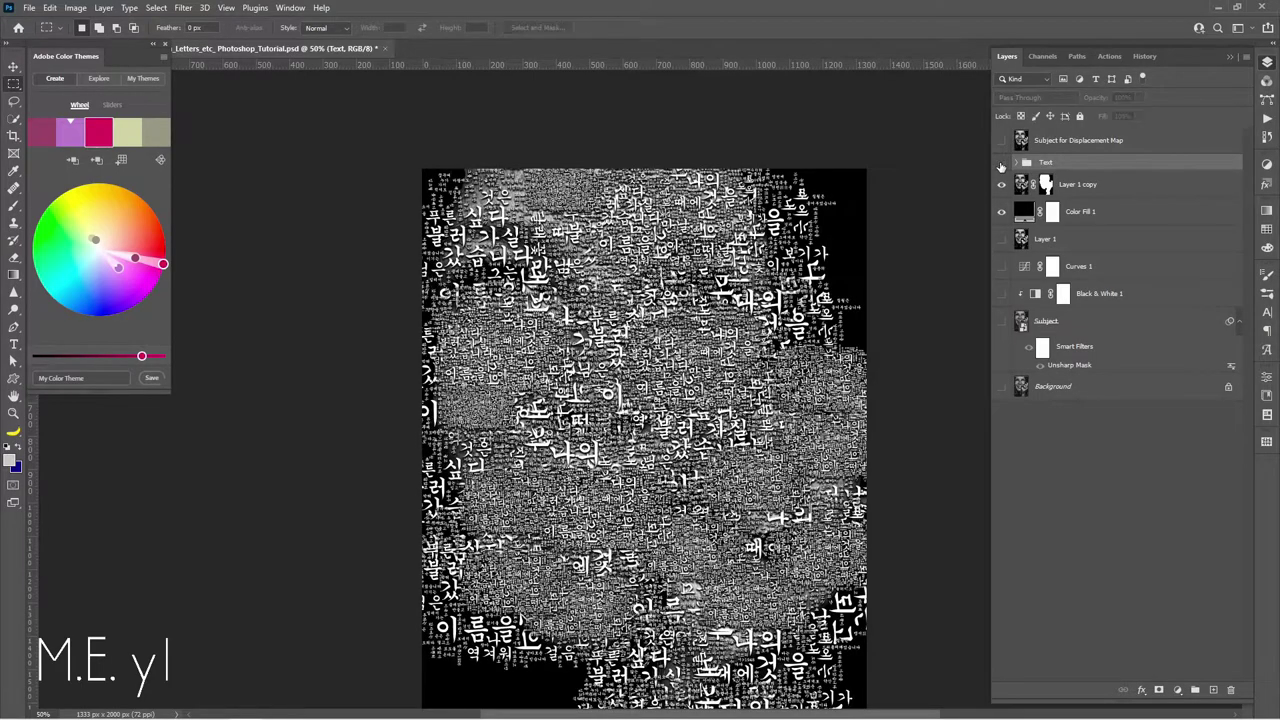
{"action": "left_click", "coordinate": [1001, 163]}
{"action": "key", "text": "ctrl+0"}
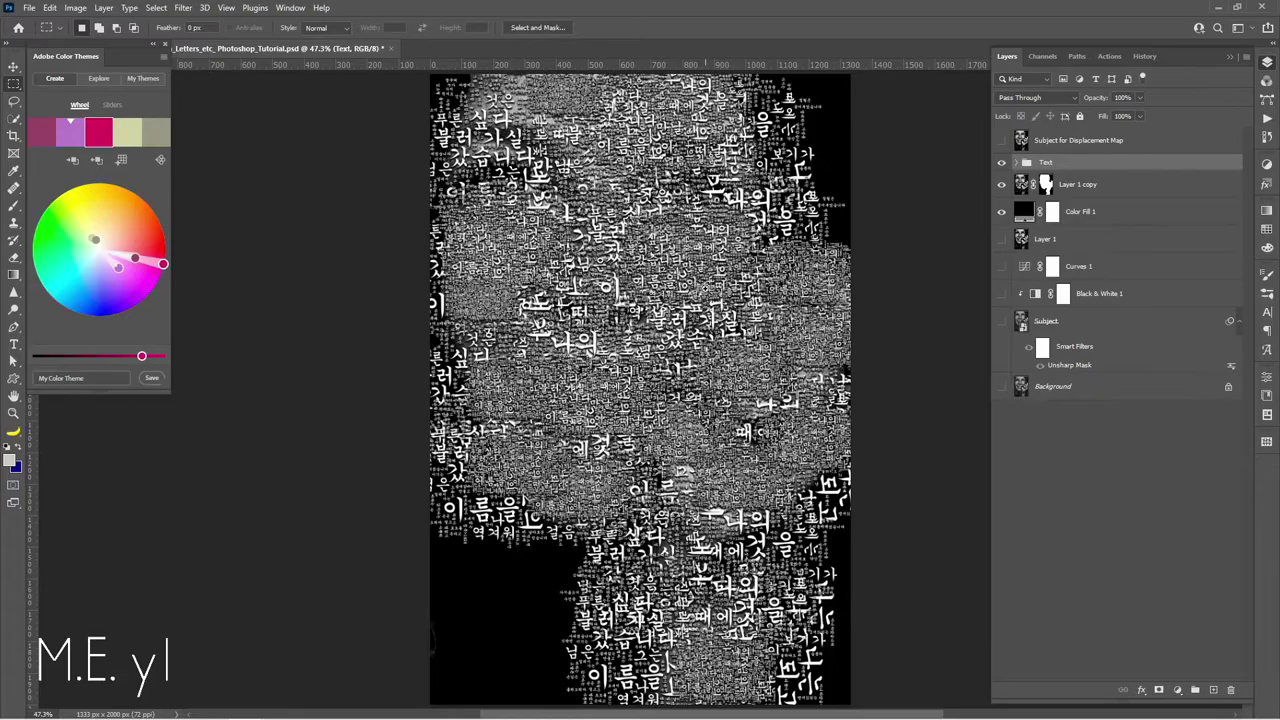
{"action": "key", "text": "ctrl+j"}
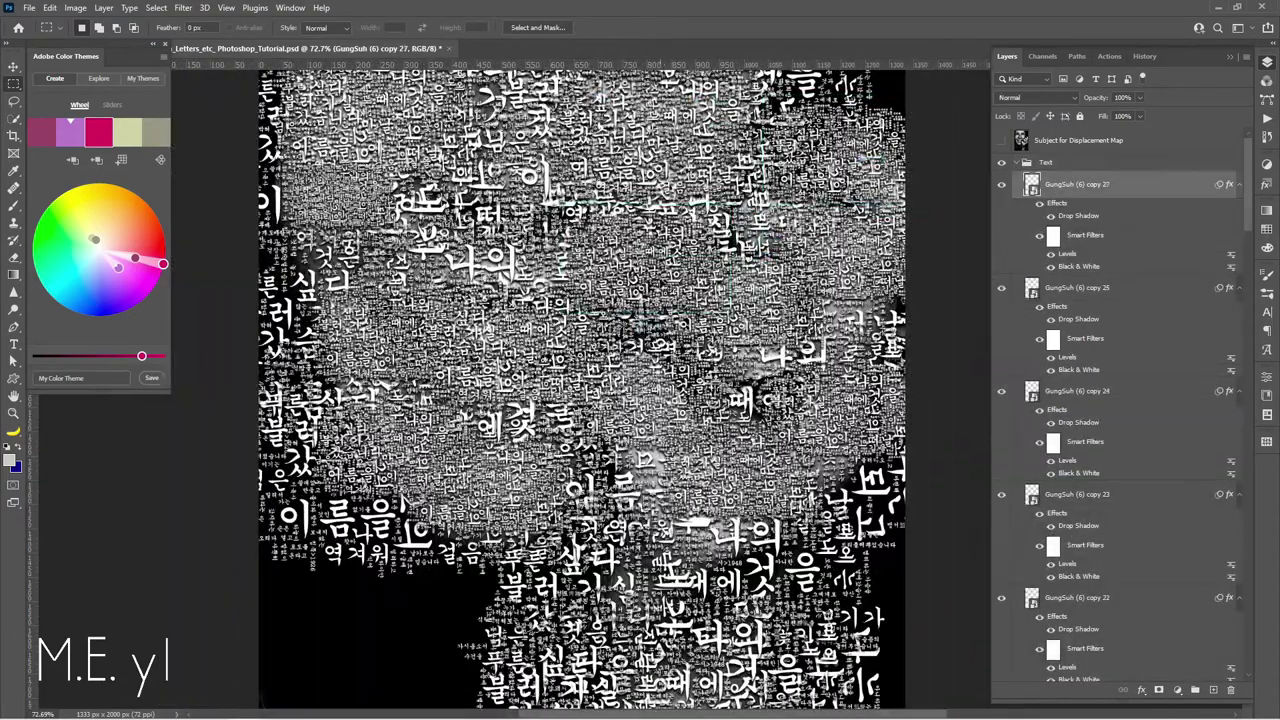
{"action": "key", "text": "ctrl+t"}
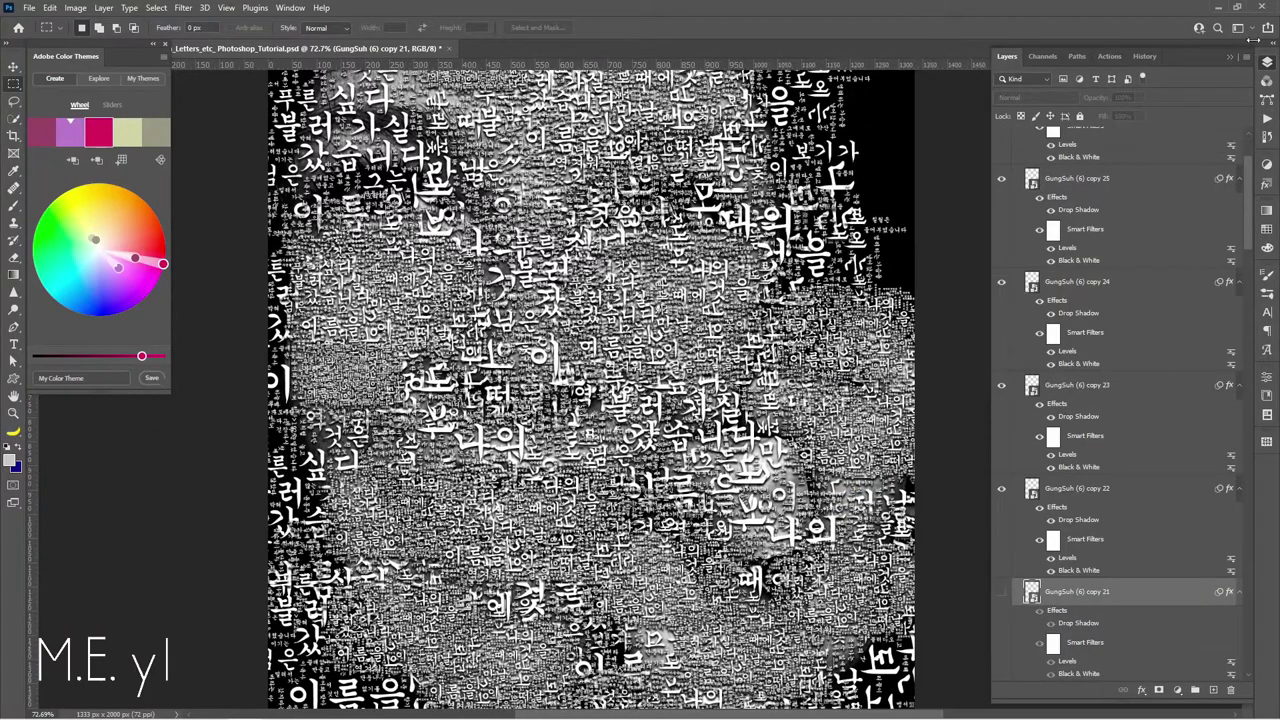
{"action": "scroll", "coordinate": [986, 157], "scroll_direction": "up", "scroll_amount": 3}
Duplicate the Text group with Ctrl+J into Text copy above the original
{"action": "left_click", "coordinate": [1018, 163]}
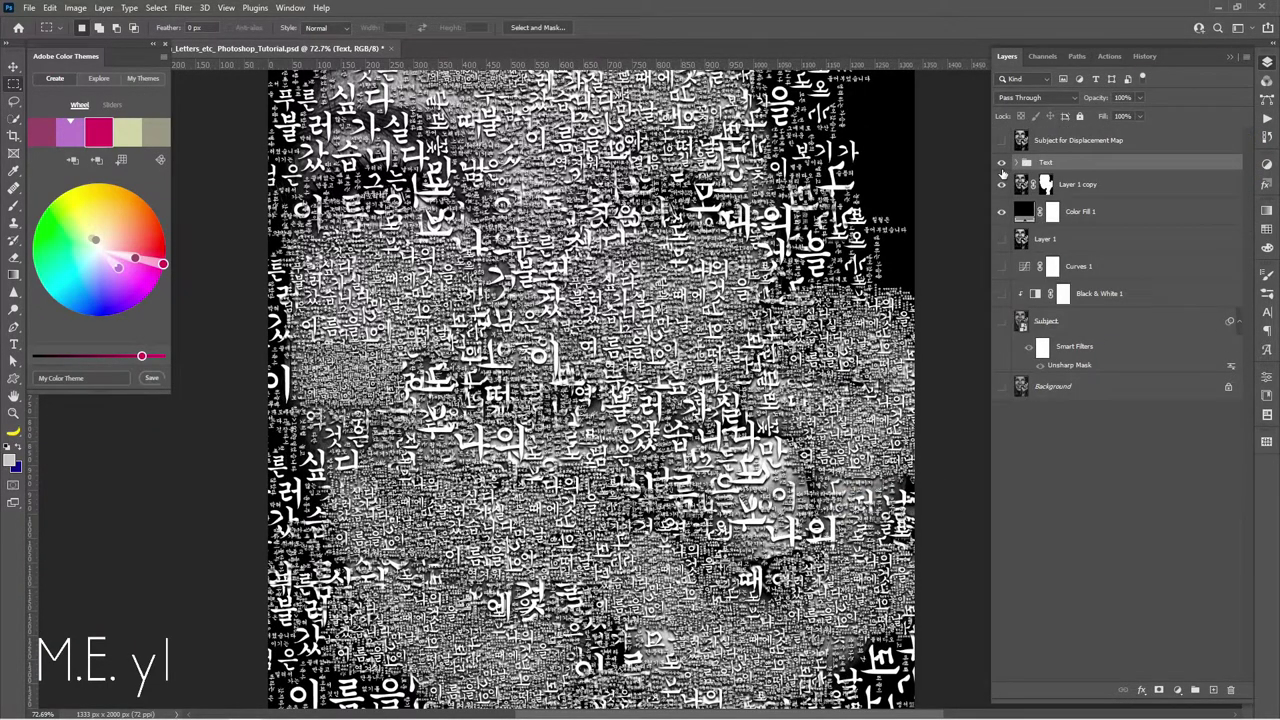
{"action": "left_click", "coordinate": [1001, 163]}
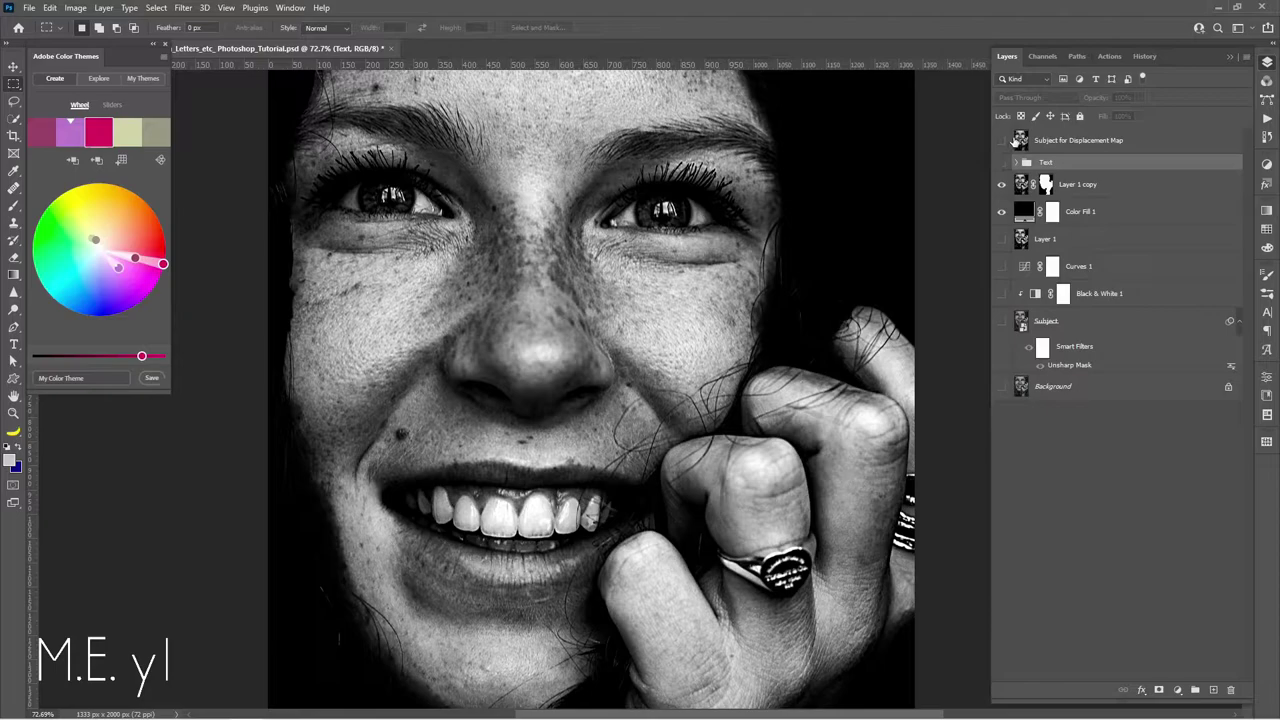
{"action": "key", "text": "ctrl+0"}
{"action": "left_click", "coordinate": [1010, 170], "text": "ctrl"}
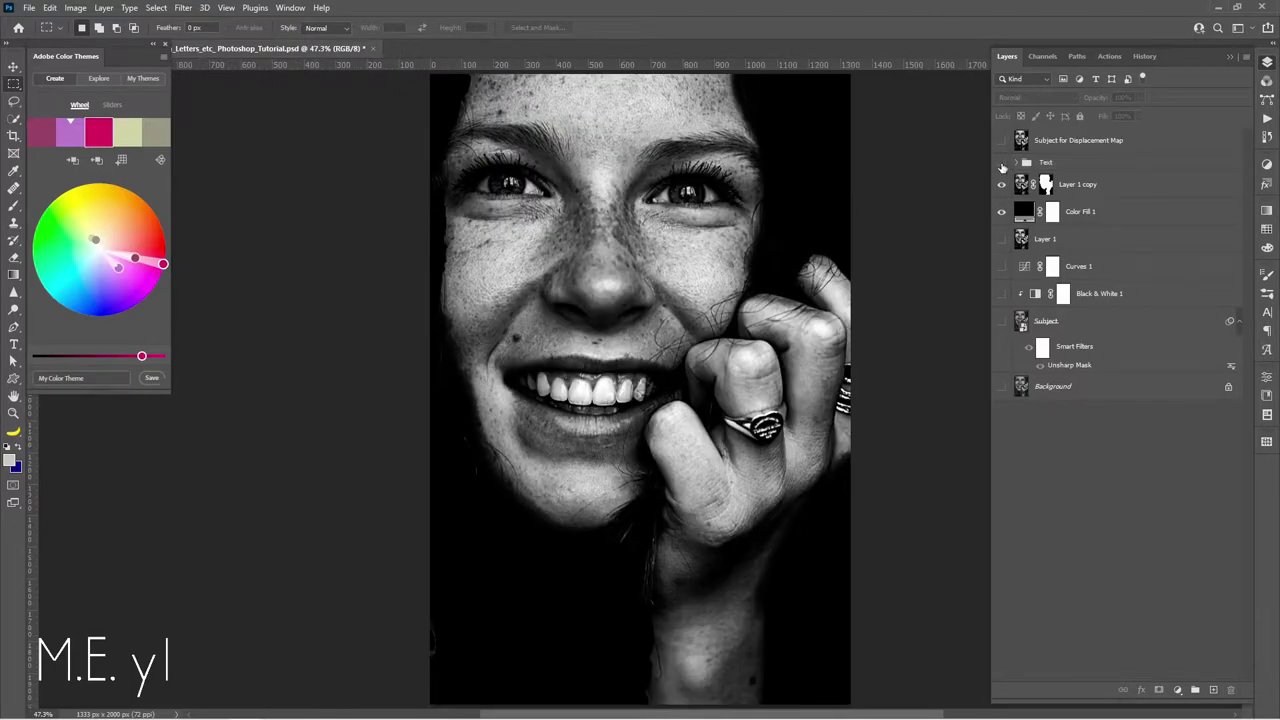
{"action": "left_click", "coordinate": [1076, 164]}
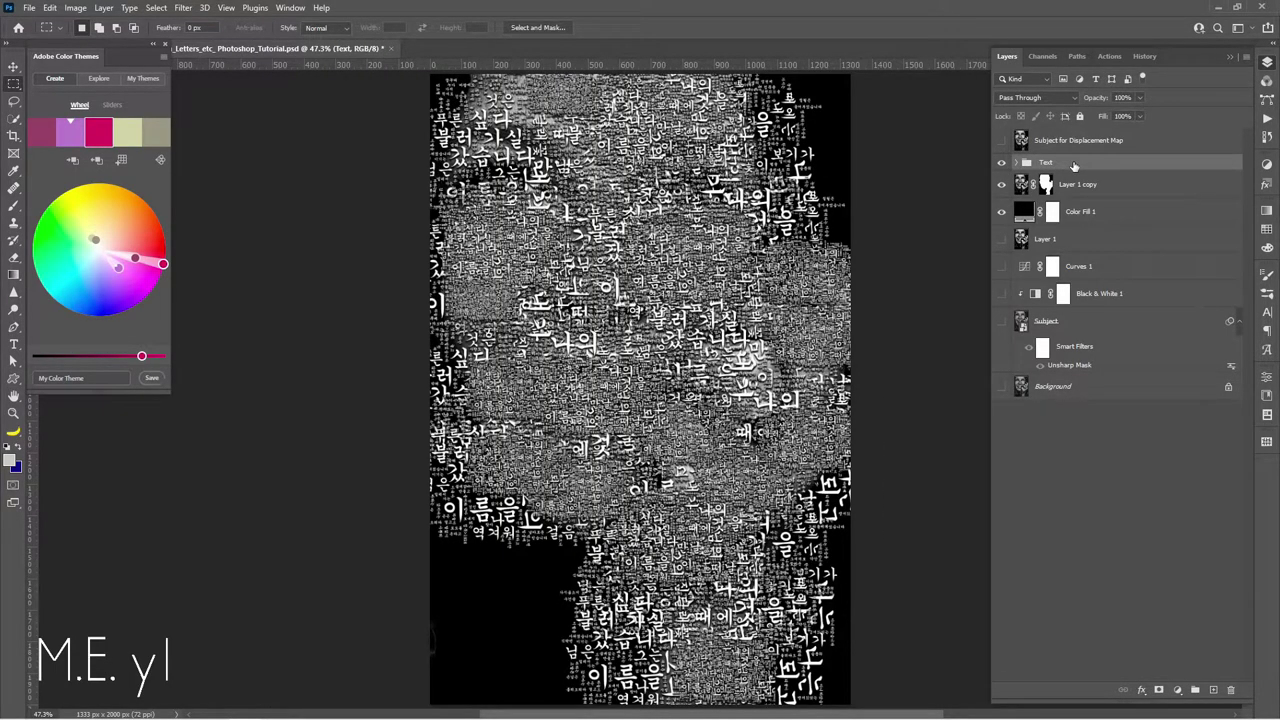
{"action": "key", "text": "ctrl+j"}
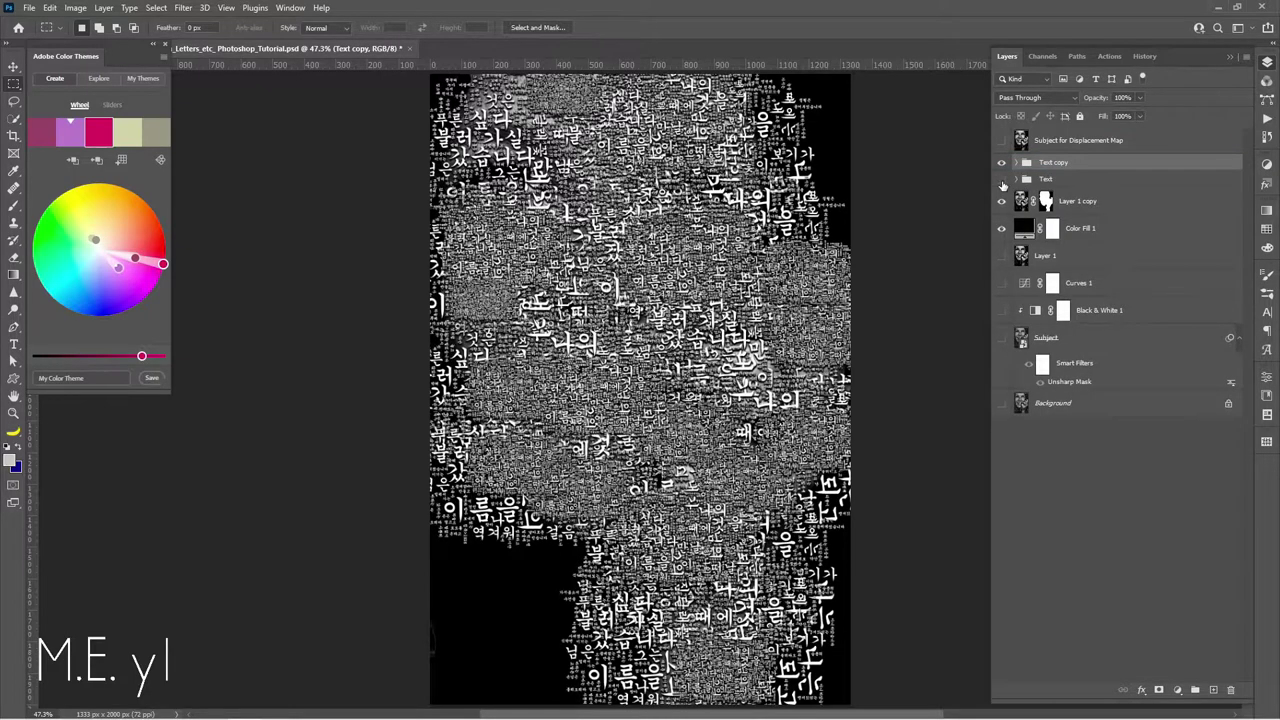
Convert Text copy to a smart object and Displace it at scale 10 using Subject for Displacement Map.psd
{"action": "right_click", "coordinate": [1087, 164]}
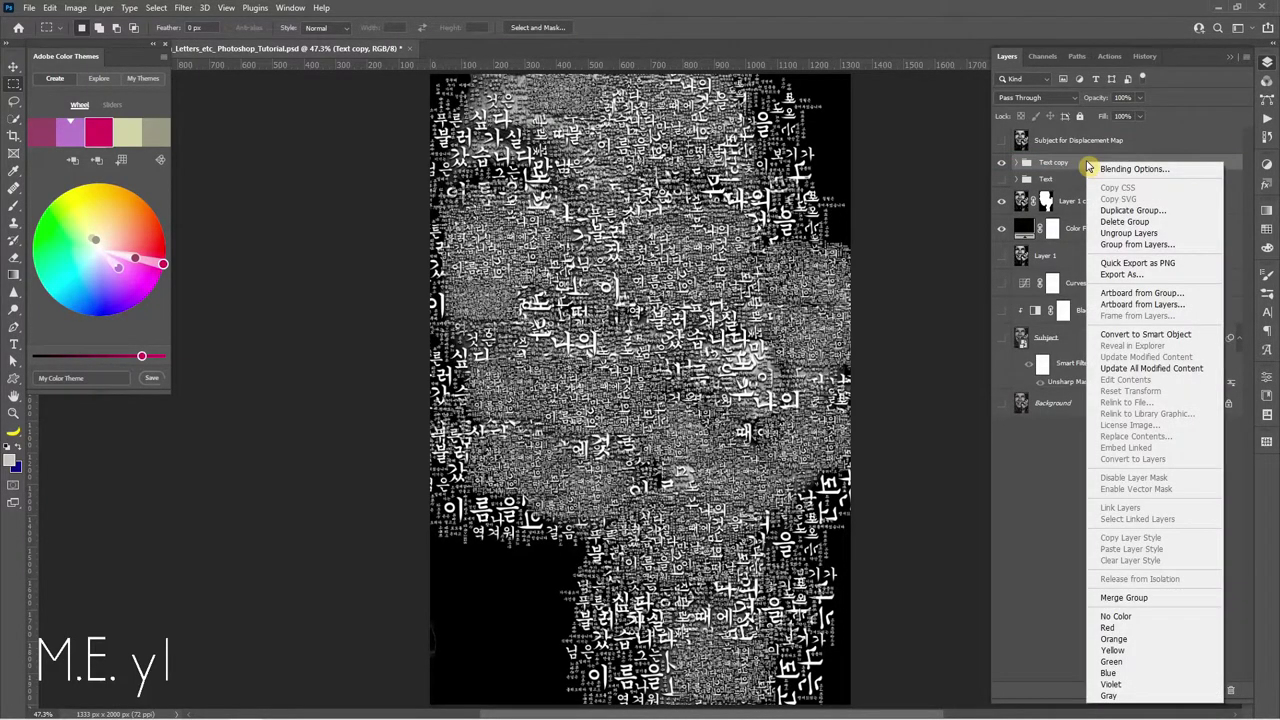
{"action": "left_click", "coordinate": [1160, 335]}
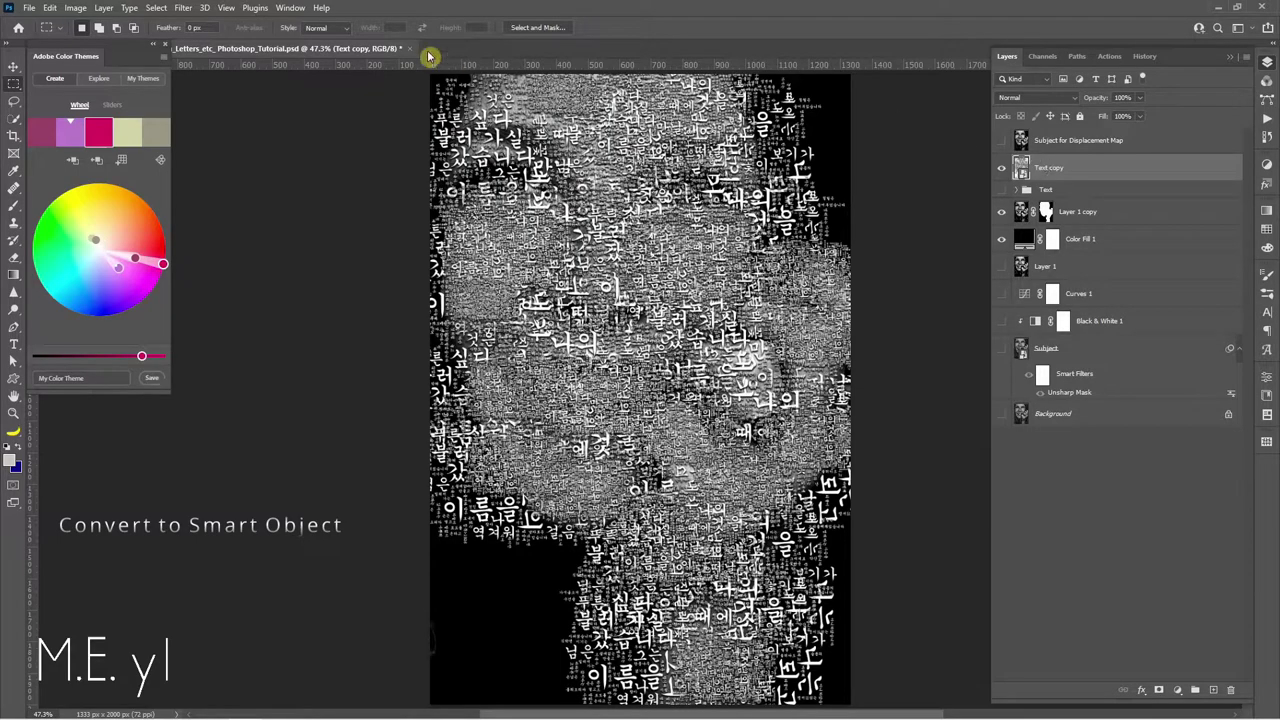
{"action": "left_click", "coordinate": [183, 8]}
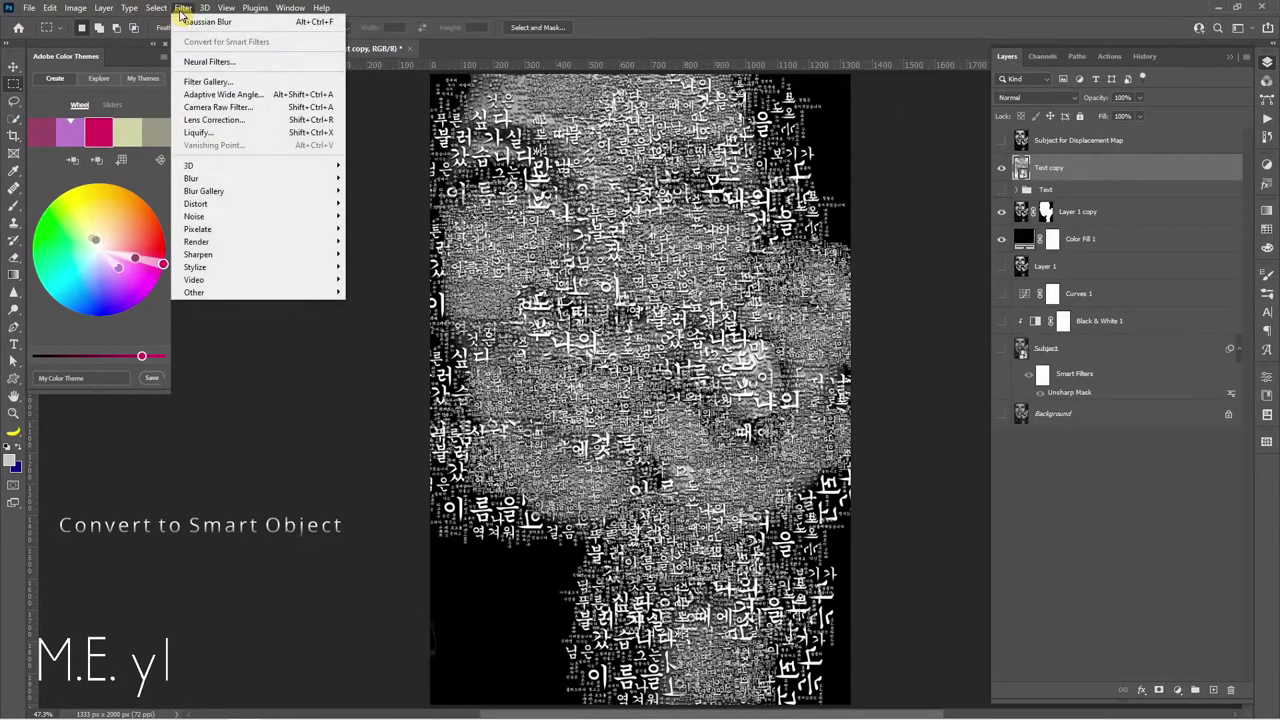
{"action": "mouse_move", "coordinate": [196, 203]}
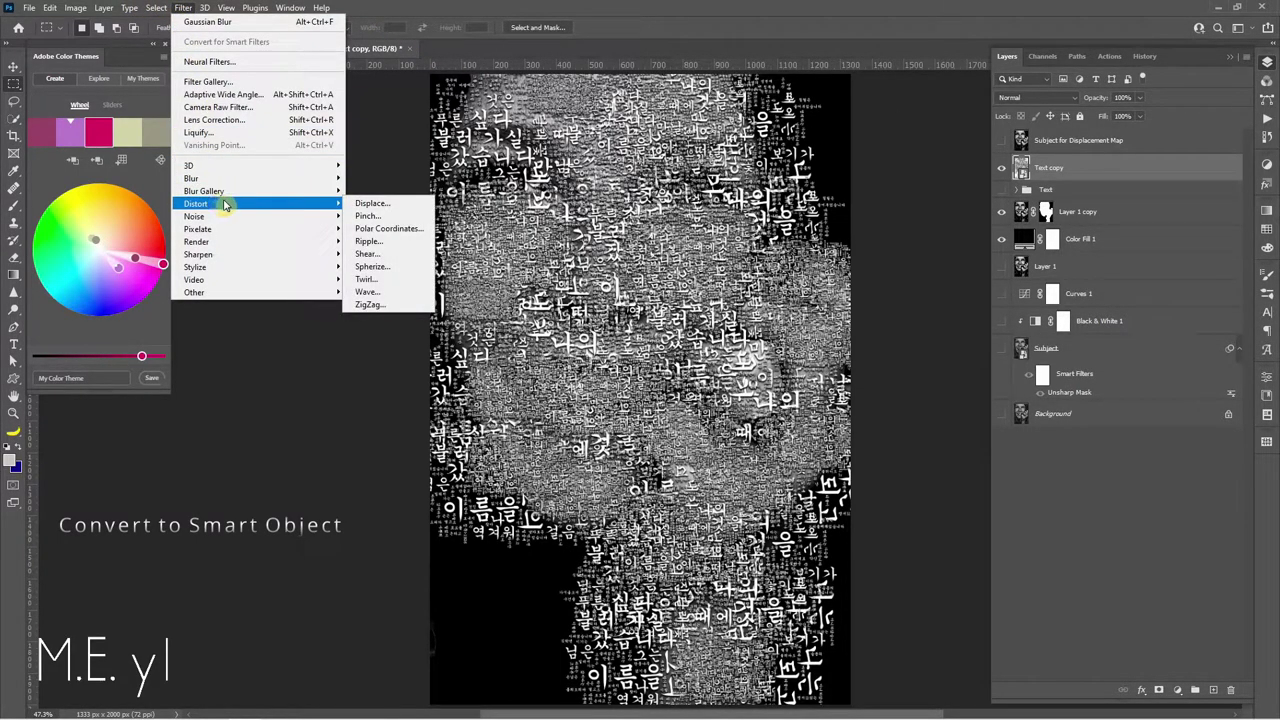
{"action": "left_click", "coordinate": [370, 203]}
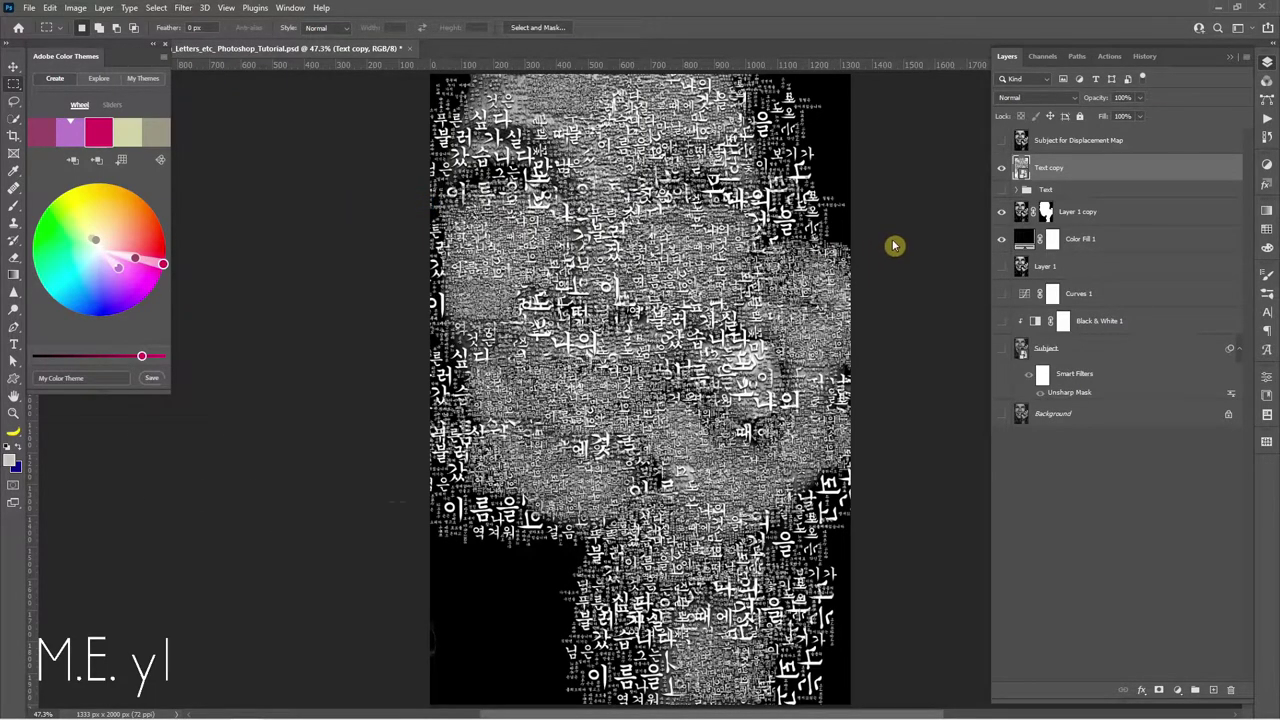
{"action": "mouse_move", "coordinate": [945, 255]}
{"action": "left_mouse_down"}
{"action": "mouse_move", "coordinate": [931, 452]}
{"action": "mouse_move", "coordinate": [912, 447]}
{"action": "left_mouse_up"}
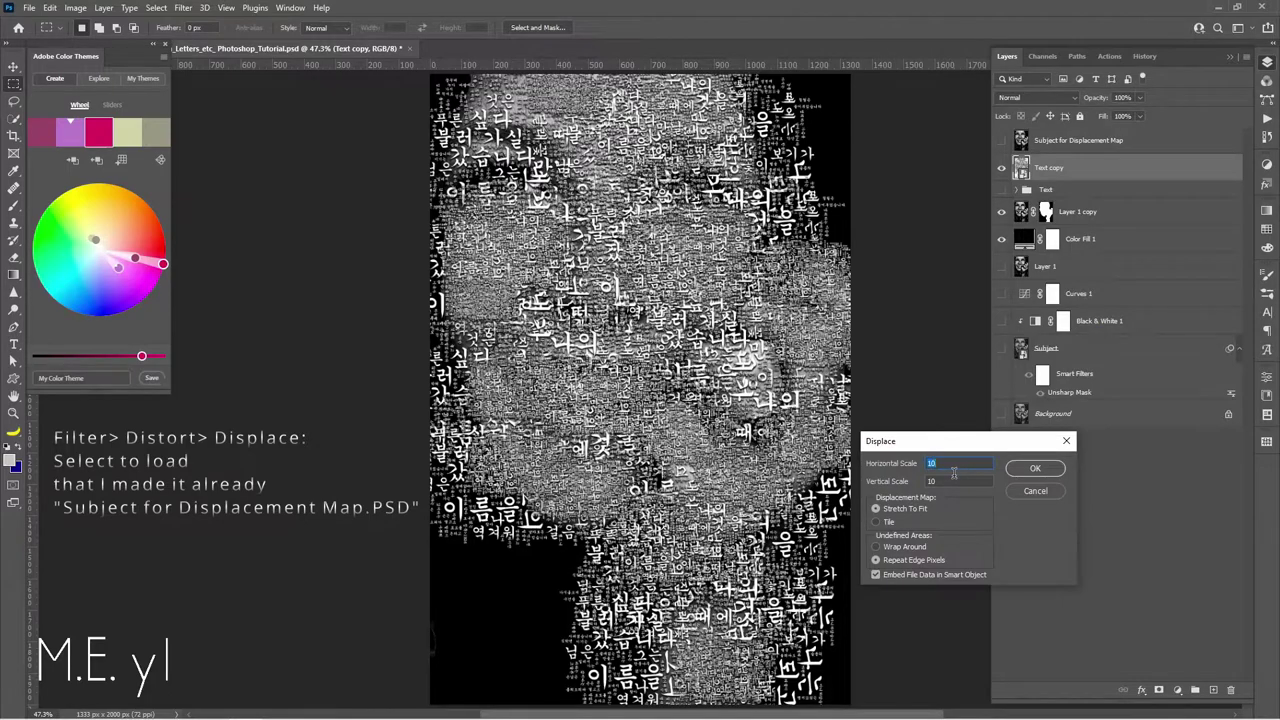
{"action": "left_click", "coordinate": [1035, 472]}
{"action": "left_click", "coordinate": [212, 128]}
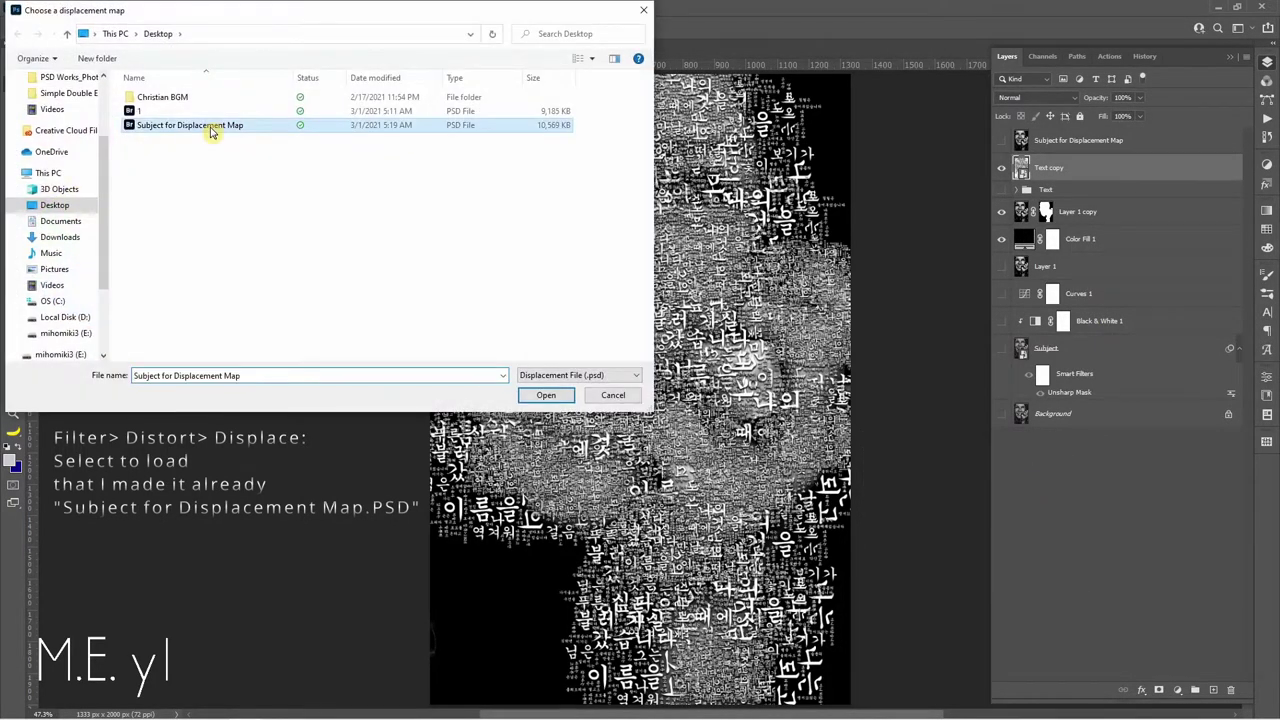
{"action": "double_click", "coordinate": [212, 128]}
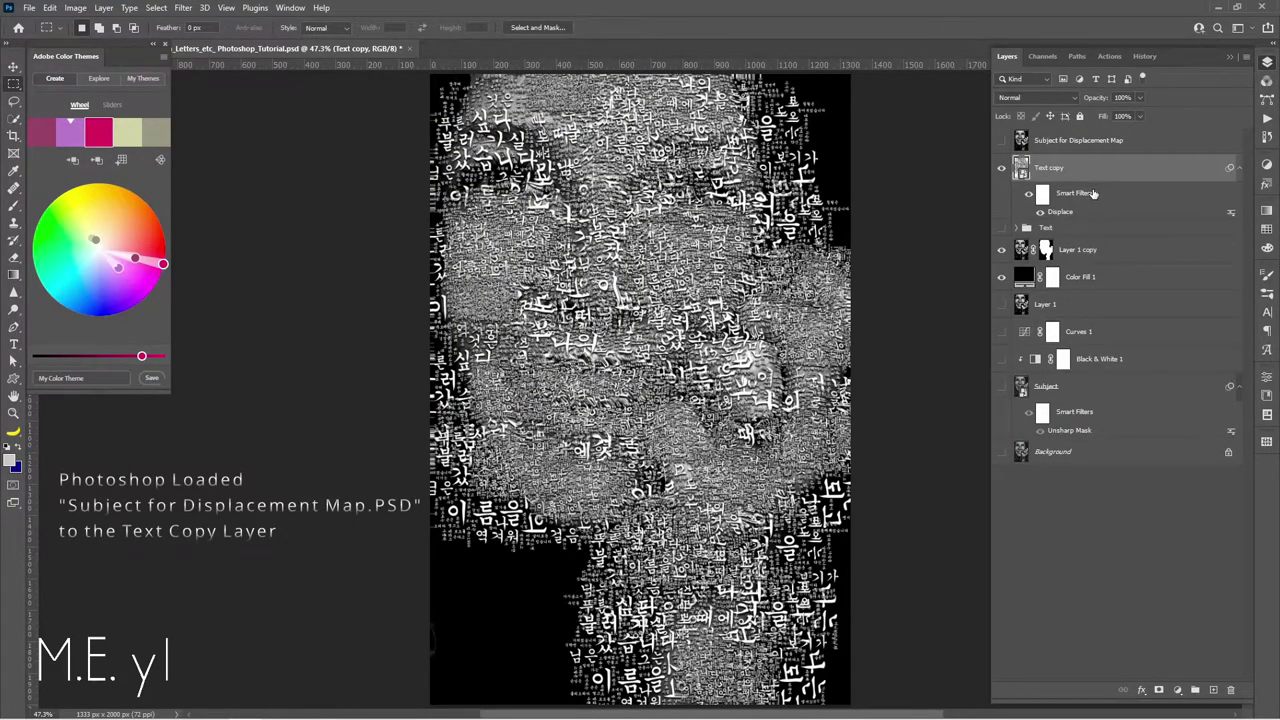
Duplicate Layer 1 copy, move it below Color Fill 1, and group the layers down to Subject
{"action": "left_click", "coordinate": [1080, 250]}
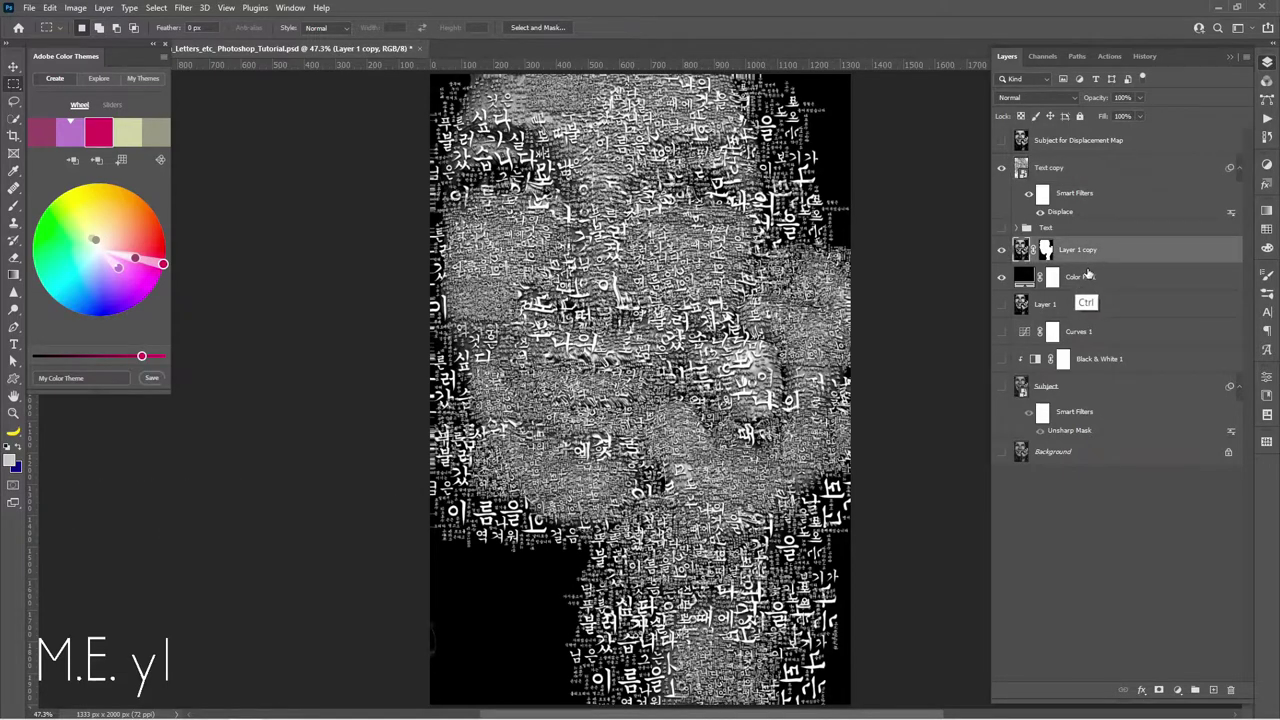
{"action": "key", "text": "ctrl+j"}
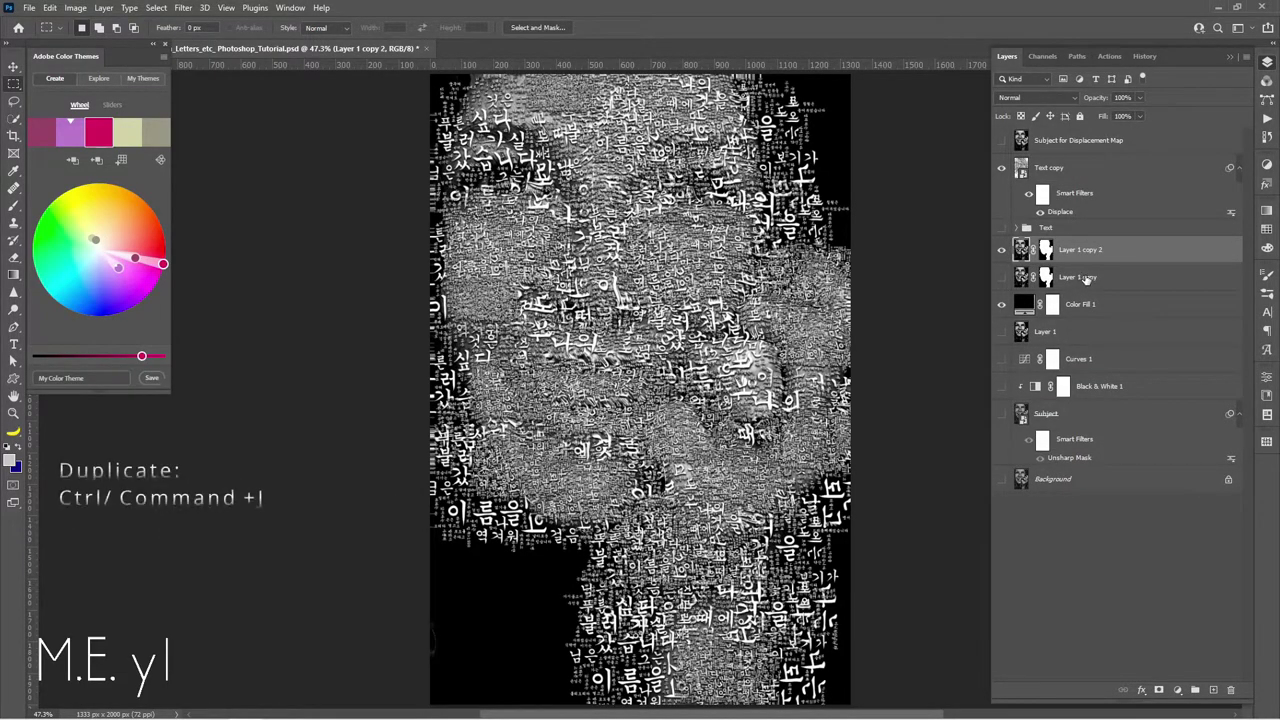
{"action": "left_click_drag", "start_coordinate": [1082, 280], "coordinate": [1086, 318]}
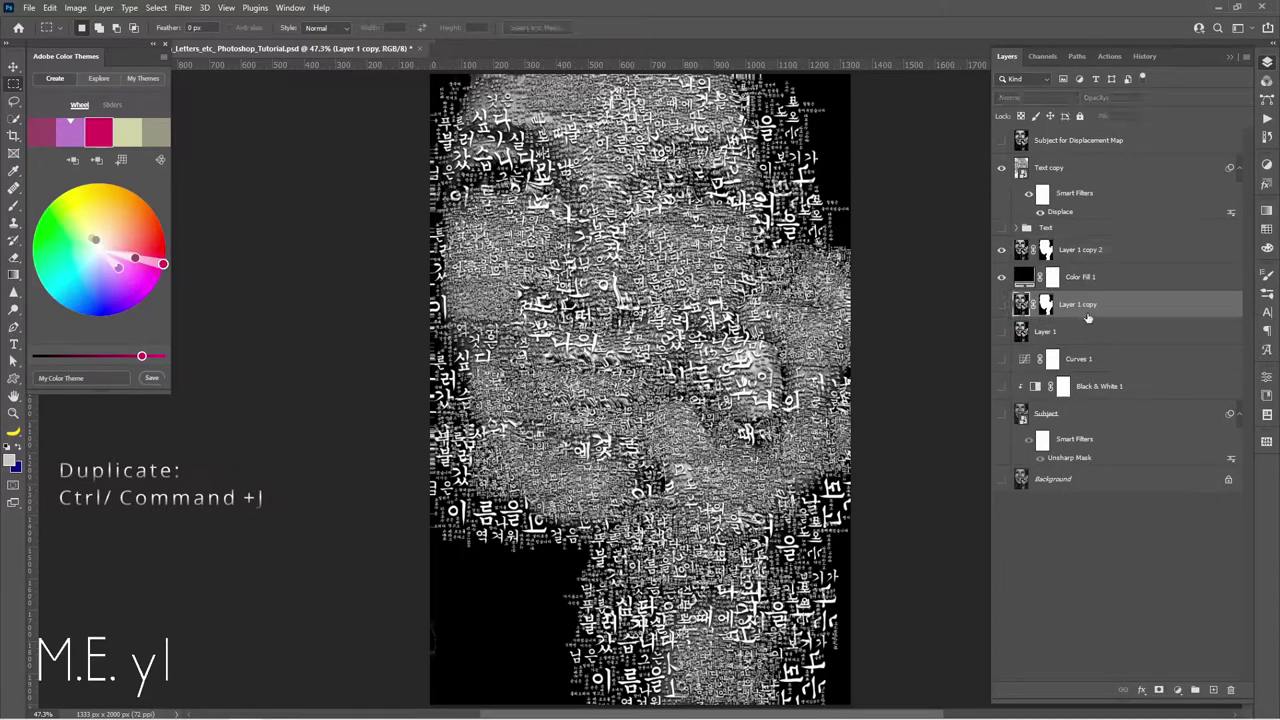
{"action": "left_click", "coordinate": [1120, 438], "text": "shift"}
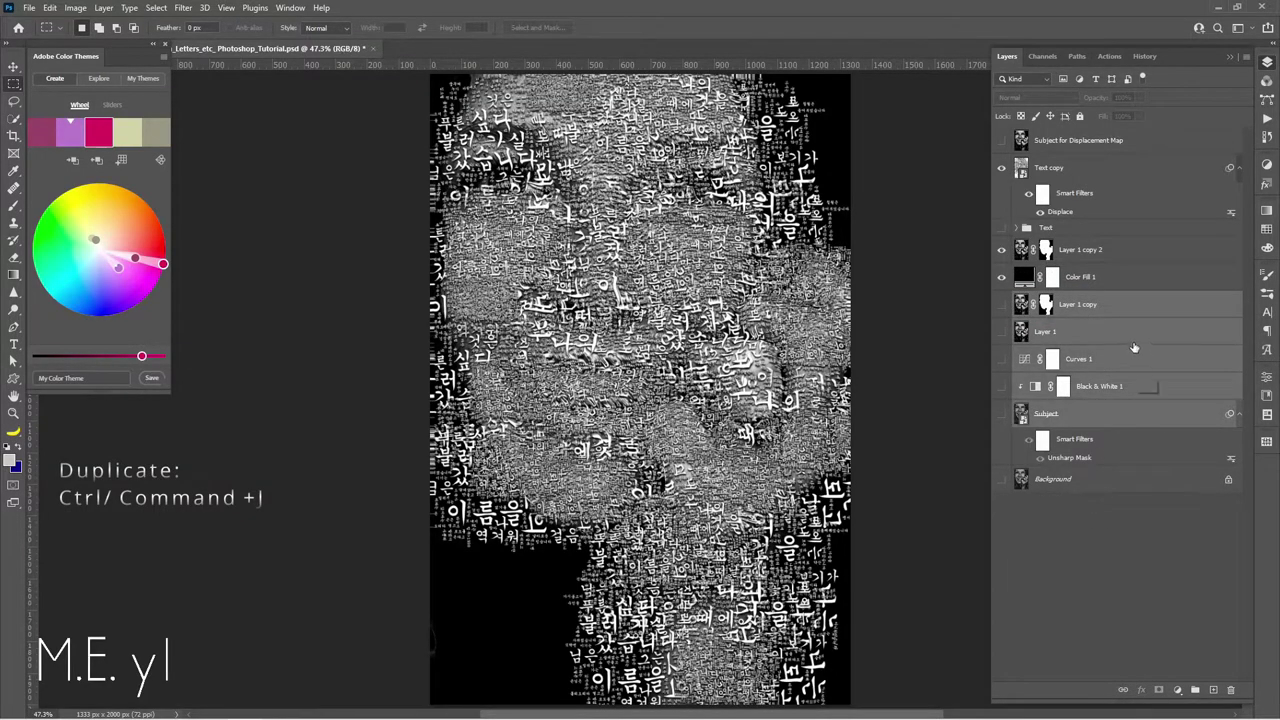
{"action": "key", "text": "ctrl+g"}
{"action": "double_click", "coordinate": [1050, 299]}
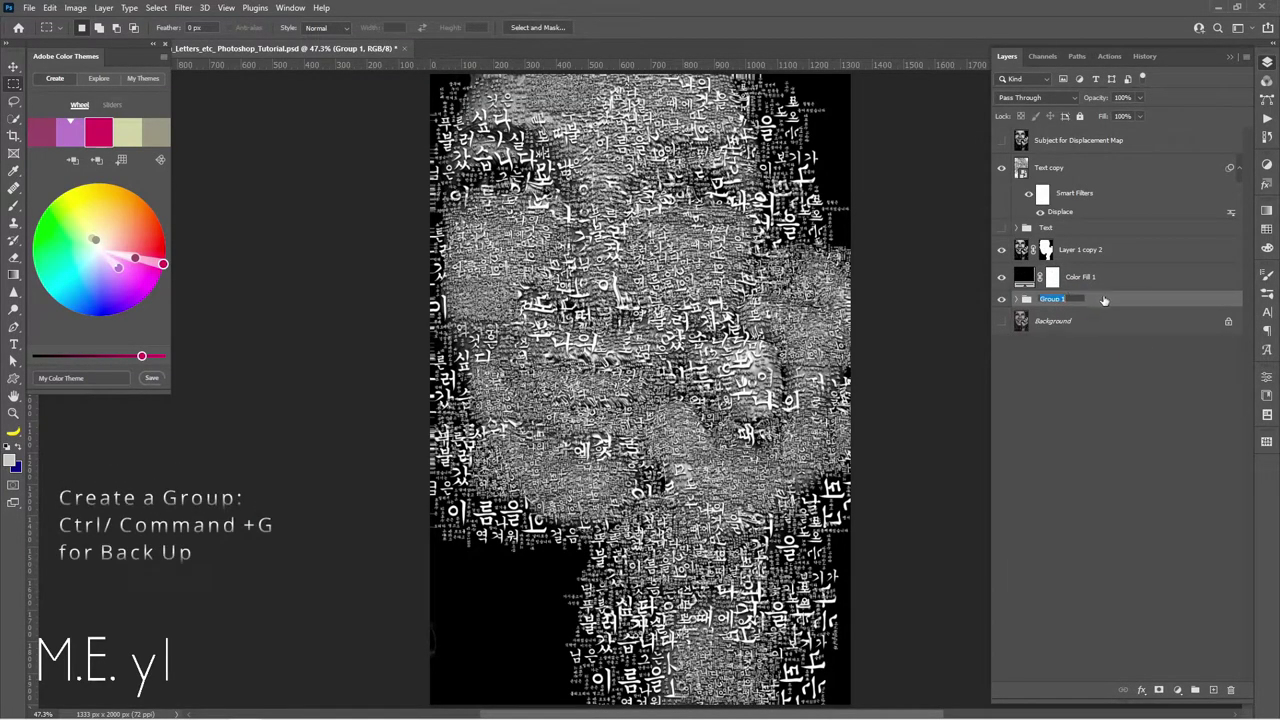
Name the group 'Back Up' and hide it
{"action": "type", "text": "Back Up"}
{"action": "key", "text": "Return"}
{"action": "left_click", "coordinate": [1002, 301]}
{"action": "left_click", "coordinate": [1080, 254]}
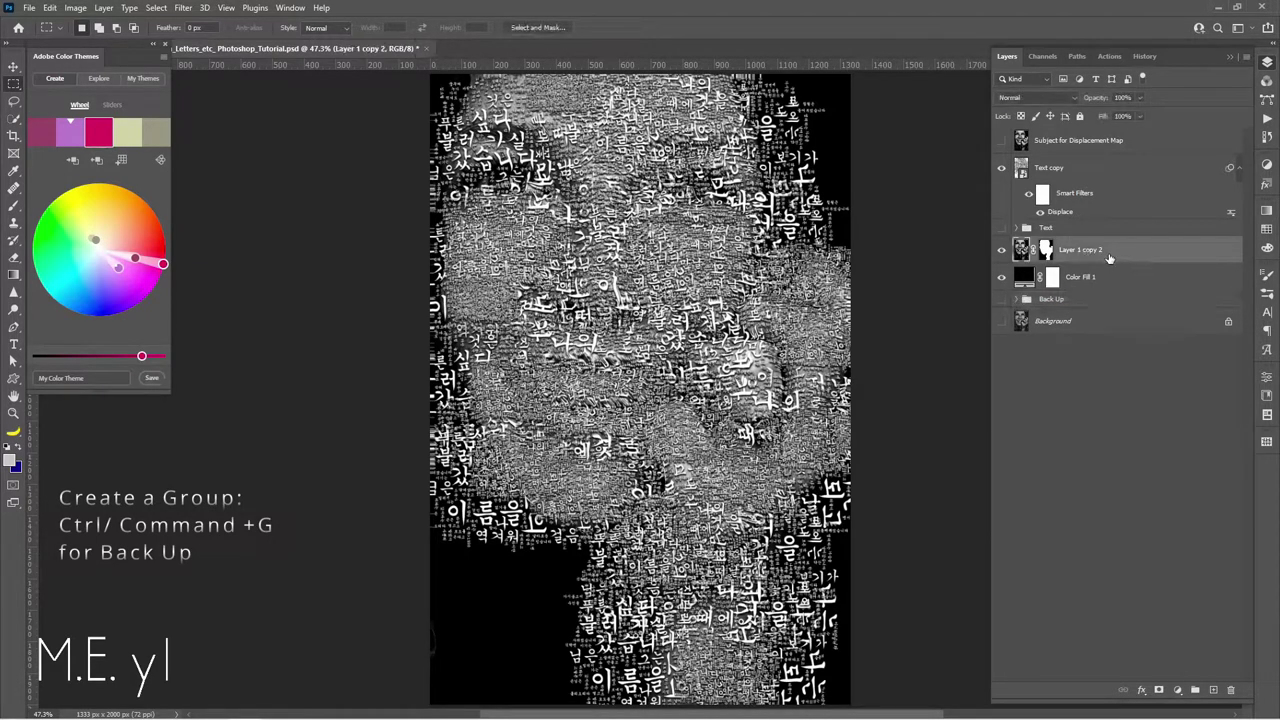
{"action": "right_click", "coordinate": [1098, 254]}
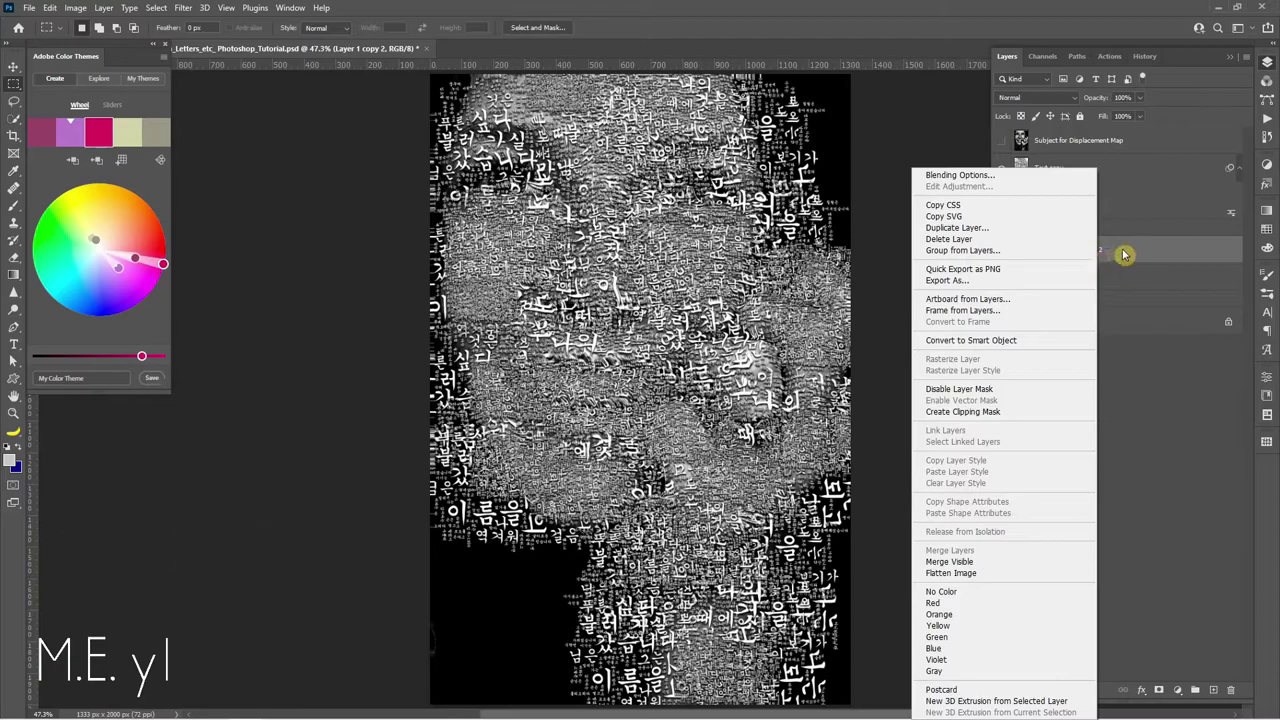
{"action": "left_click", "coordinate": [1100, 255]}
Apply Layer 1 copy 2's mask permanently, then load Text copy's letters as a selection and hide them
{"action": "left_click", "coordinate": [1045, 251]}
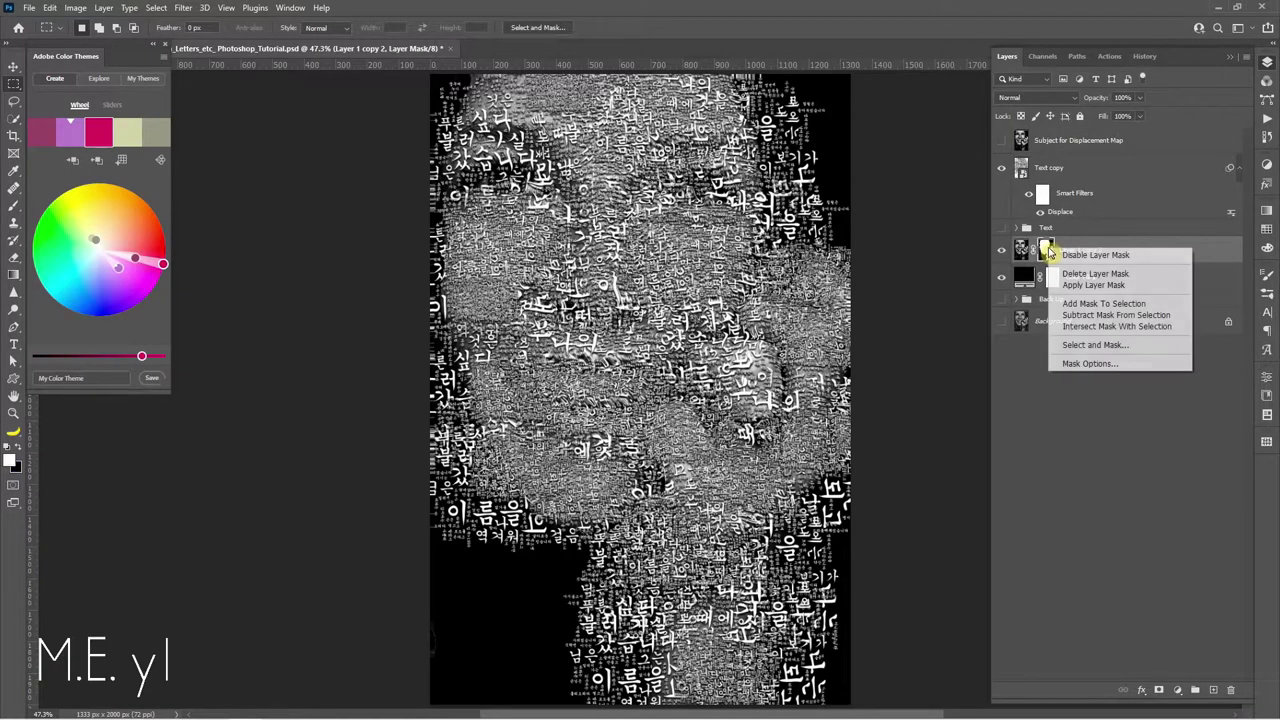
{"action": "right_click", "coordinate": [1046, 249]}
{"action": "left_click", "coordinate": [1068, 286]}
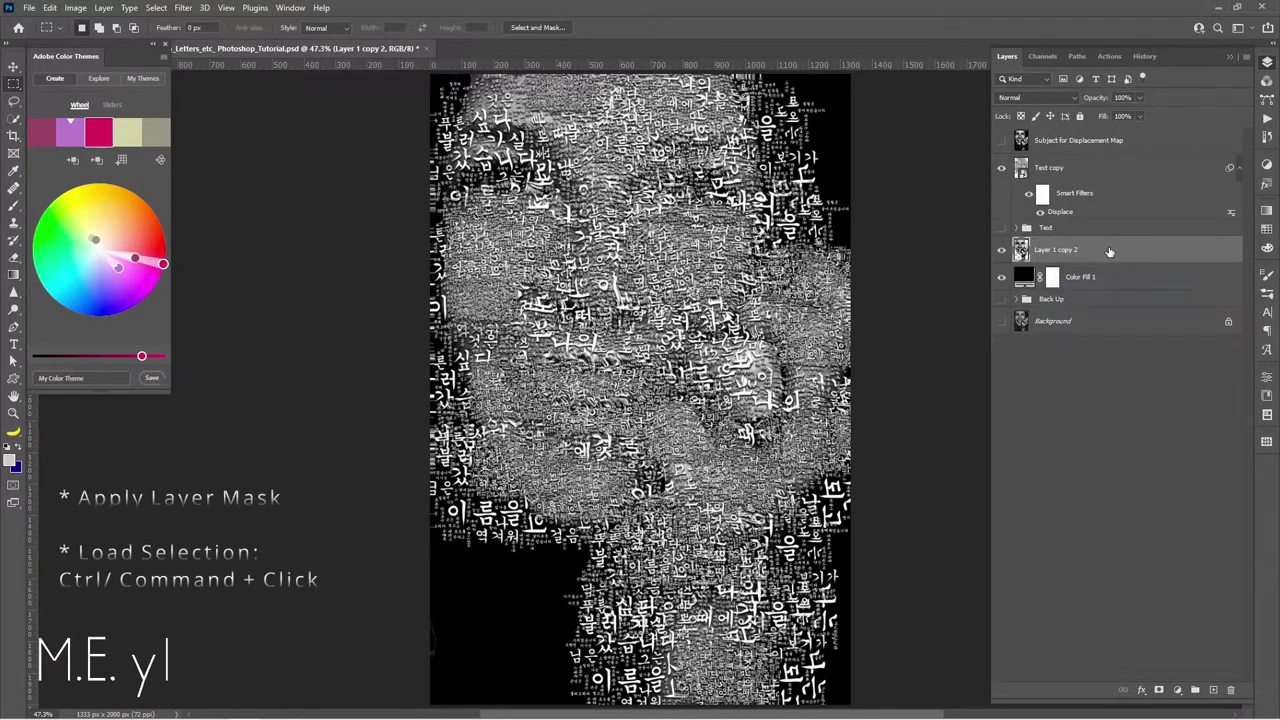
{"action": "left_click", "coordinate": [1080, 167]}
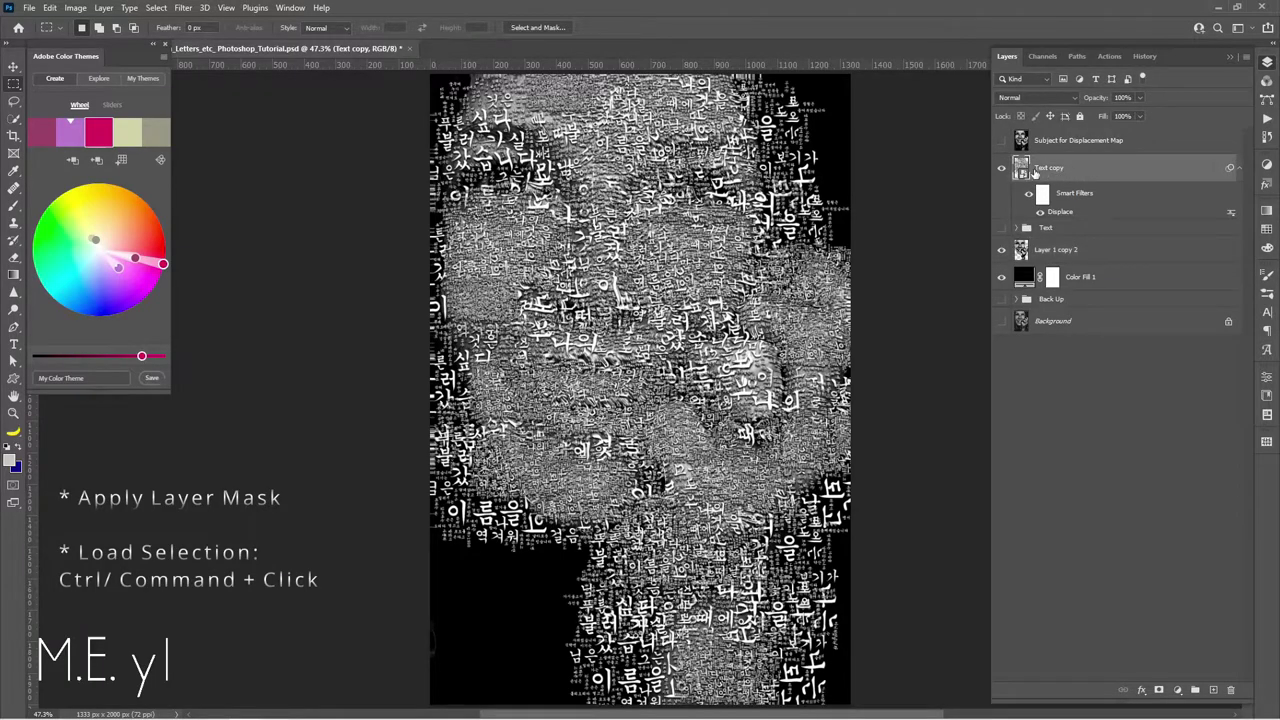
{"action": "left_click", "coordinate": [1003, 169]}
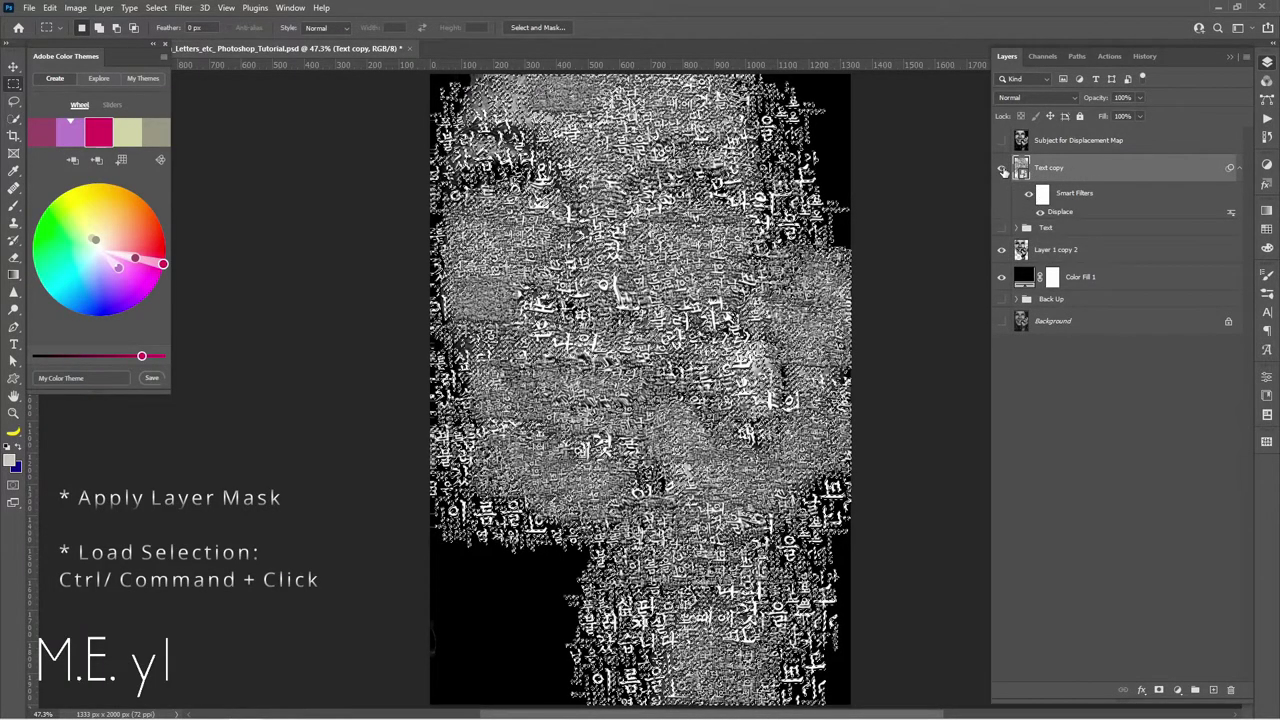
{"action": "left_click", "coordinate": [1003, 169]}
Mask Layer 1 copy 2 to the letter selection and stamp the visible result into Layer 2
{"action": "left_click", "coordinate": [1021, 250]}
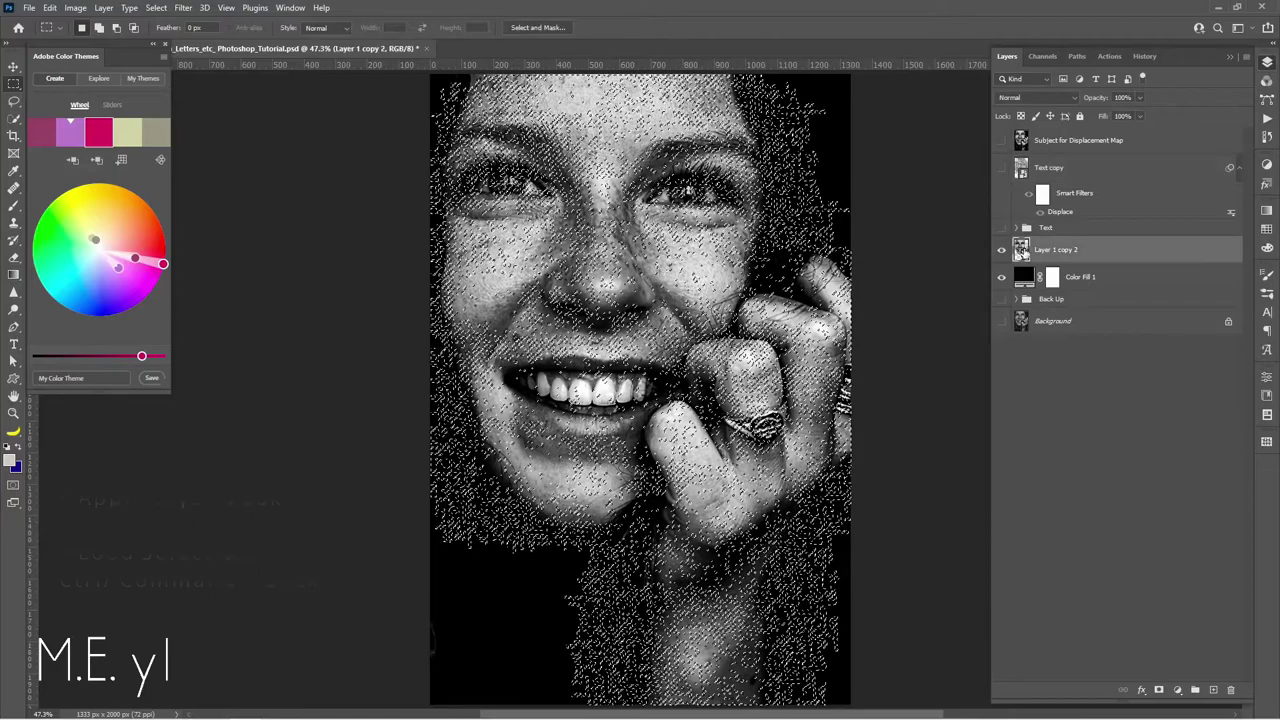
{"action": "left_click", "coordinate": [1161, 679]}
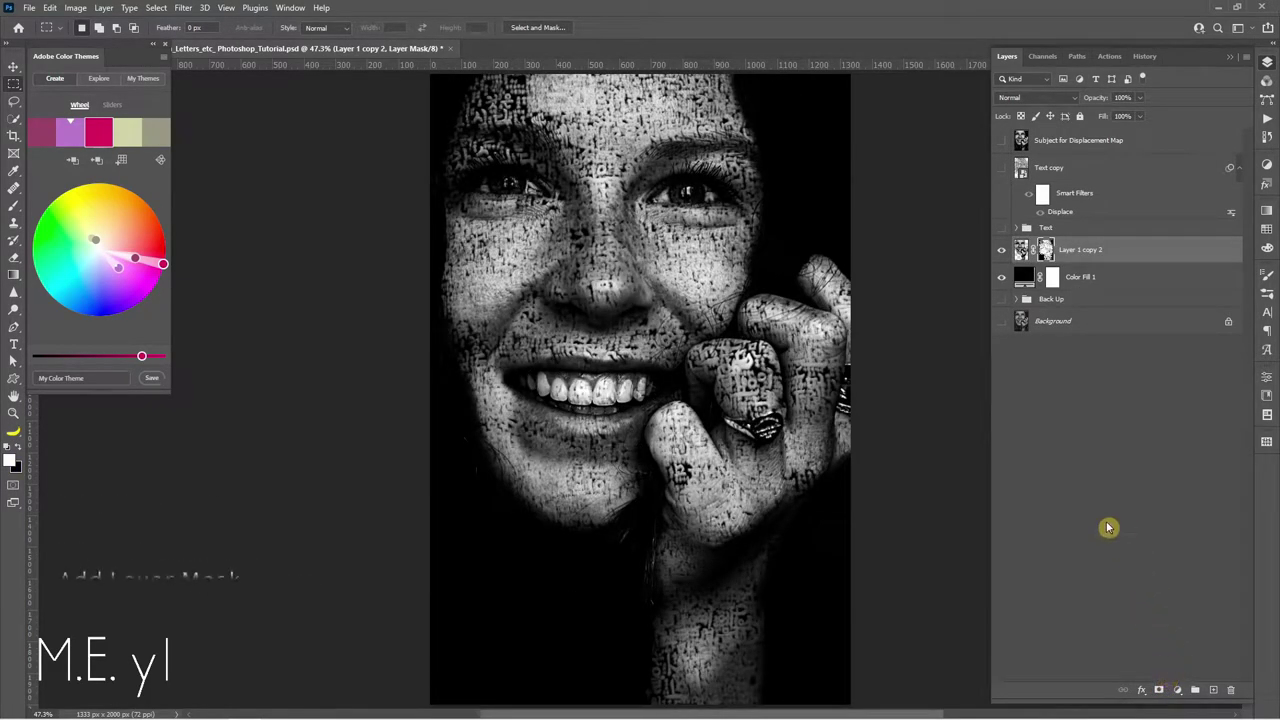
{"action": "left_click", "coordinate": [658, 296], "text": "ctrl"}
{"action": "left_click", "coordinate": [668, 305], "text": "ctrl"}
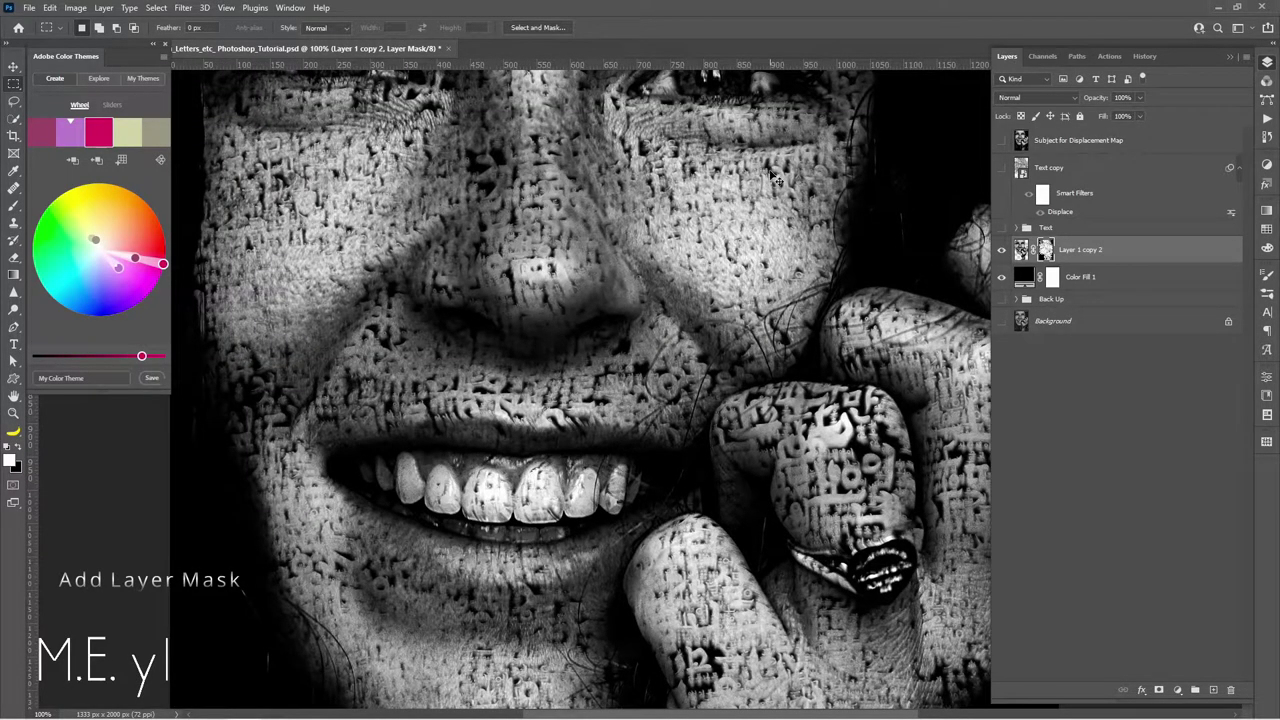
{"action": "key", "text": "ctrl+0"}
{"action": "key", "text": "shift+ctrl+alt+e"}
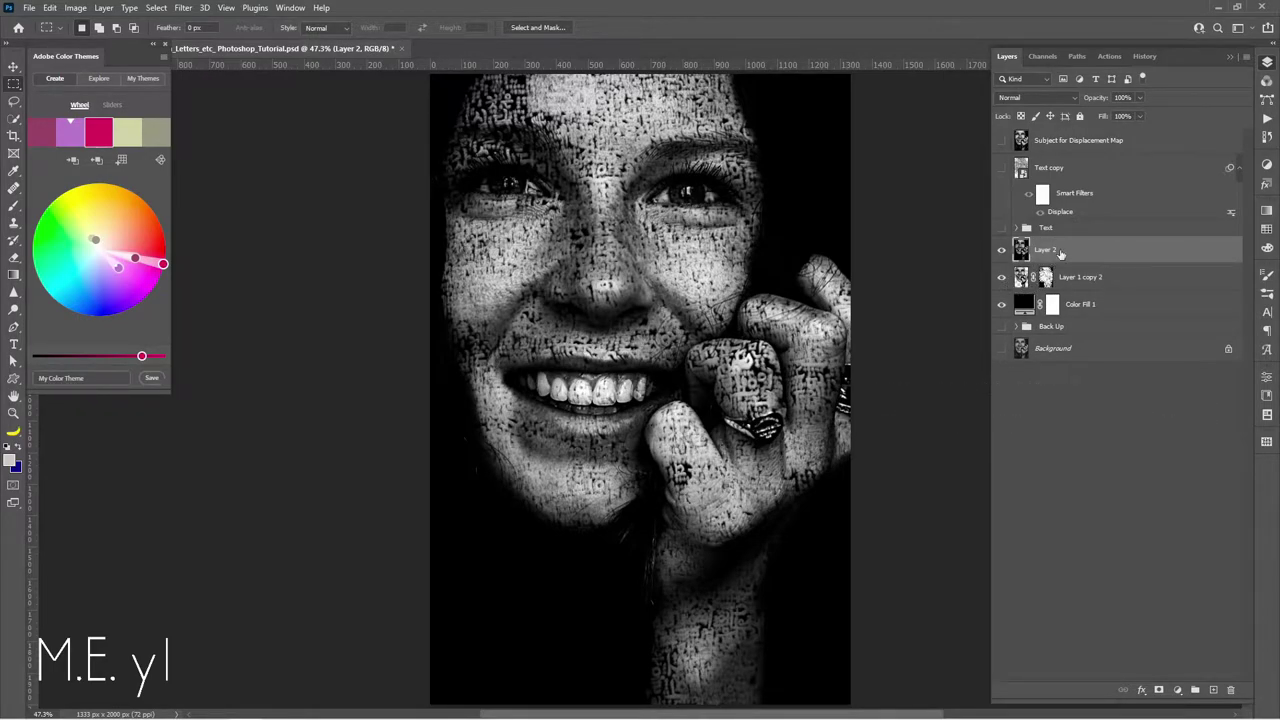
Move Layer 2 under Subject for Displacement Map, set Multiply, and compare with Text copy toggled
{"action": "left_click_drag", "start_coordinate": [1045, 249], "coordinate": [1083, 157]}
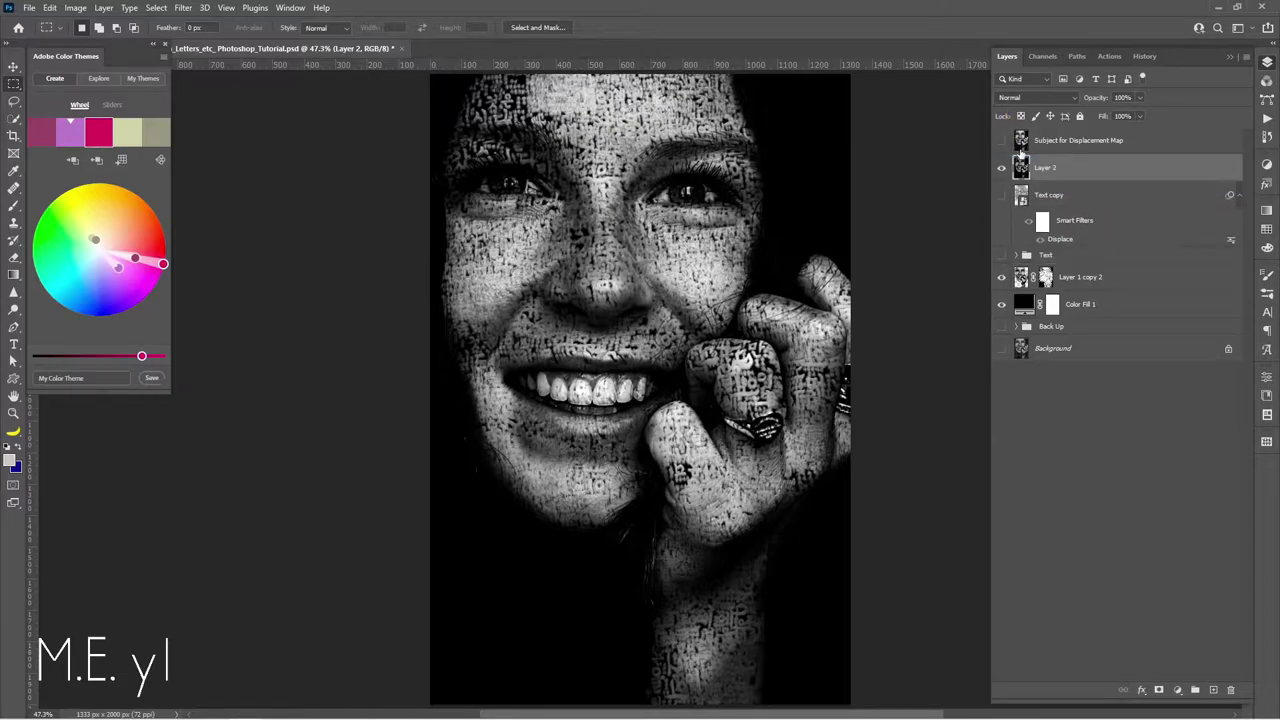
{"action": "left_click", "coordinate": [1002, 168]}
{"action": "left_click", "coordinate": [1060, 97]}
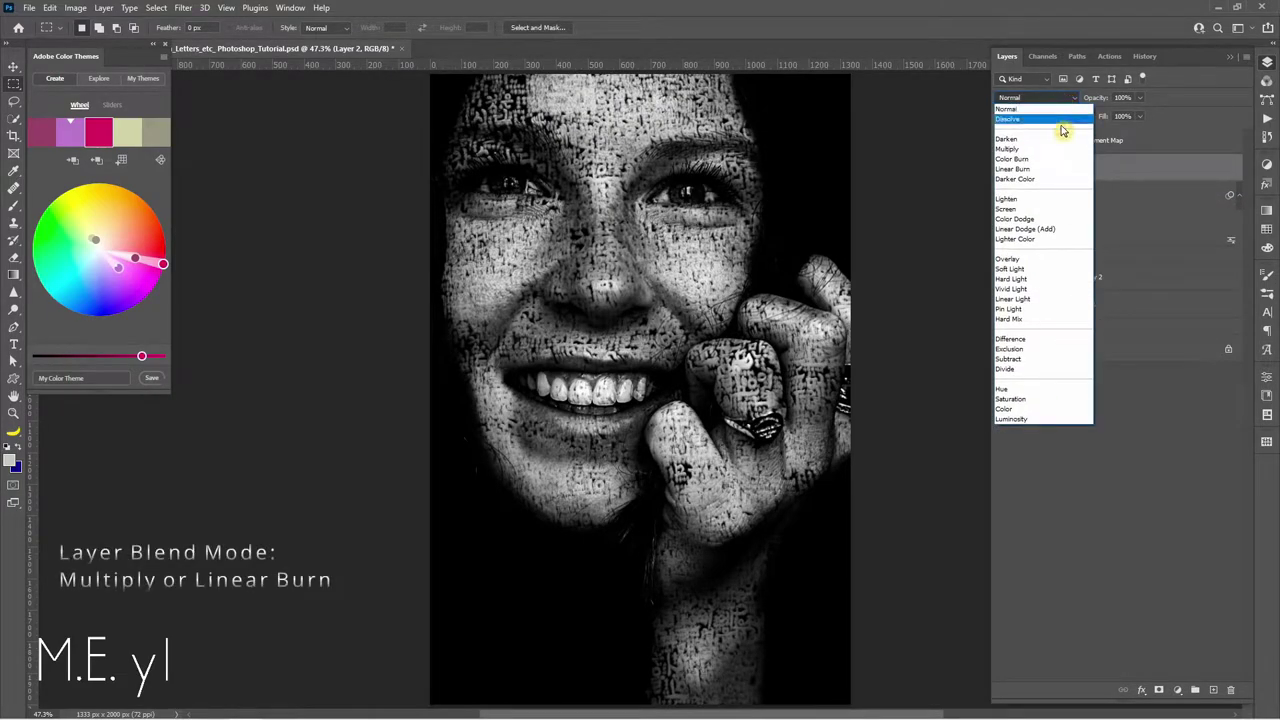
{"action": "left_click", "coordinate": [1055, 150]}
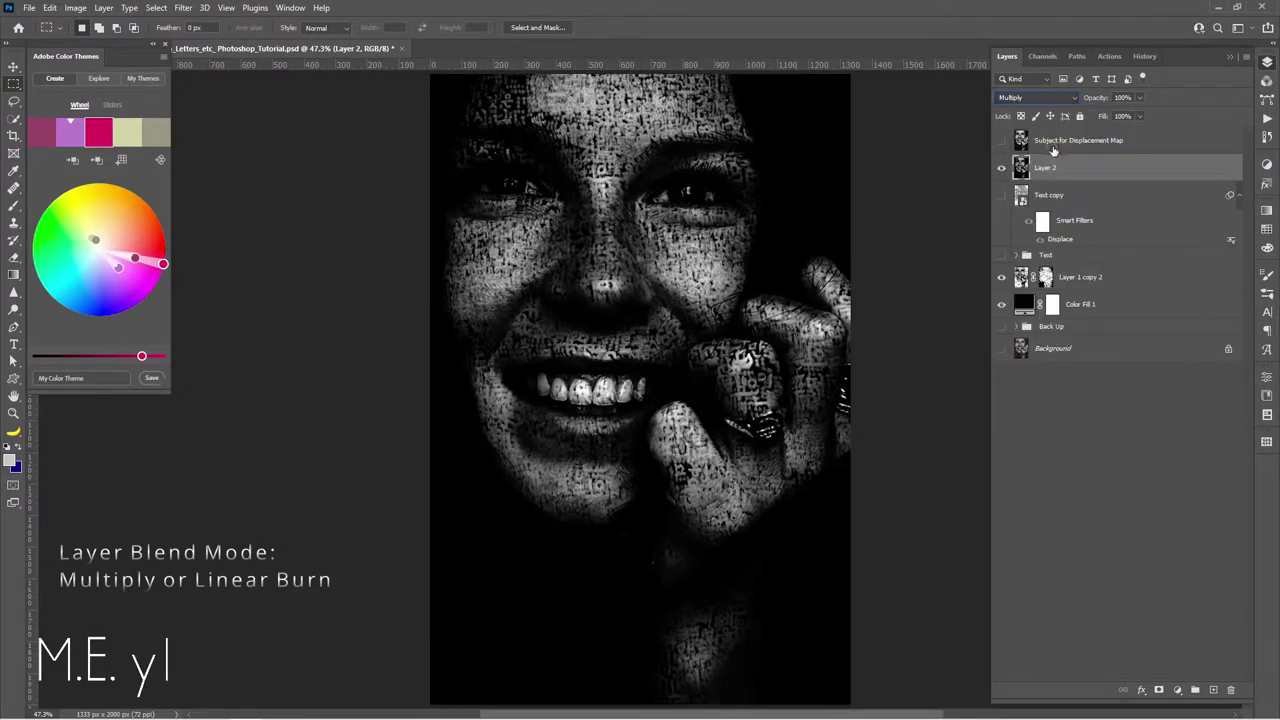
{"action": "left_click", "coordinate": [1066, 99]}
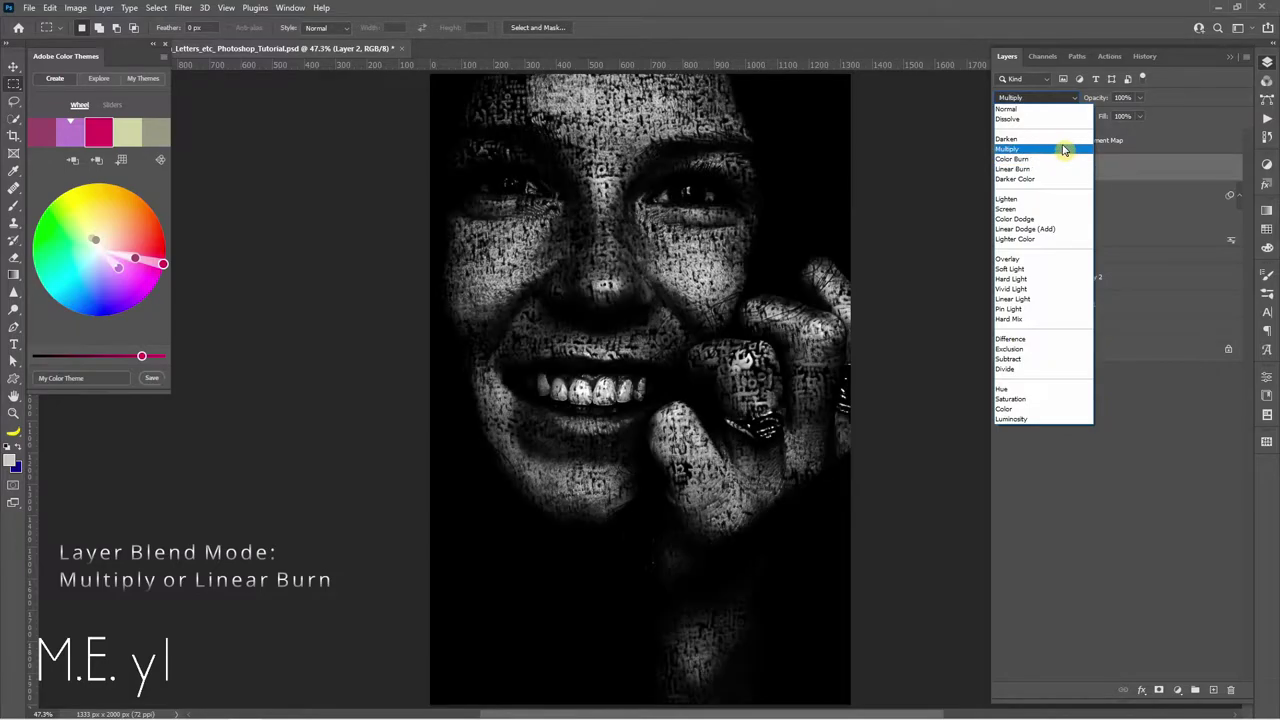
{"action": "left_click", "coordinate": [1064, 151]}
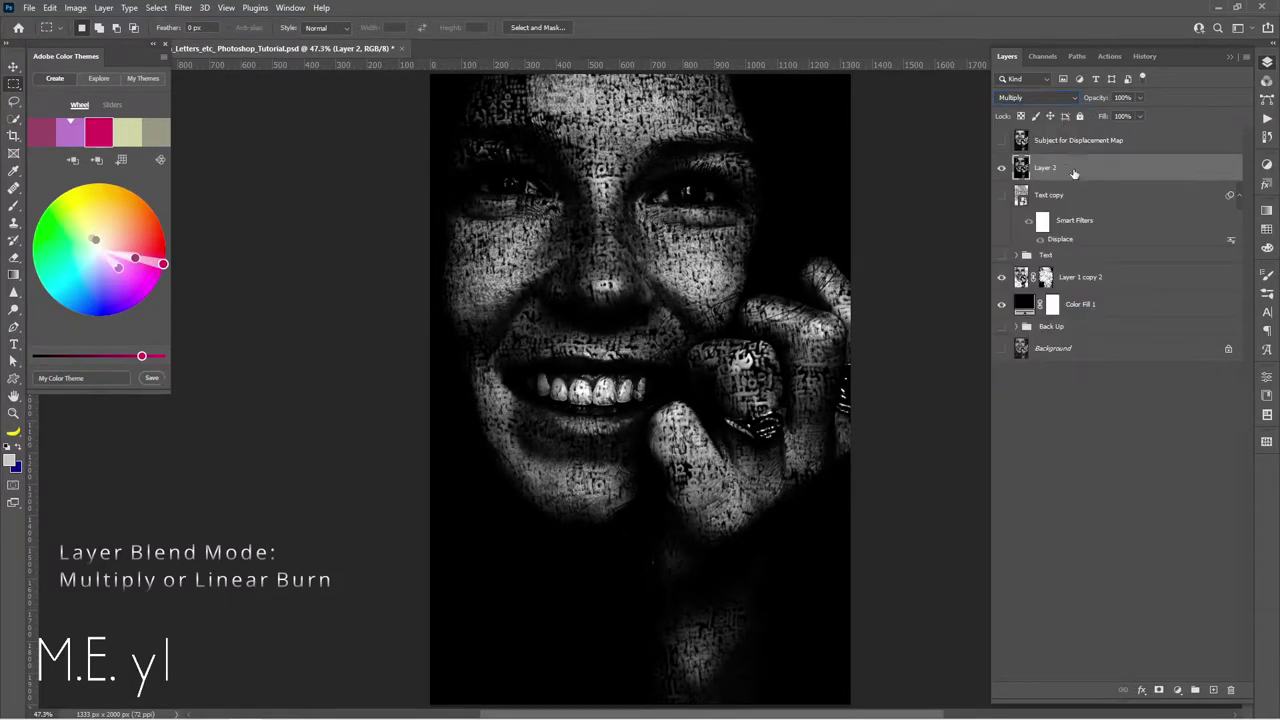
{"action": "left_click", "coordinate": [1002, 196]}
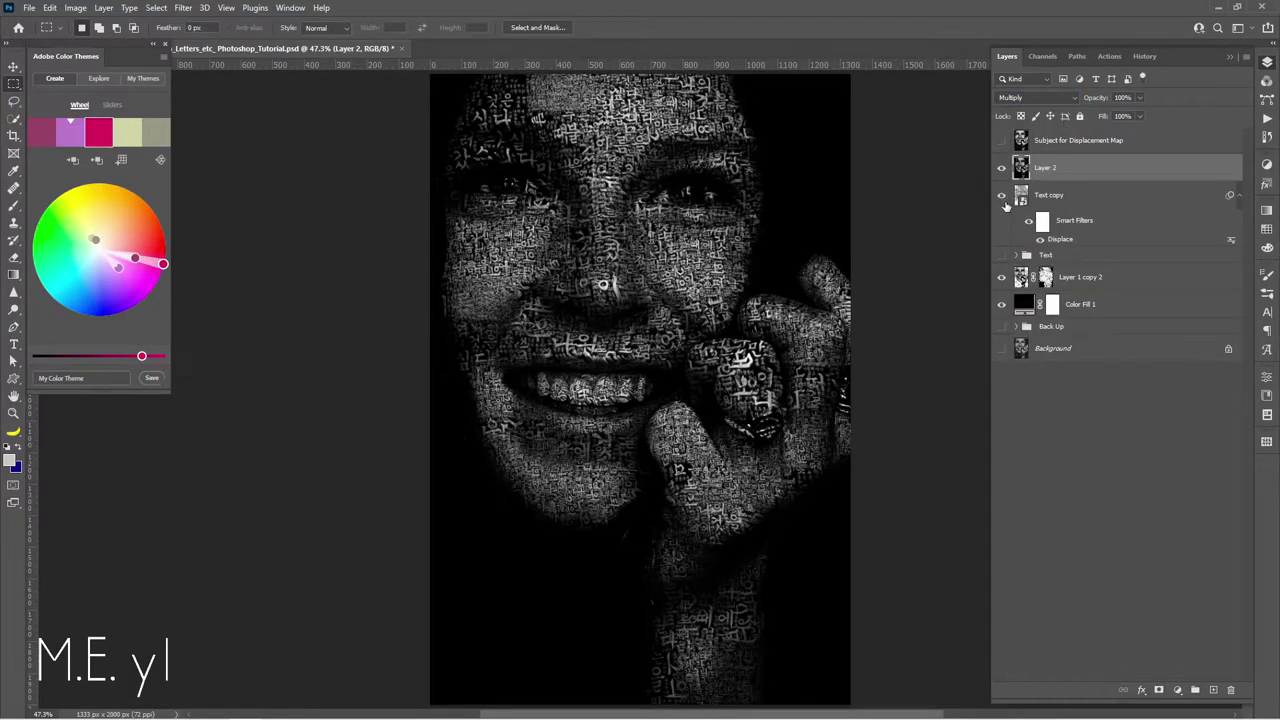
{"action": "left_click", "coordinate": [1002, 197]}
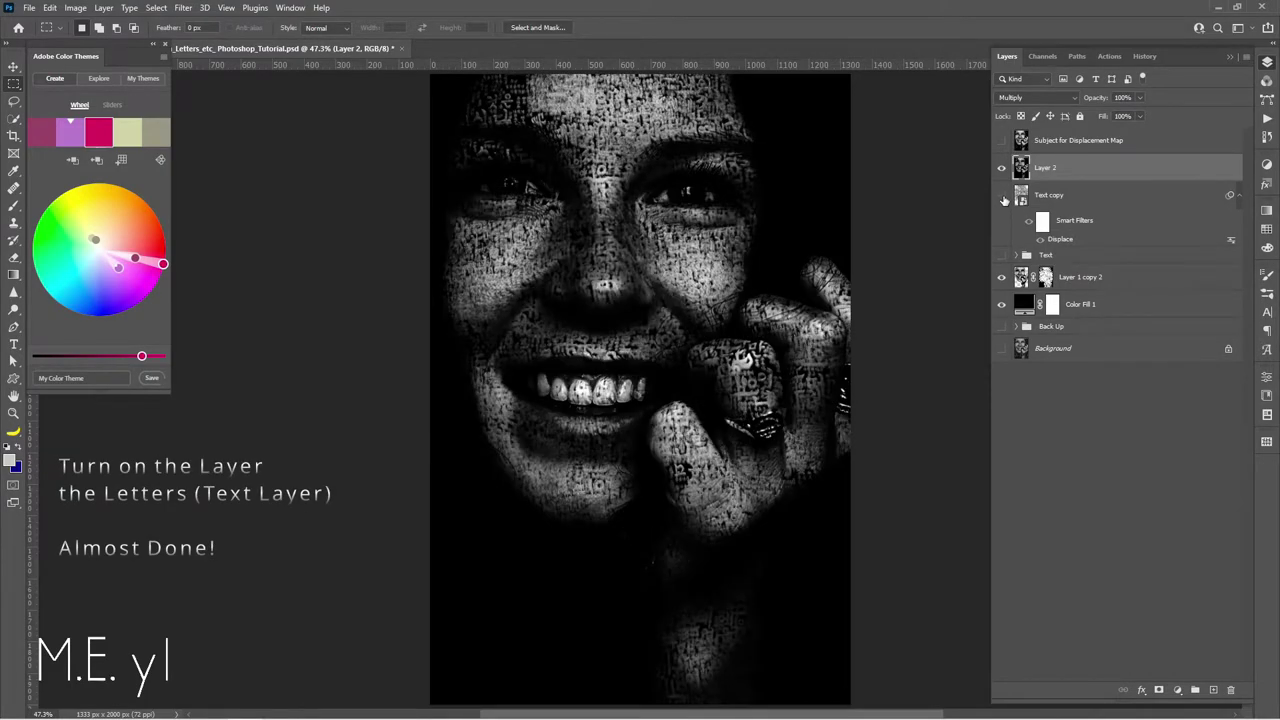
Stamp all visible layers above Layer 3 into Layer 4 and move it above Layer 2
{"action": "left_click", "coordinate": [1002, 196]}
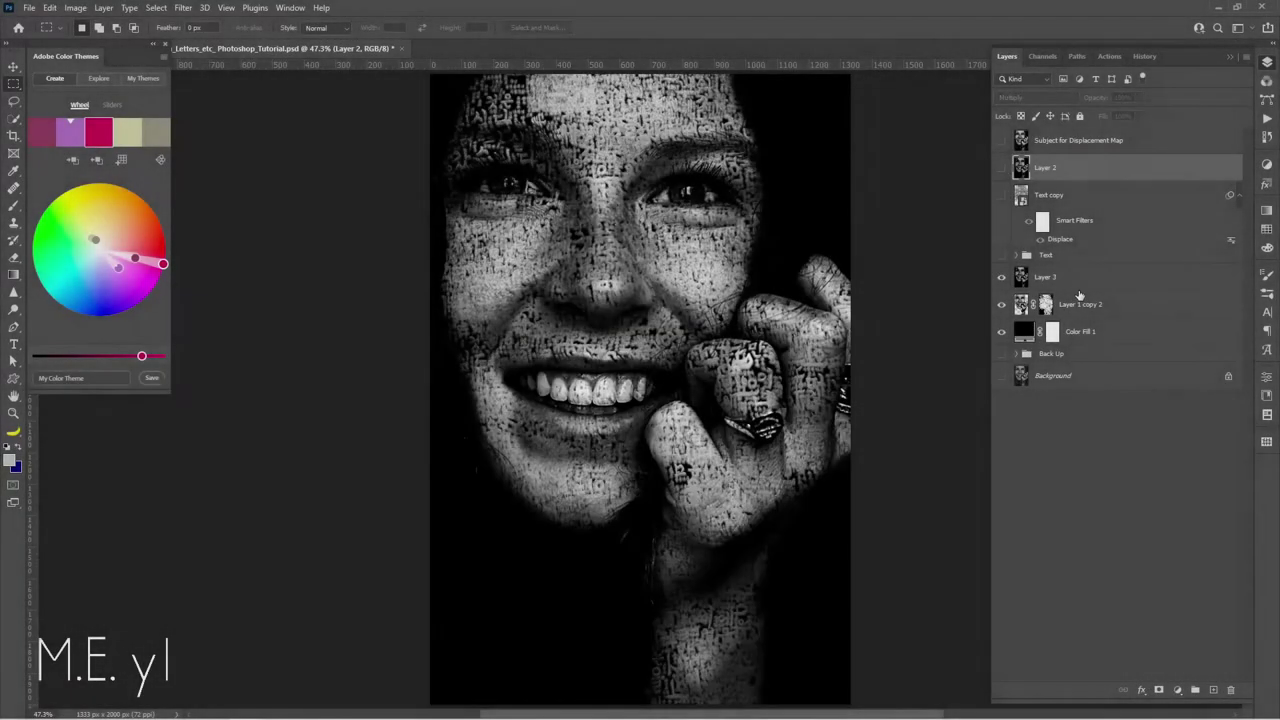
{"action": "left_click", "coordinate": [1081, 280]}
{"action": "key", "text": "shift+ctrl+alt+e"}
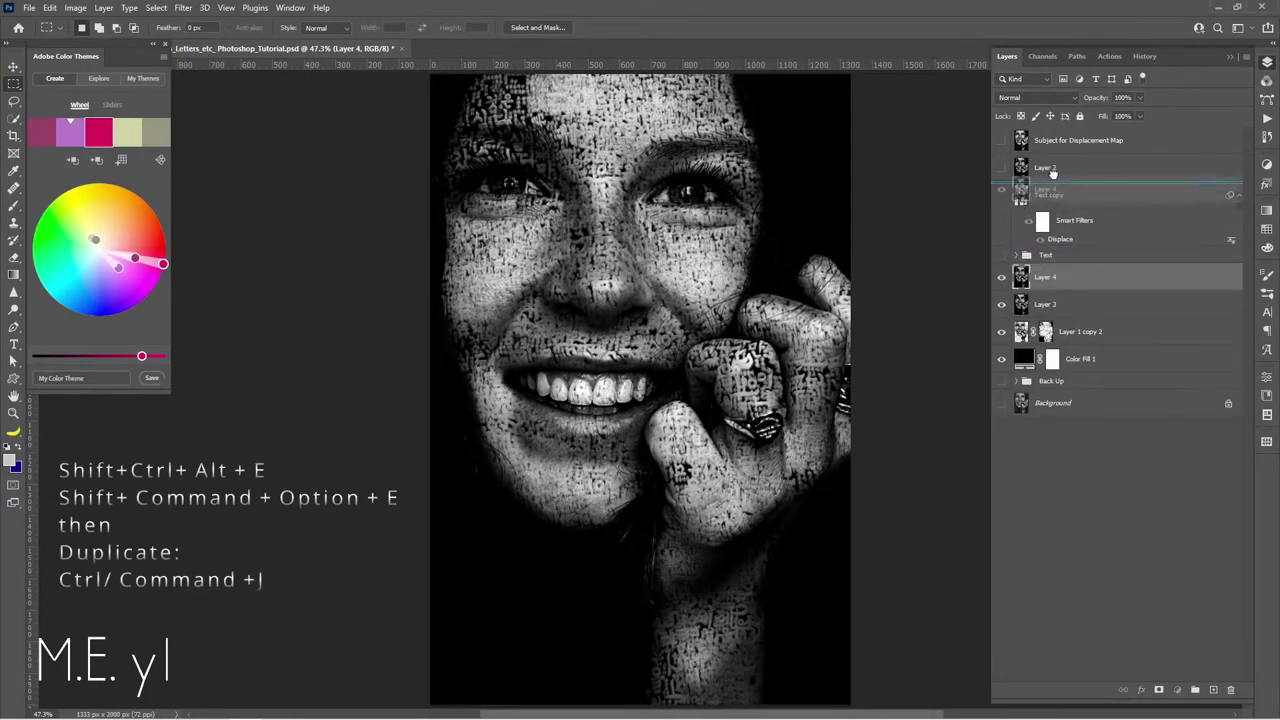
{"action": "left_click_drag", "start_coordinate": [1080, 276], "coordinate": [1040, 157]}
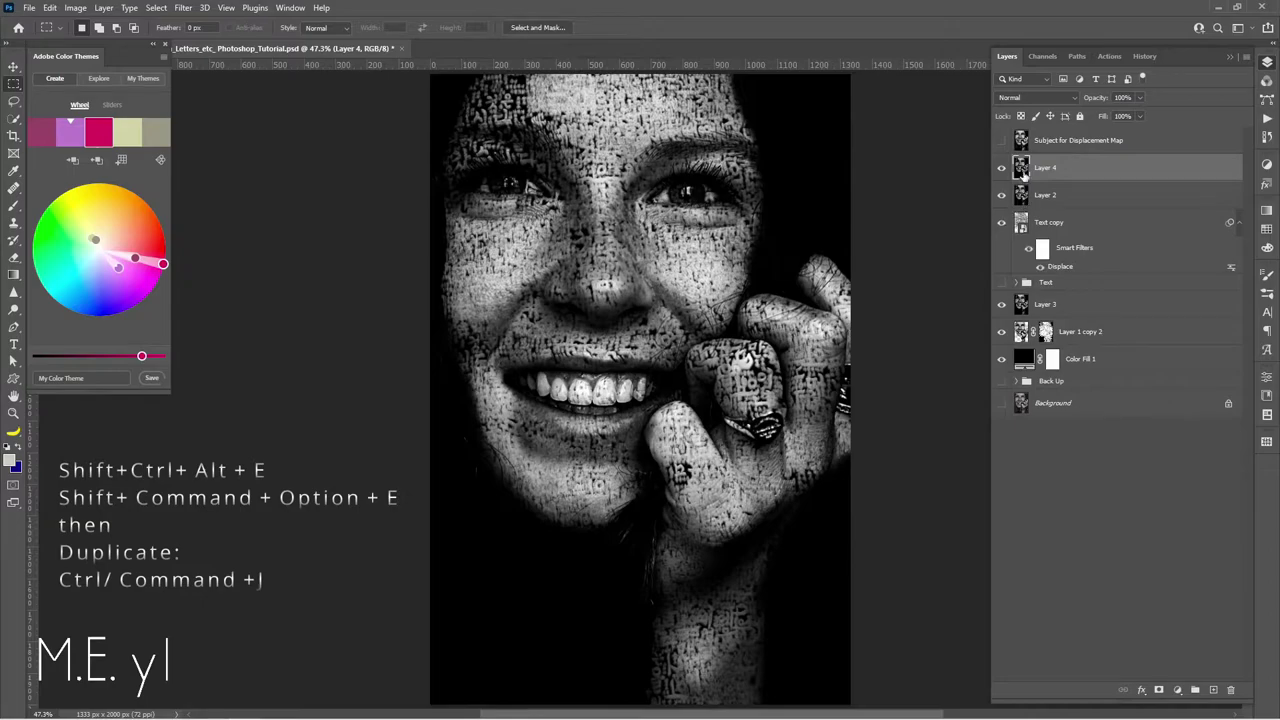
{"action": "left_click", "coordinate": [1001, 168]}
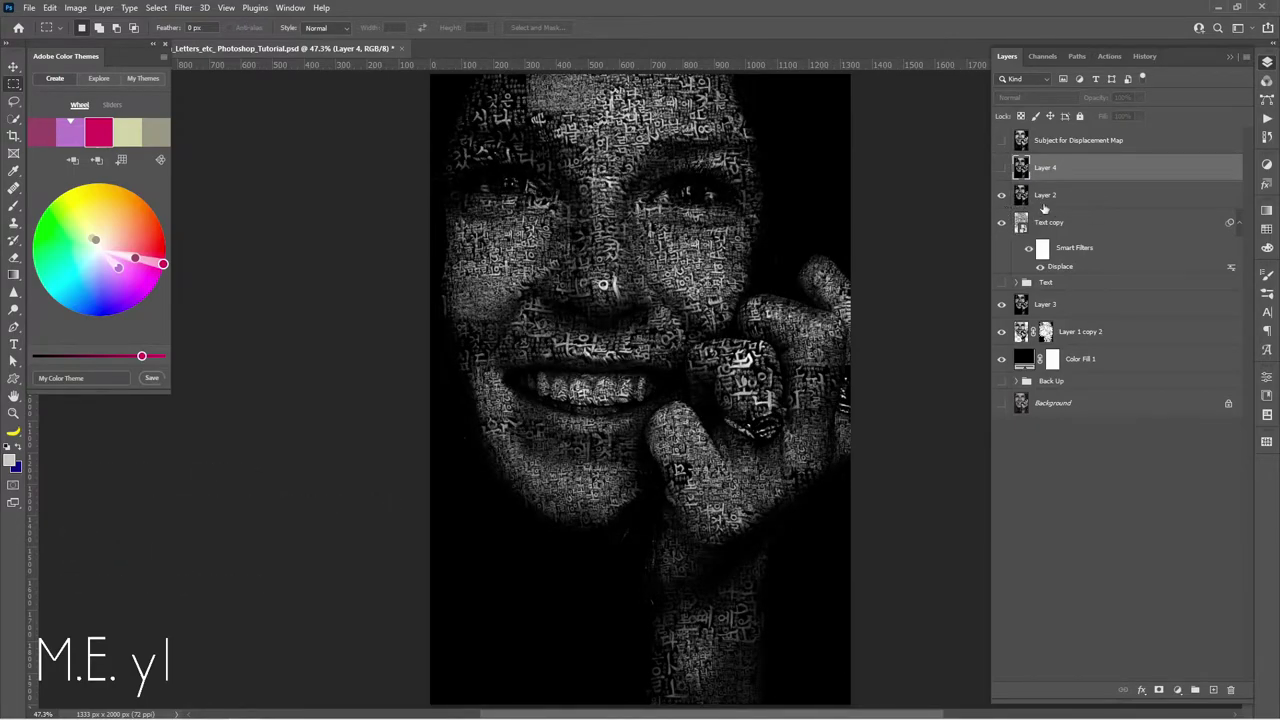
{"action": "left_click", "coordinate": [1001, 168]}
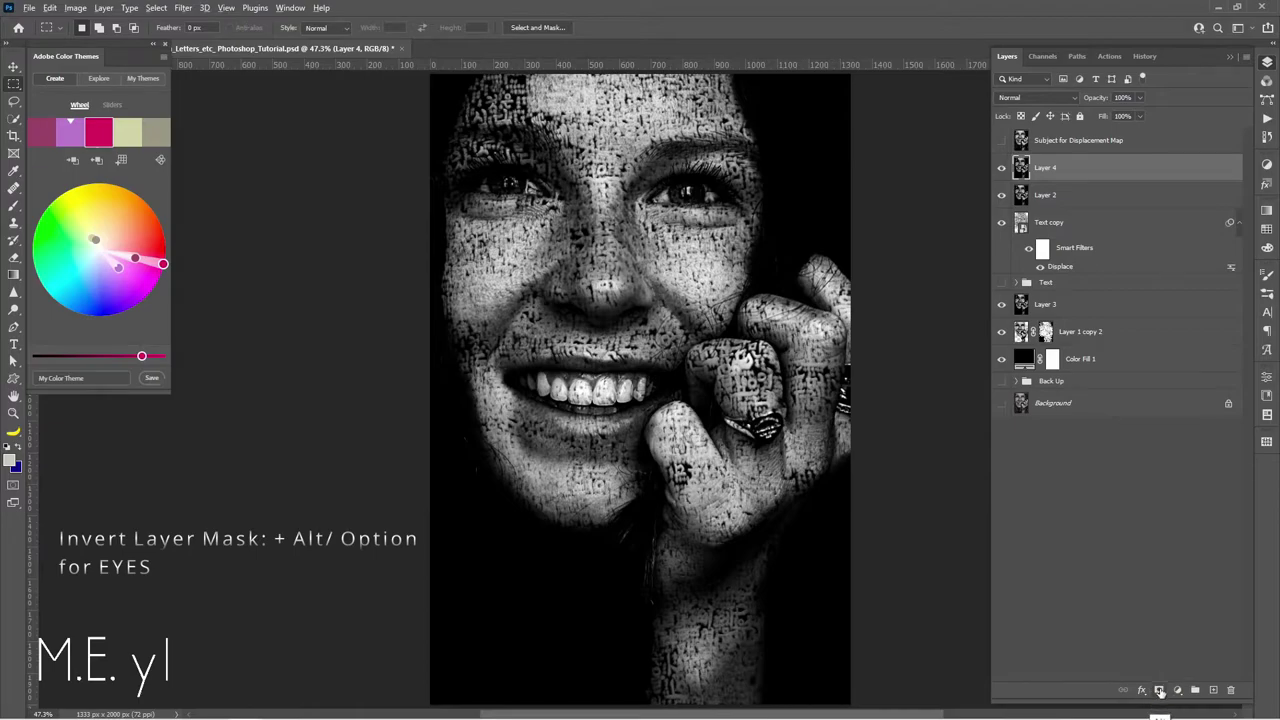
Add a black layer mask to Layer 4 and set up a smaller brush at 20% flow
{"action": "left_click", "coordinate": [1160, 689], "text": "alt"}
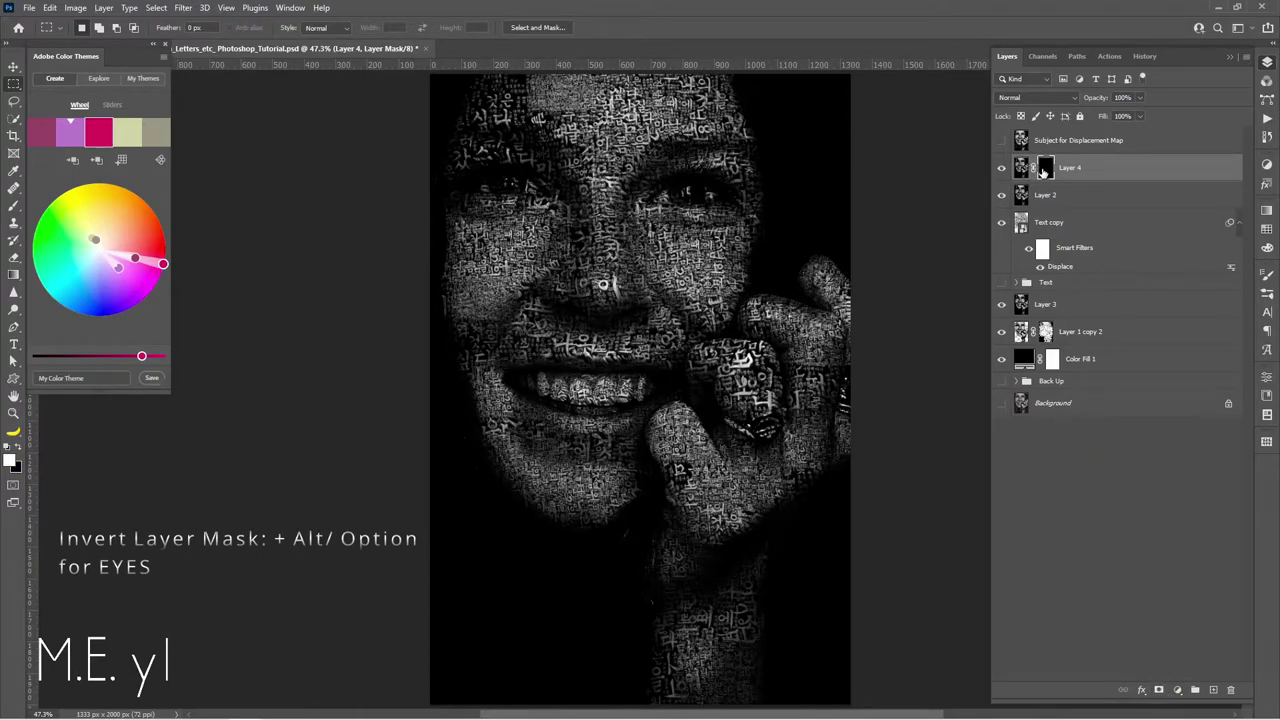
{"action": "key", "text": "b"}
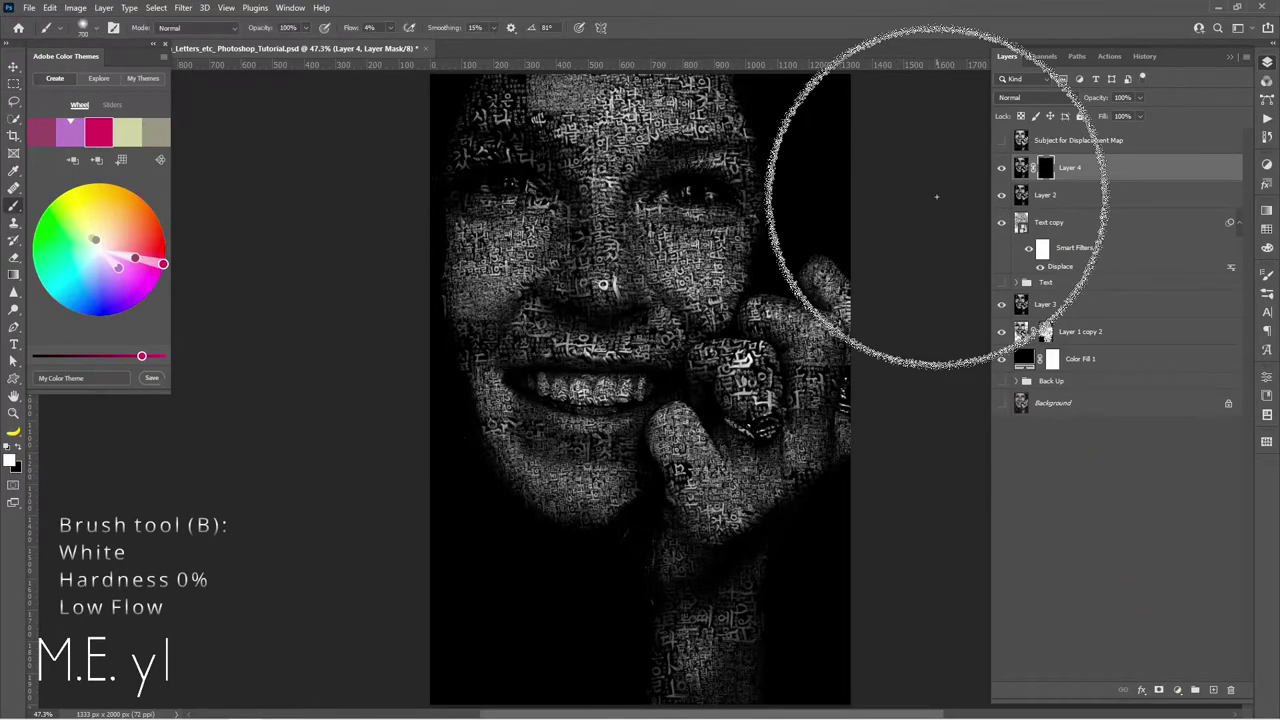
{"action": "key", "text": "bracketleft"}
{"action": "key", "text": "bracketleft"}
{"action": "key", "text": "bracketleft"}
{"action": "key", "text": "bracketleft"}
{"action": "key", "text": "bracketleft"}
{"action": "key", "text": "bracketleft"}
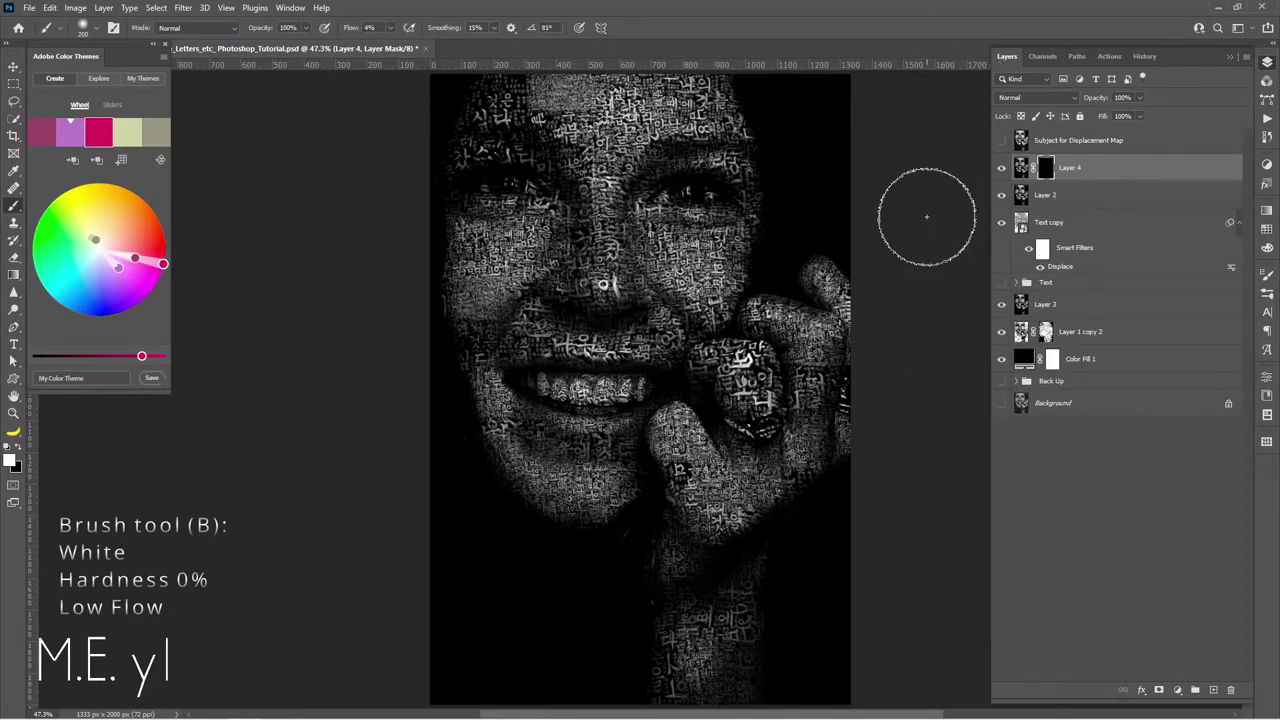
{"action": "key", "text": "bracketleft"}
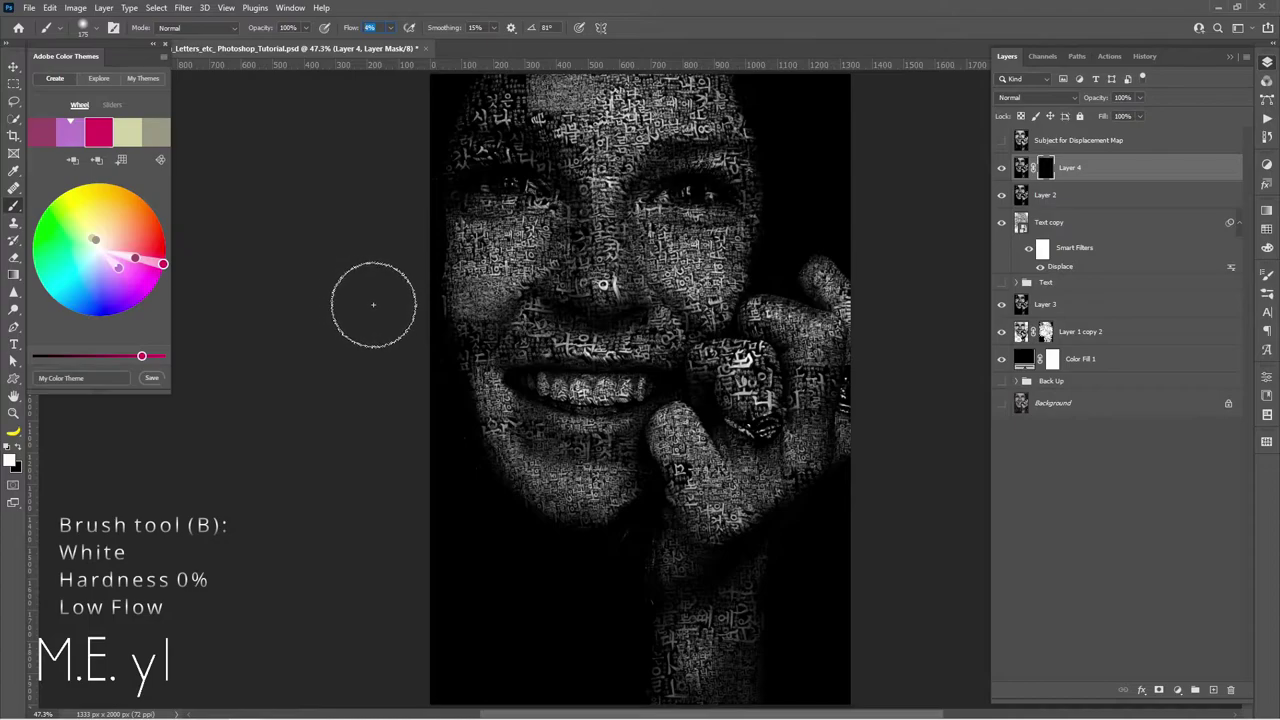
{"action": "type", "text": "20"}
{"action": "key", "text": "Return"}
Paint white on the mask with a small fully soft brush over the cheek and teeth
{"action": "mouse_move", "coordinate": [539, 285]}
{"action": "left_mouse_down"}
{"action": "mouse_move", "coordinate": [543, 266]}
{"action": "mouse_move", "coordinate": [540, 280]}
{"action": "left_mouse_up"}
{"action": "right_click", "coordinate": [737, 306], "text": "ctrl+alt"}
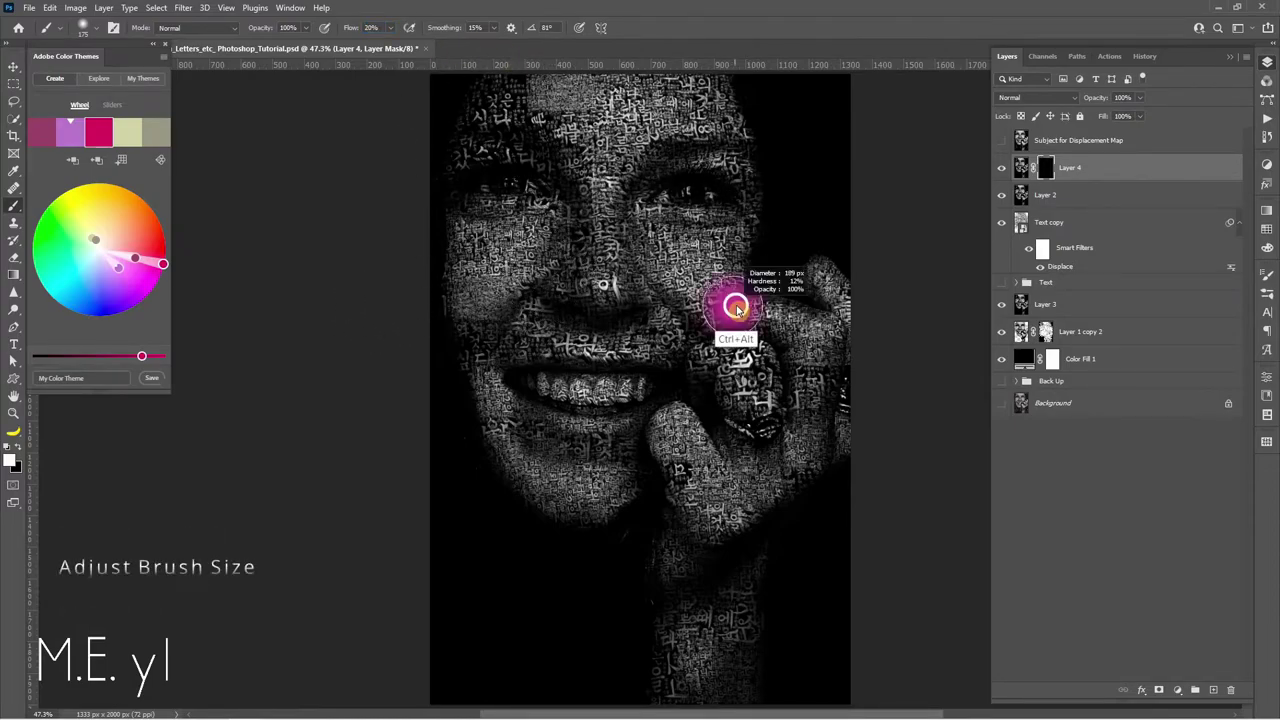
{"action": "left_click_drag", "start_coordinate": [737, 306], "coordinate": [691, 187]}
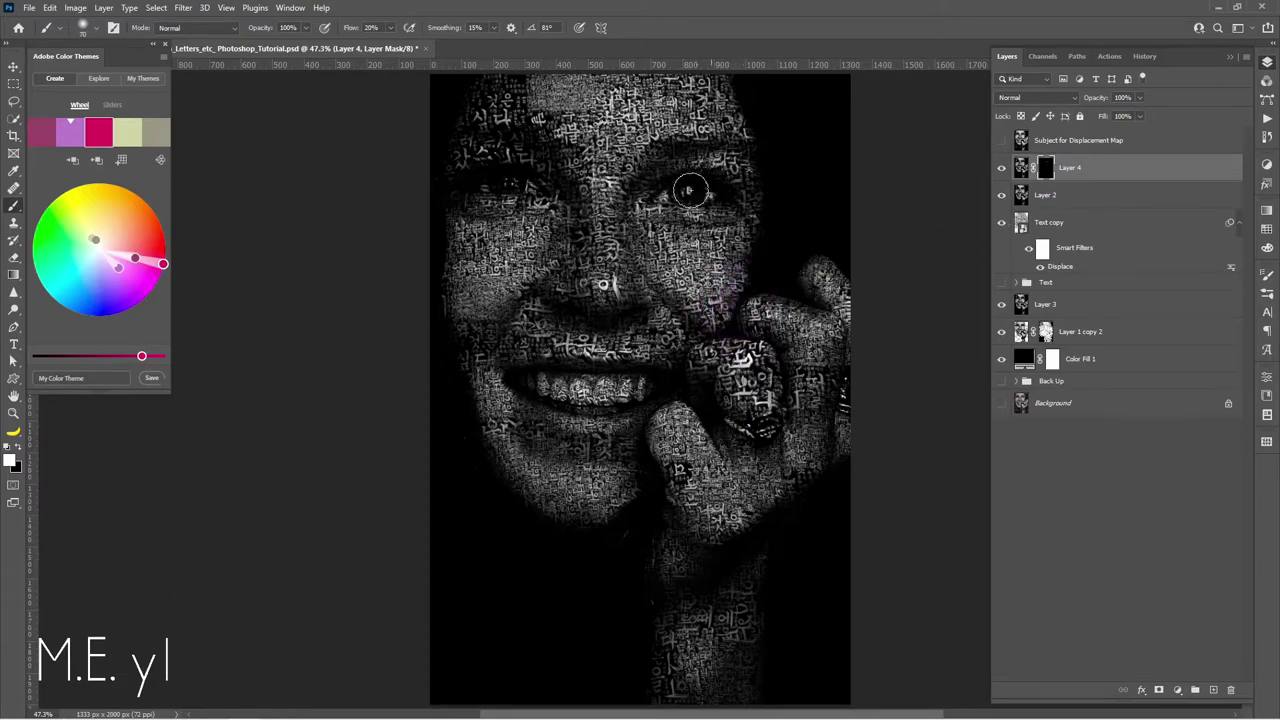
{"action": "scroll", "coordinate": [700, 195], "scroll_direction": "up", "scroll_amount": 2}
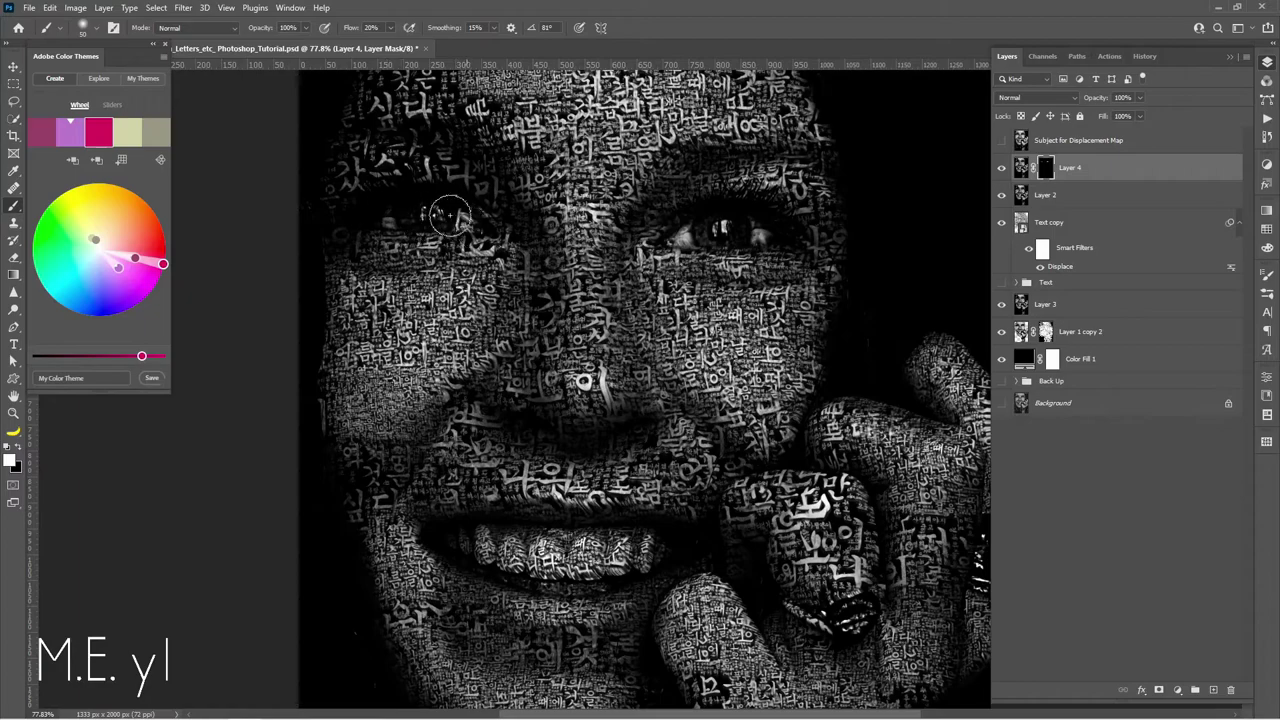
{"action": "scroll", "coordinate": [600, 300], "scroll_direction": "down", "scroll_amount": 2}
{"action": "left_click_drag", "start_coordinate": [514, 486], "coordinate": [645, 488]}
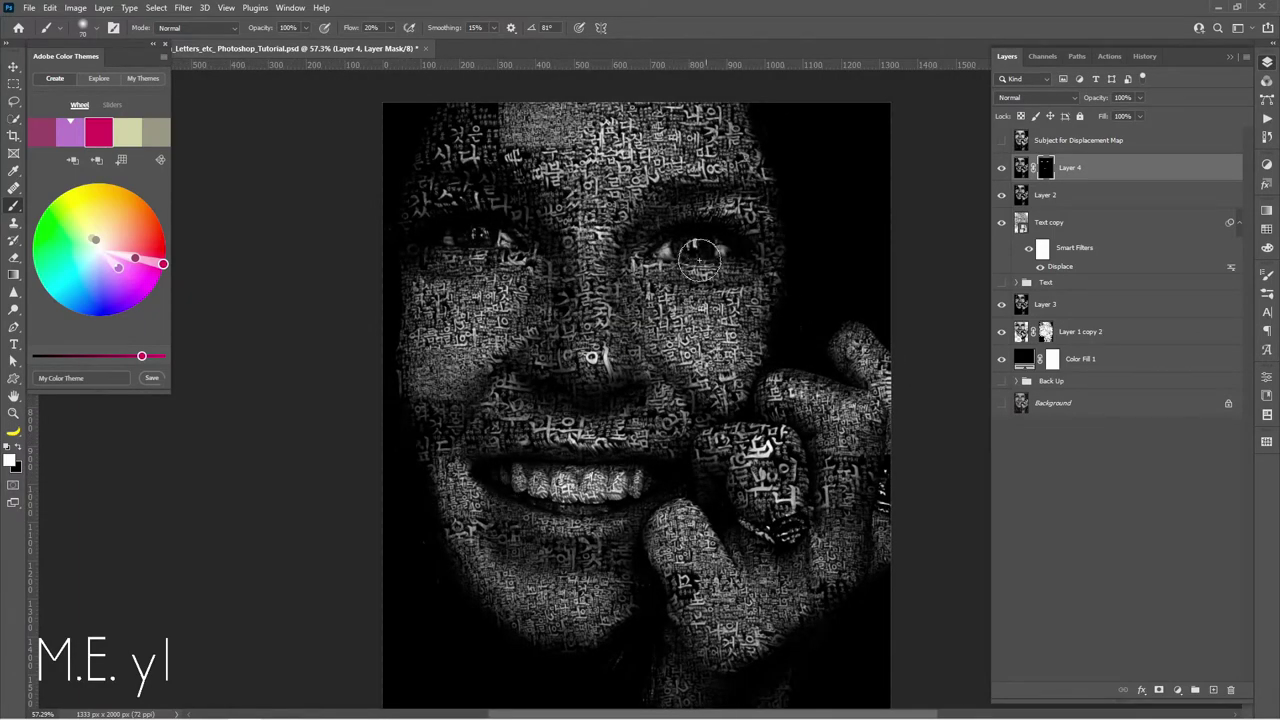
{"action": "scroll", "coordinate": [697, 246], "scroll_direction": "down", "scroll_amount": 1}
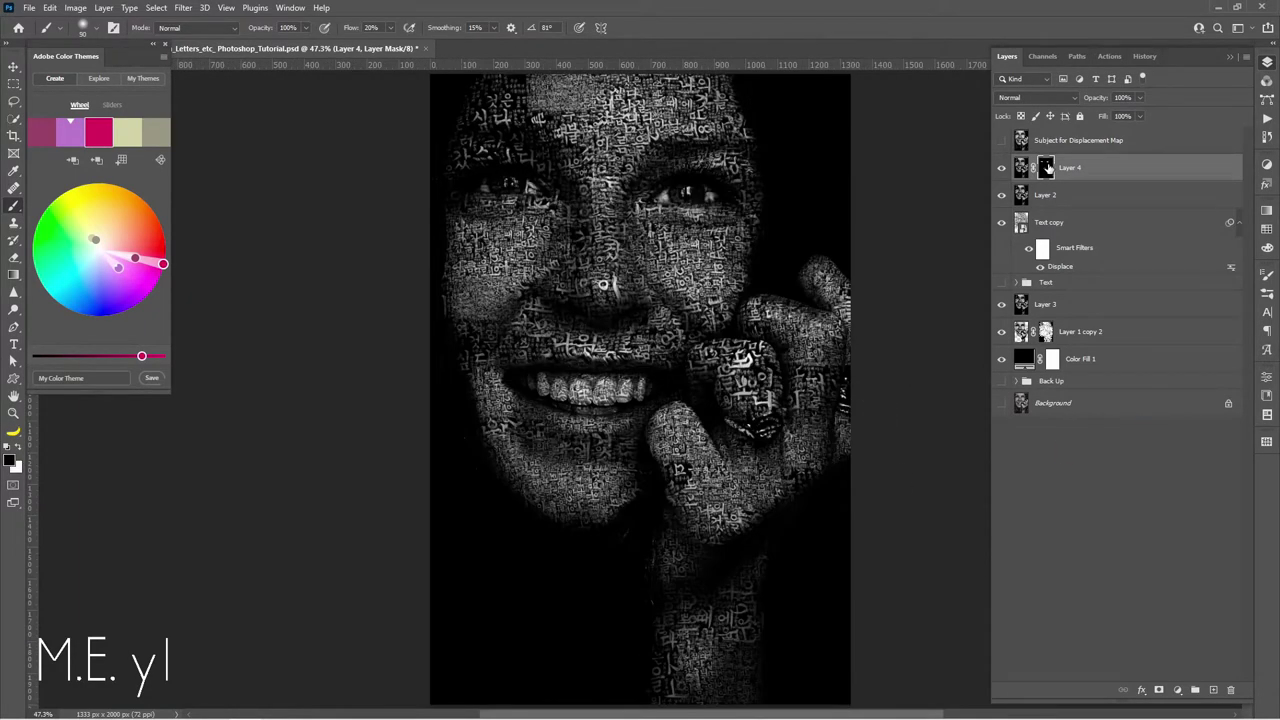
Check the Layer 4 mask alone, then inspect eyes and teeth at 100% before fitting to screen
{"action": "key", "text": "alt"}
{"action": "left_click", "coordinate": [1045, 170], "text": "alt"}
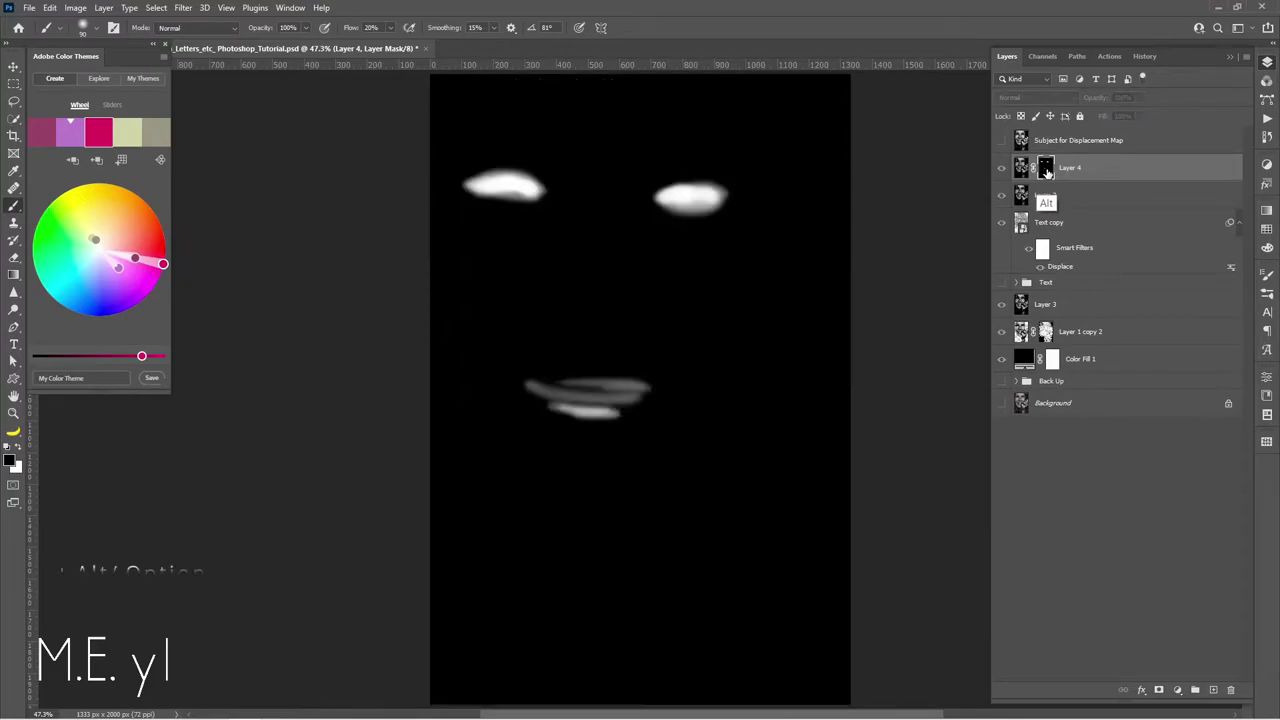
{"action": "left_click", "coordinate": [1045, 170], "text": "alt"}
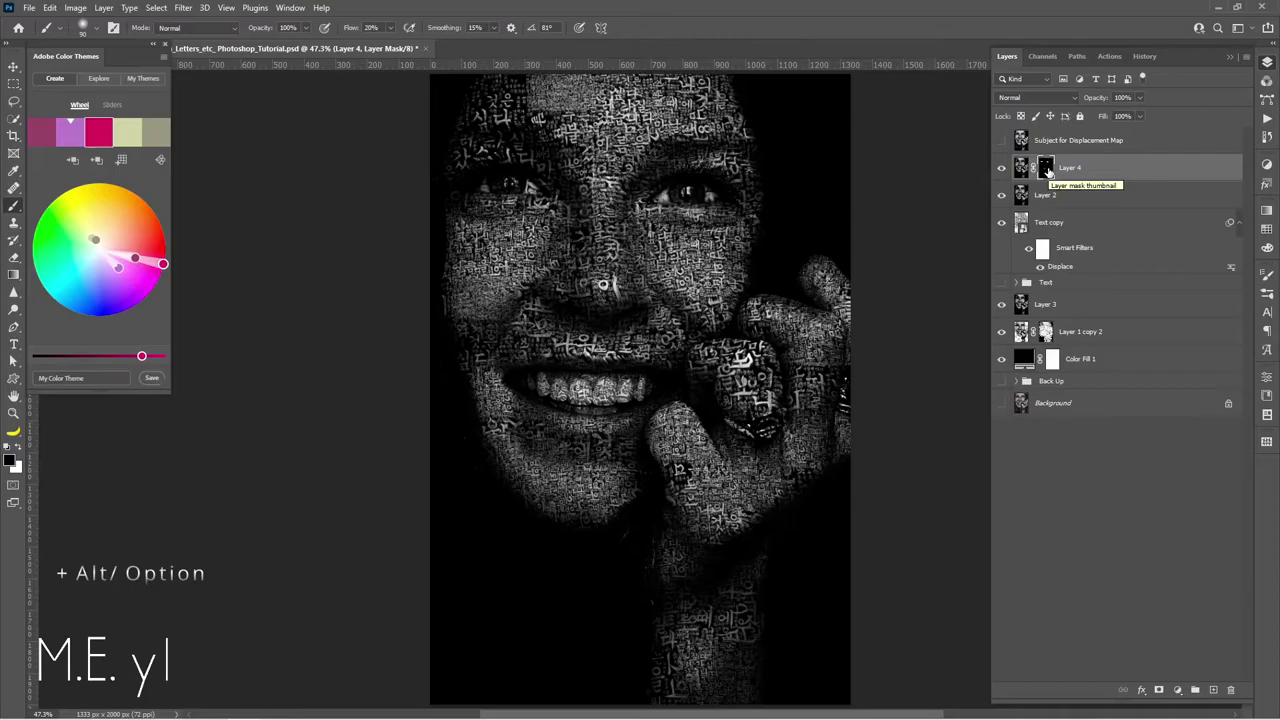
{"action": "left_click", "coordinate": [698, 270], "text": "ctrl"}
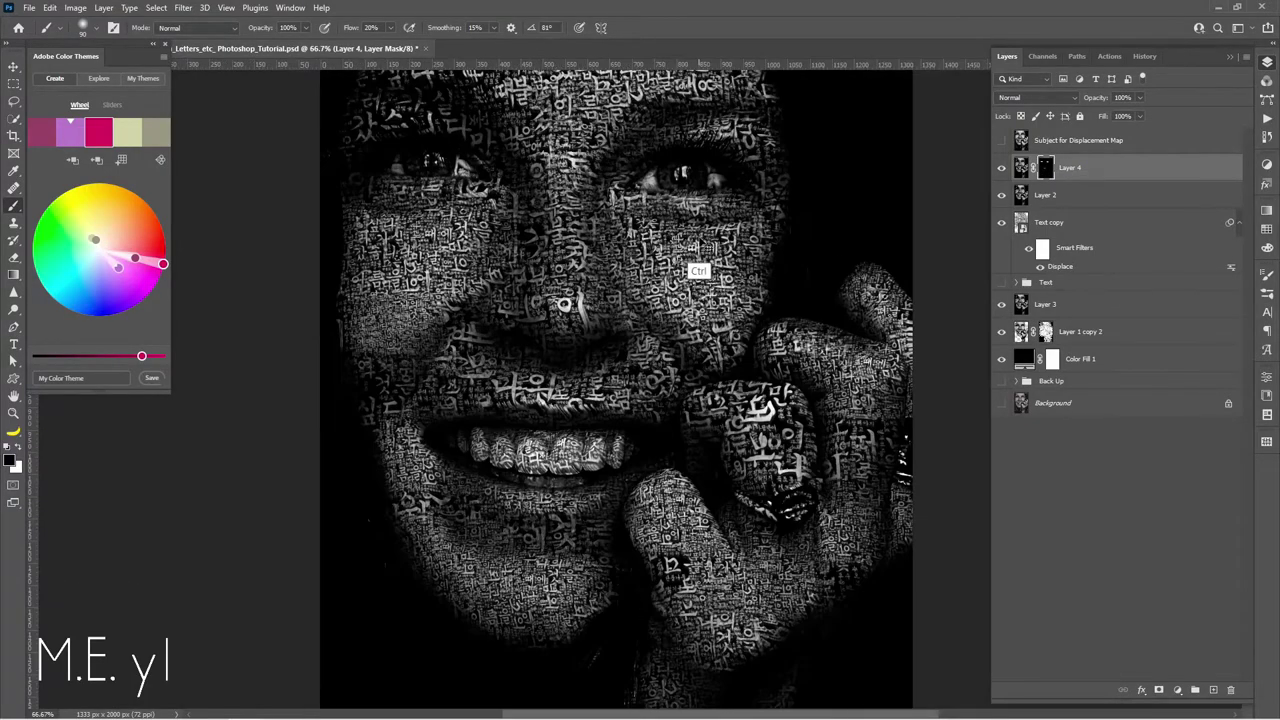
{"action": "left_click", "coordinate": [722, 252], "text": "ctrl"}
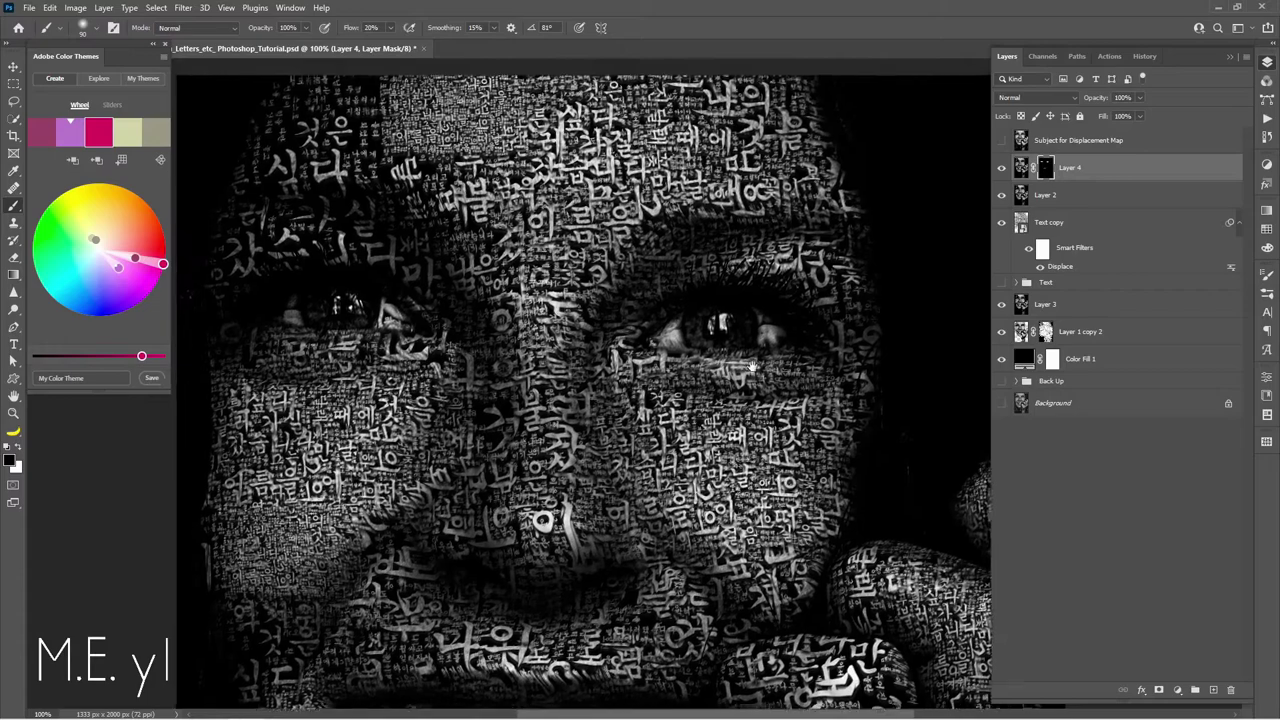
{"action": "left_click_drag", "start_coordinate": [722, 250], "coordinate": [745, 337]}
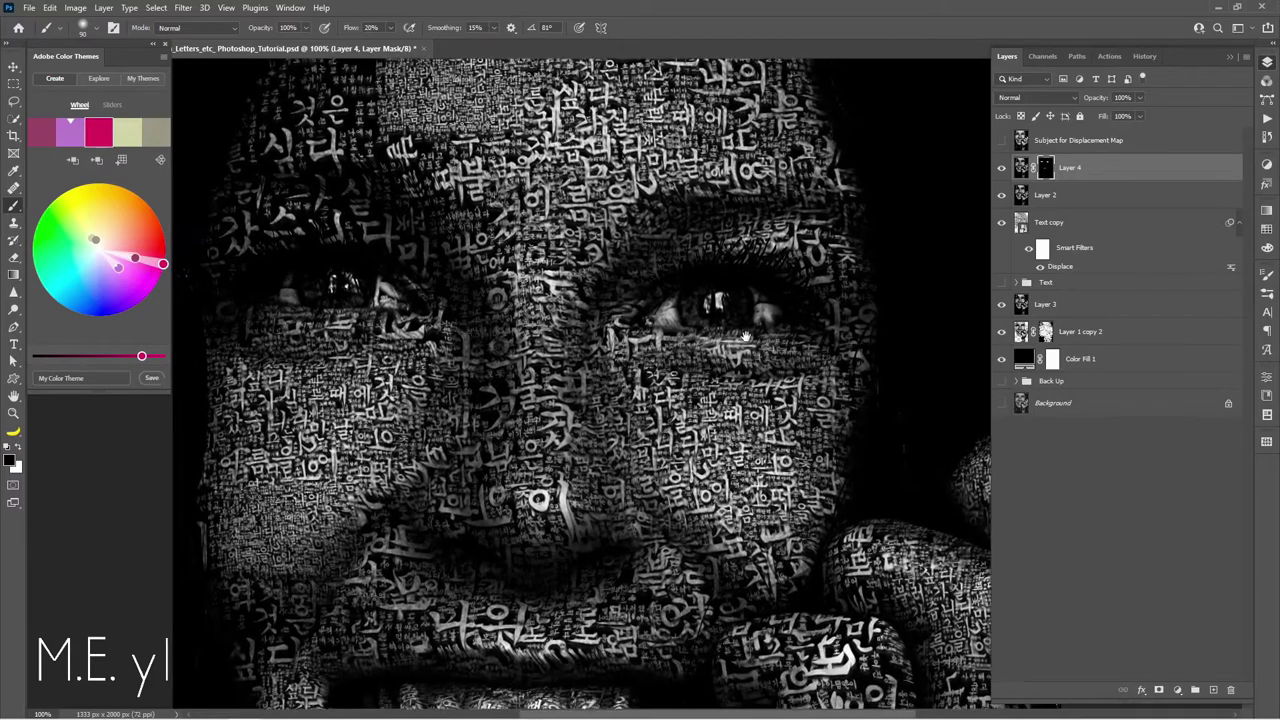
{"action": "left_click_drag", "start_coordinate": [750, 484], "coordinate": [742, 389]}
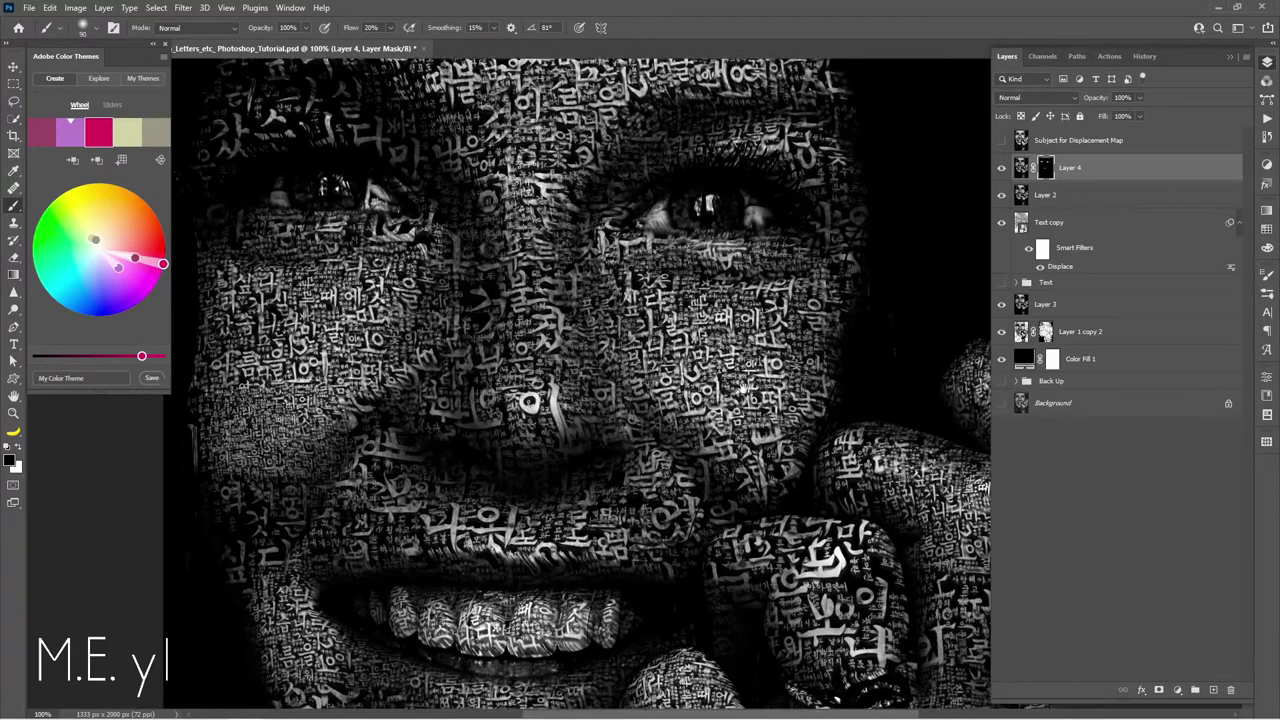
{"action": "mouse_move", "coordinate": [781, 495]}
{"action": "left_mouse_down"}
{"action": "mouse_move", "coordinate": [777, 423]}
{"action": "mouse_move", "coordinate": [777, 528]}
{"action": "mouse_move", "coordinate": [746, 320]}
{"action": "mouse_move", "coordinate": [760, 216]}
{"action": "left_mouse_up"}
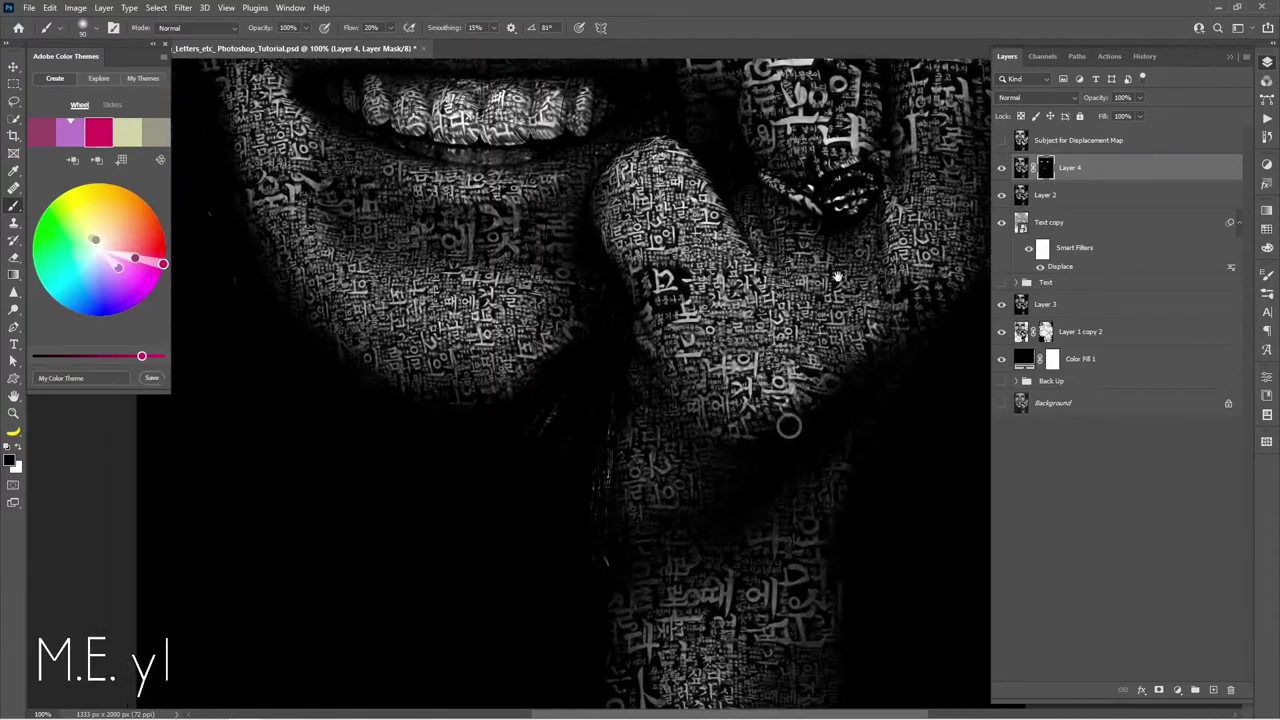
{"action": "mouse_move", "coordinate": [760, 420]}
{"action": "left_mouse_down"}
{"action": "mouse_move", "coordinate": [840, 218]}
{"action": "mouse_move", "coordinate": [814, 500]}
{"action": "left_mouse_up"}
{"action": "mouse_move", "coordinate": [880, 228]}
{"action": "left_mouse_down"}
{"action": "mouse_move", "coordinate": [885, 445]}
{"action": "mouse_move", "coordinate": [903, 505]}
{"action": "left_mouse_up"}
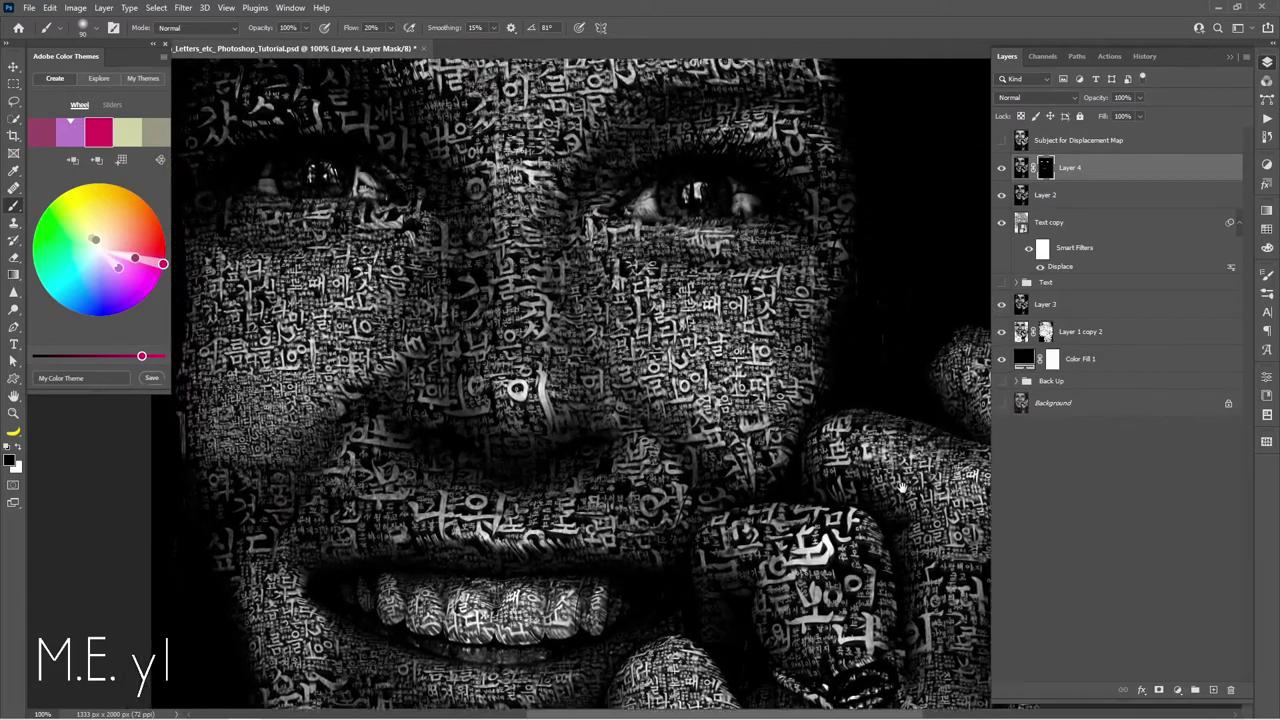
{"action": "key", "text": "ctrl+0"}
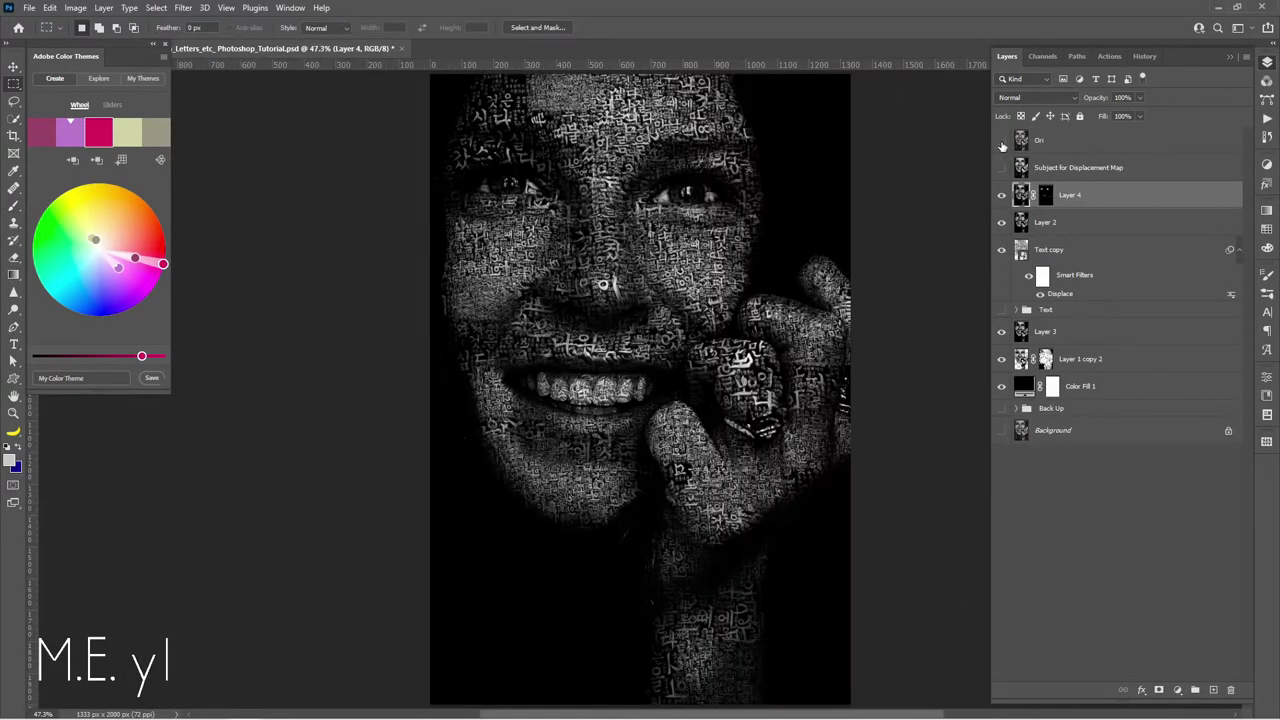
Toggle the Ori layer's visibility twice to compare, ending with the original photo hidden
{"action": "left_click", "coordinate": [1002, 140]}
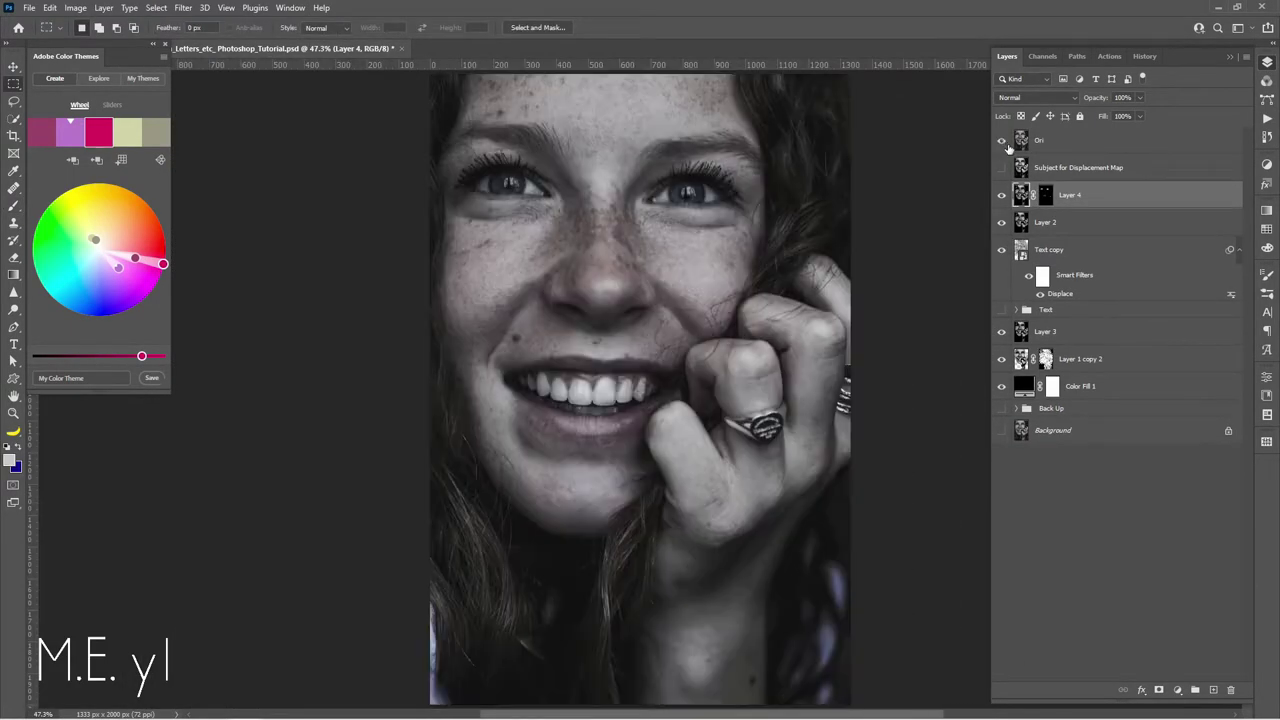
{"action": "left_click", "coordinate": [1003, 141]}
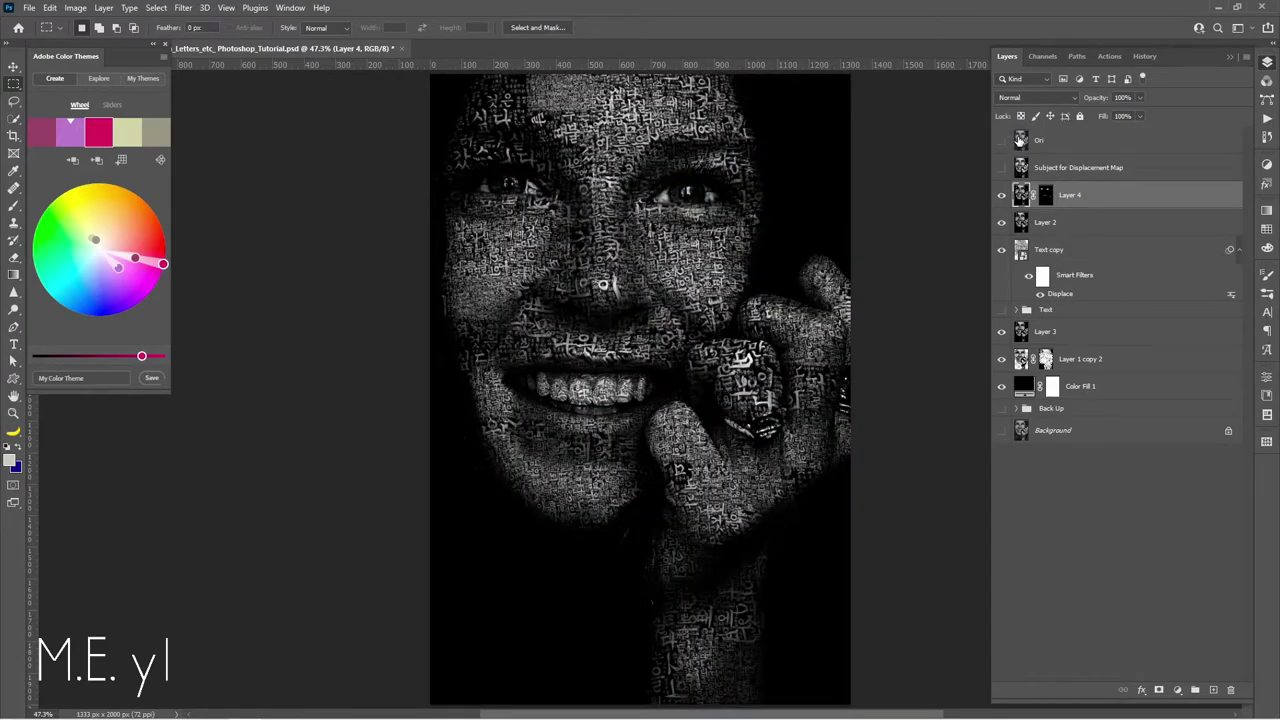
{"action": "left_click", "coordinate": [1003, 141]}
{"action": "left_click", "coordinate": [1003, 141]}
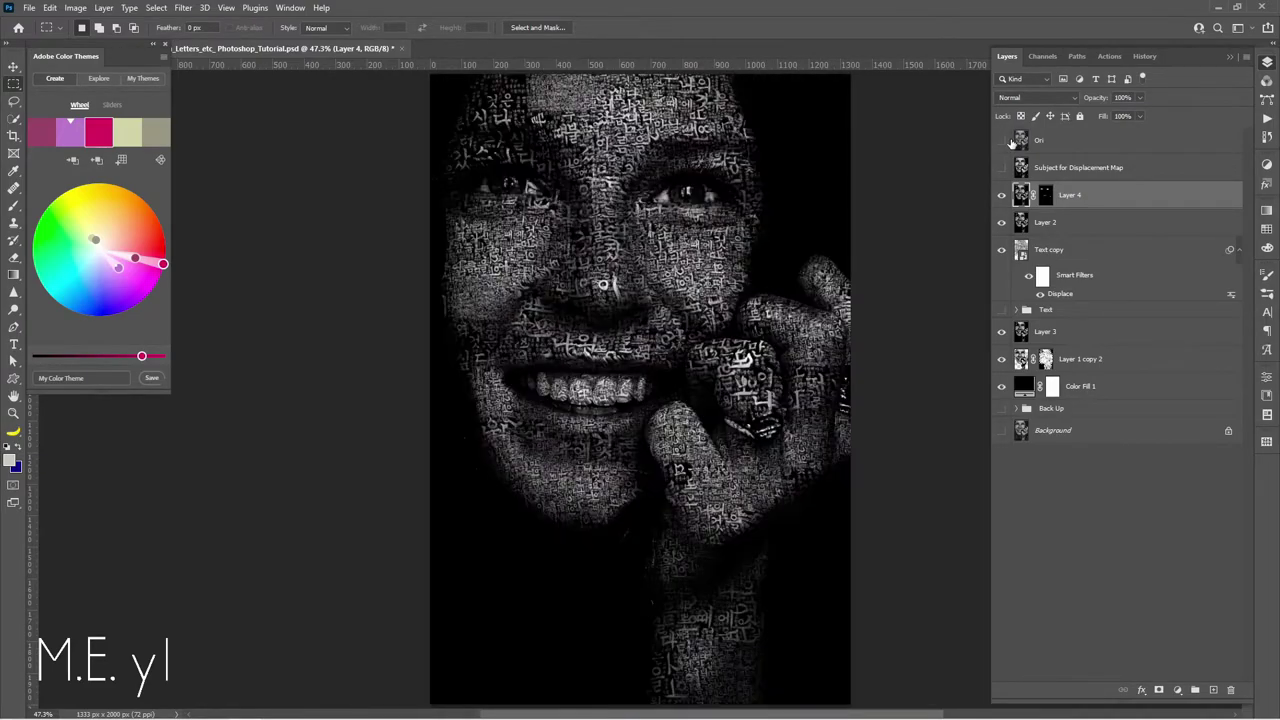